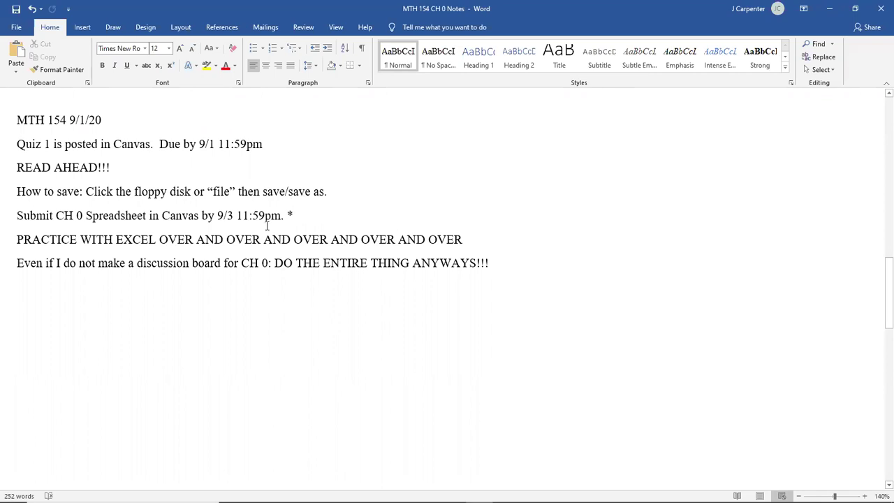
Review the Quiz 1 due date and the CH 0 Spreadsheet submission deadline in the class notes
click(292, 216)
drag(305, 216, 15, 217)
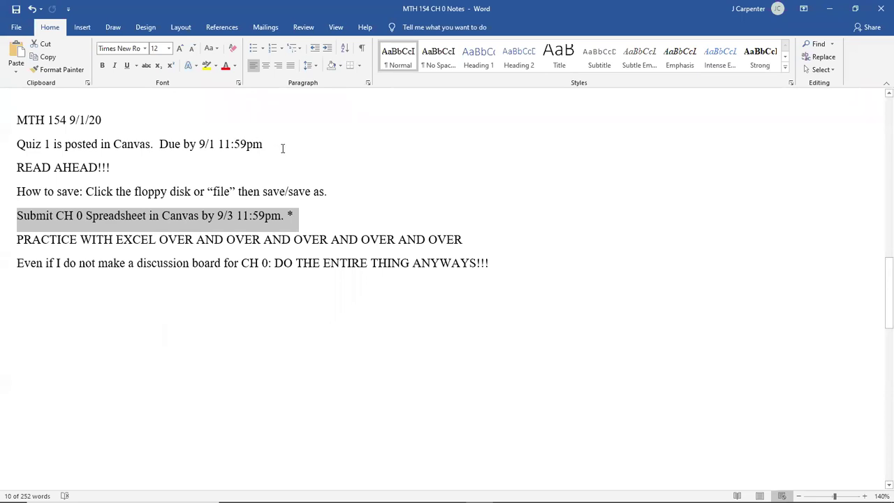
drag(271, 145, 10, 145)
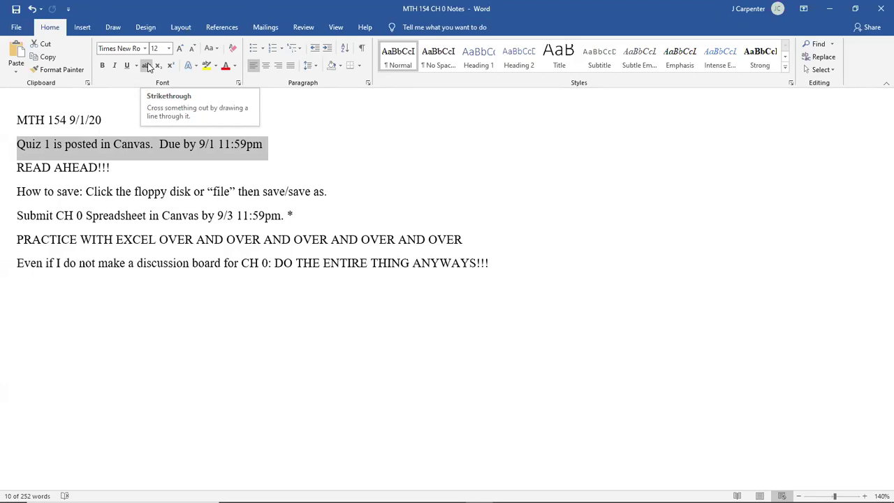
click(149, 147)
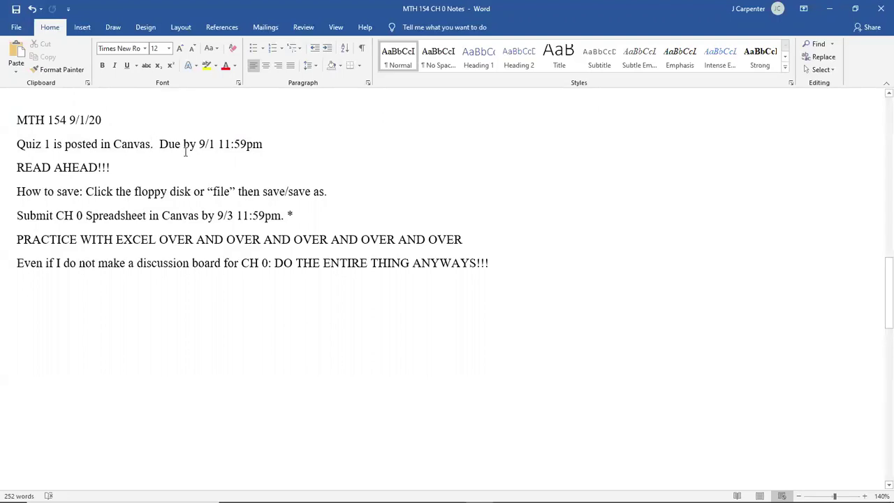
Switch to the Fall 2020 Excel CH 0 workbook in Excel and open the Sales Order Form sheet
mouse_move(489, 498)
mouse_move(533, 492)
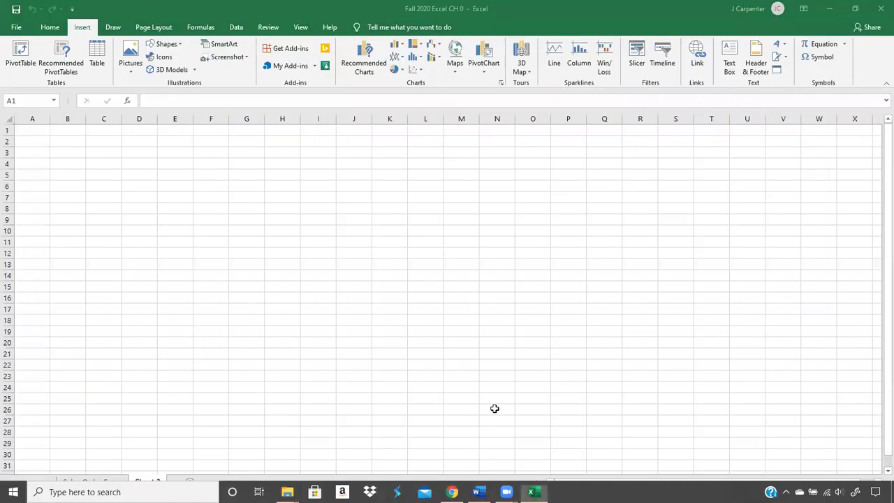
click(519, 439)
mouse_move(82, 497)
click(83, 482)
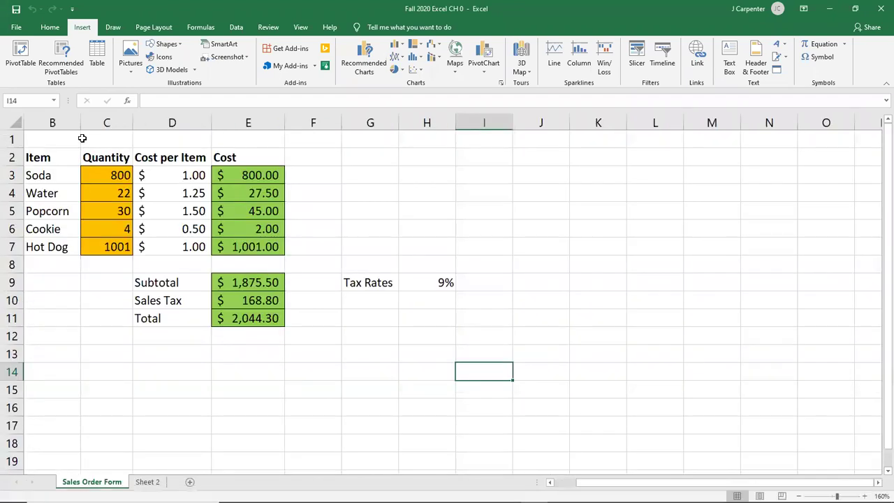
Set the order quantities to 1 for Soda, 2 for Water, 3 for Popcorn and 5 for Hot Dog
click(442, 282)
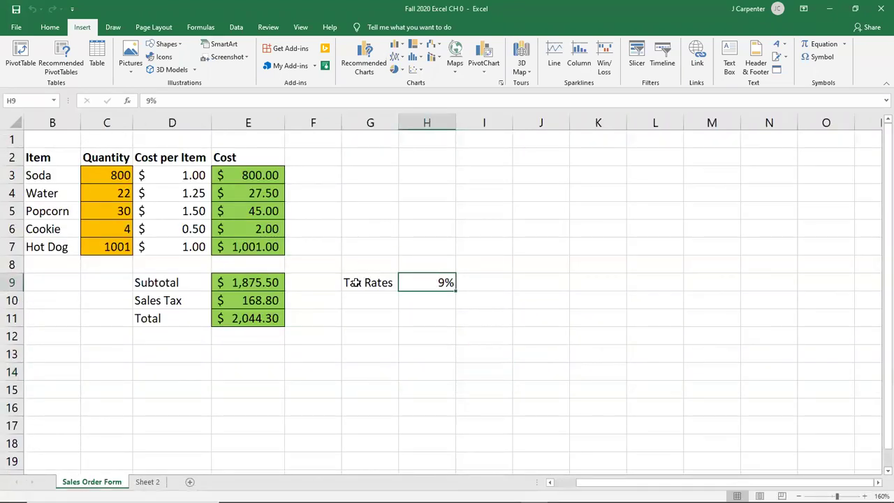
click(120, 175)
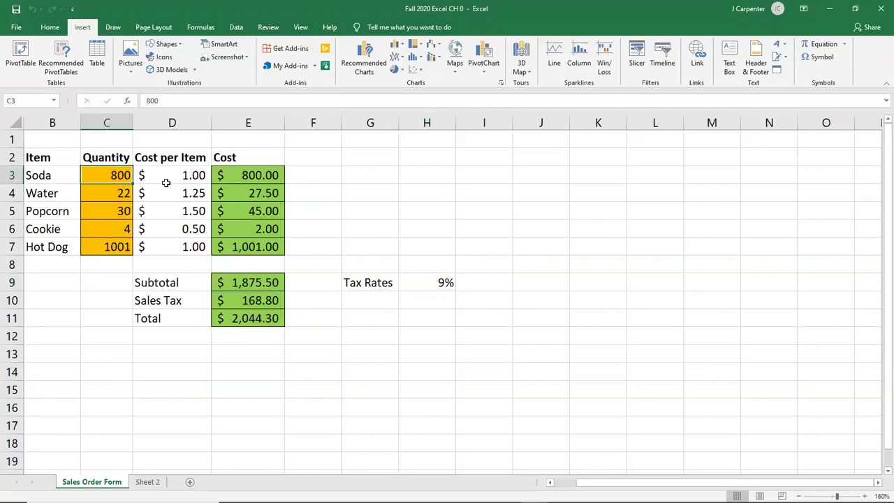
text(1)
key(Return)
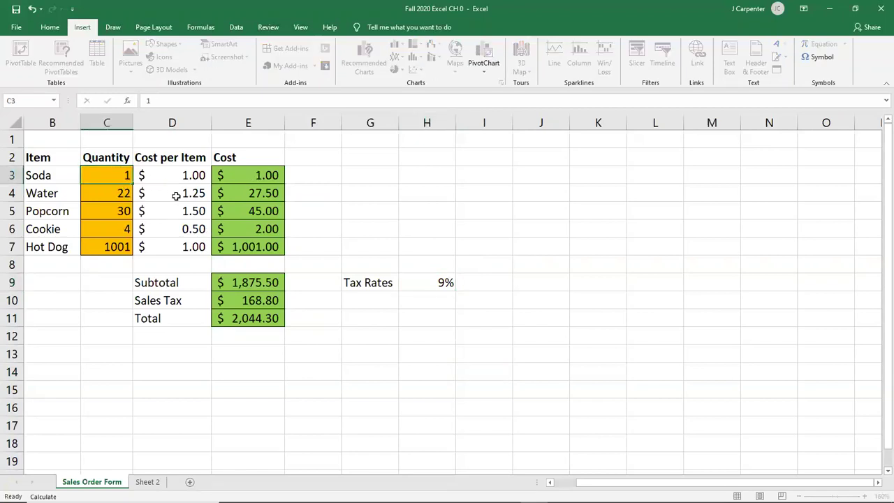
text(.)
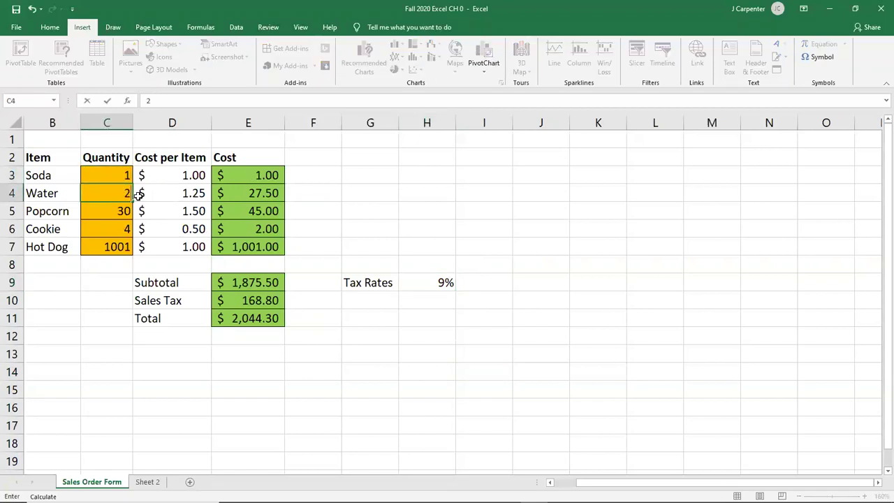
key(Return)
text(3)
key(Return)
key(Return)
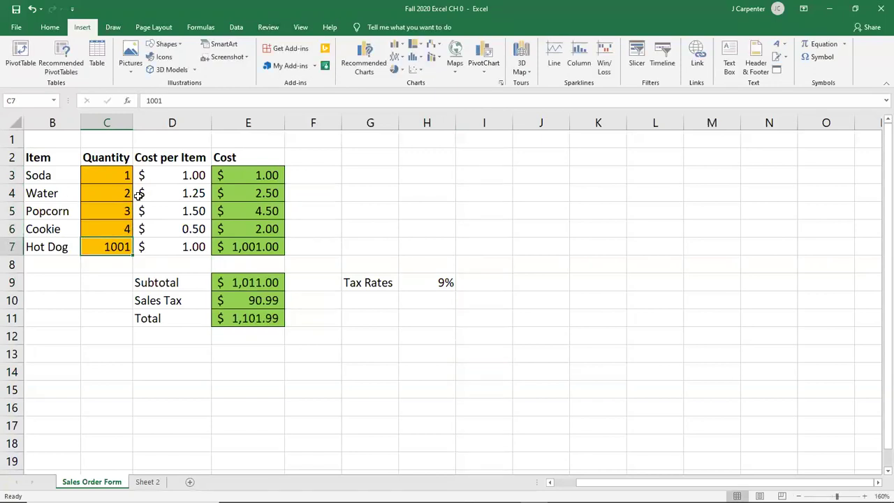
text(4)
key(BackSpace)
text(5)
key(Return)
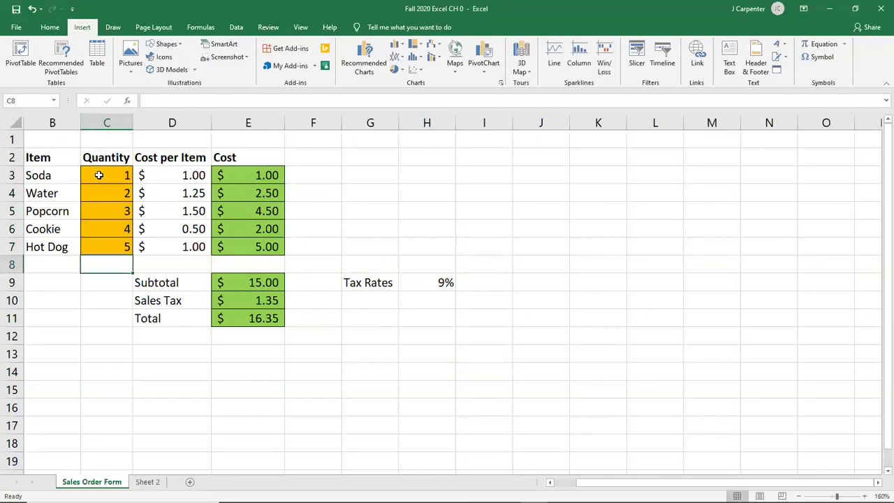
Examine the Quantity and Cost per Item entries and the formula behind the Soda cost
drag(102, 176, 125, 247)
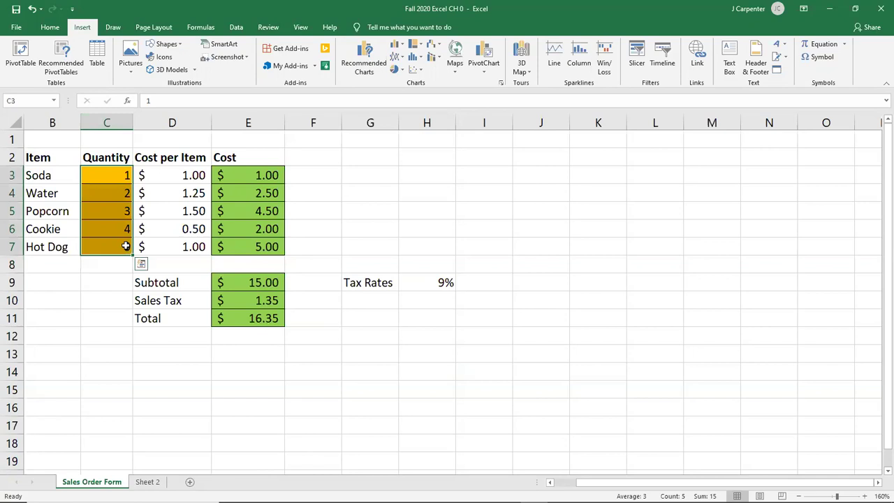
drag(186, 174, 180, 247)
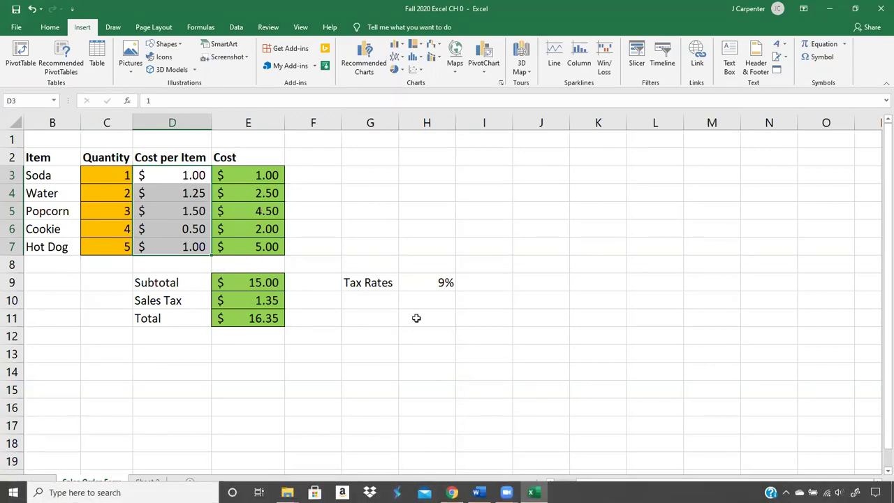
click(118, 177)
click(115, 209)
click(110, 234)
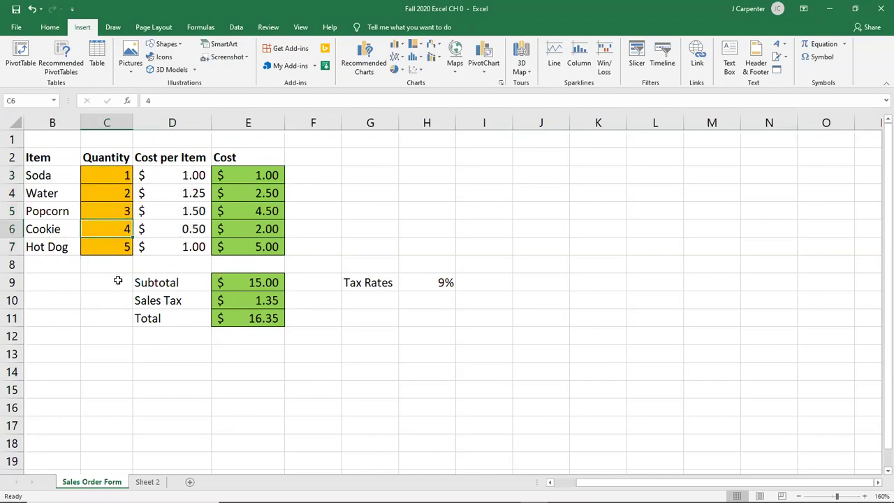
click(238, 178)
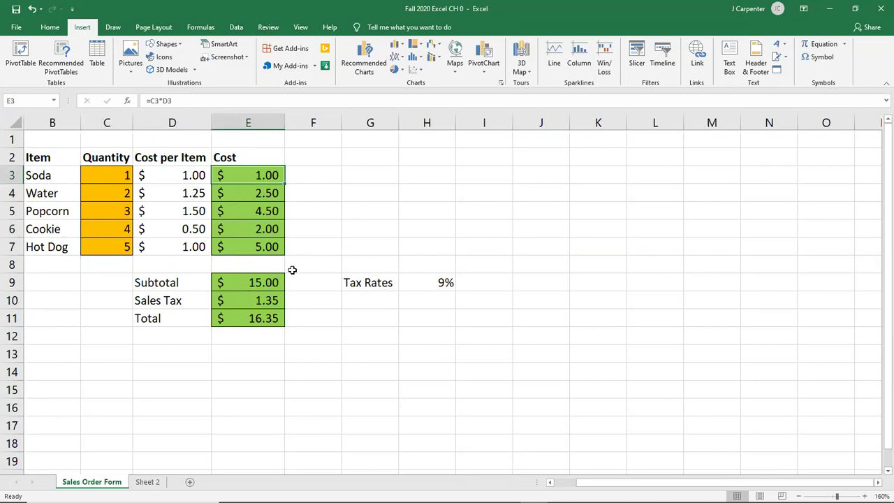
Switch to the Pearson eText page on Creating Charts in Chrome and place it side by side with the Excel workbook
mouse_move(534, 492)
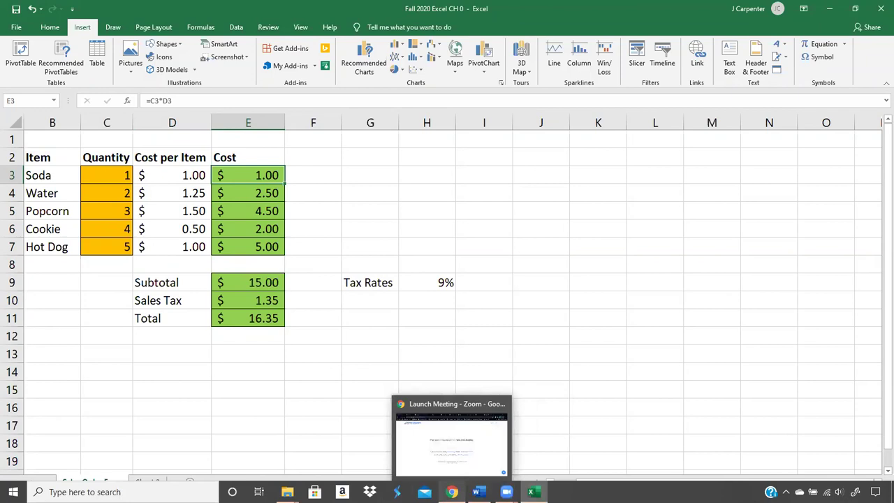
click(453, 492)
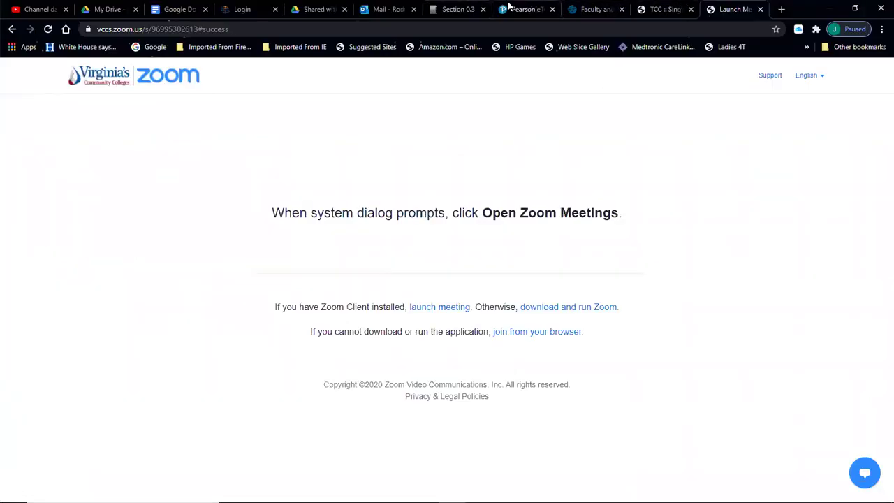
click(508, 7)
click(855, 8)
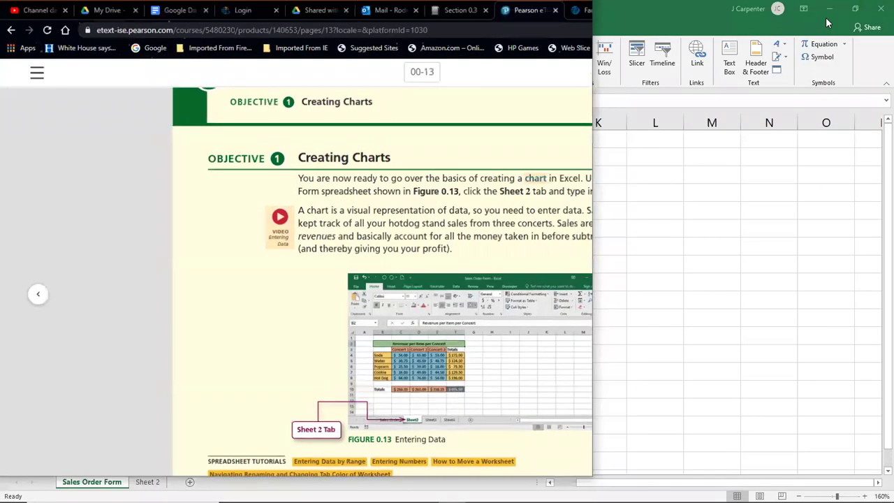
drag(500, 11, 5, 94)
click(545, 142)
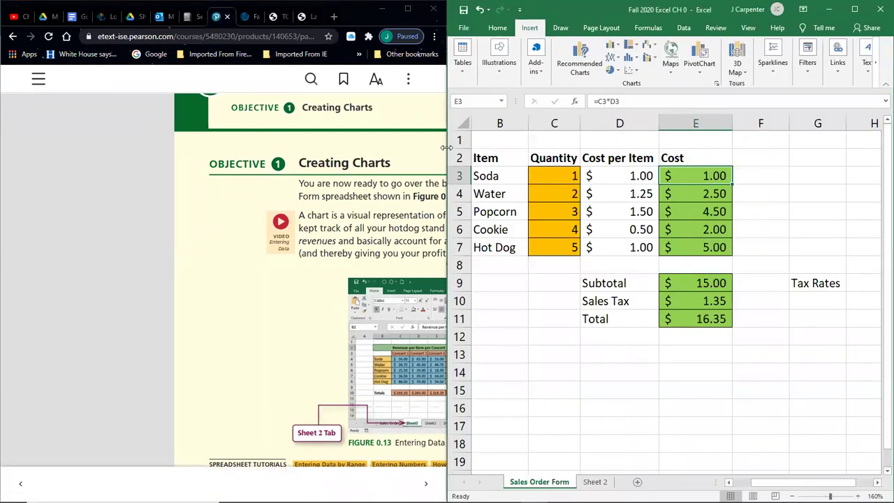
Narrow the workbook window and widen the eText window beside it so that Figure 0.13 fits fully in view
drag(447, 148, 559, 157)
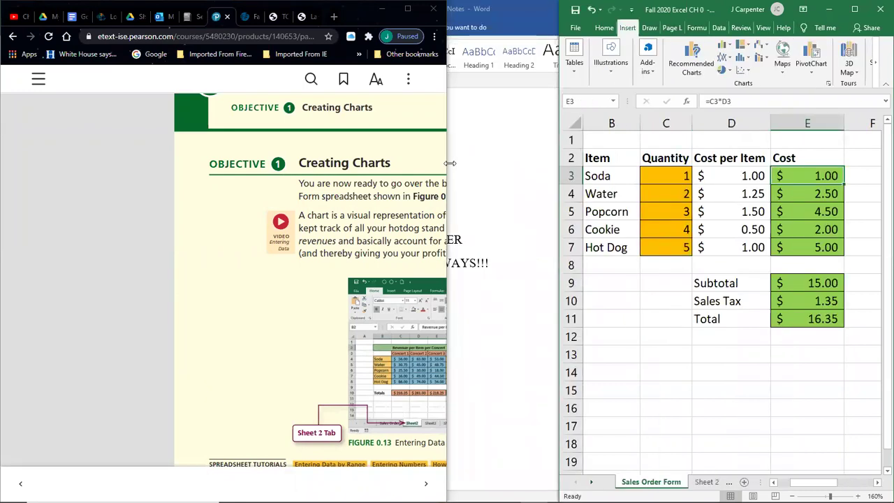
drag(448, 164, 565, 164)
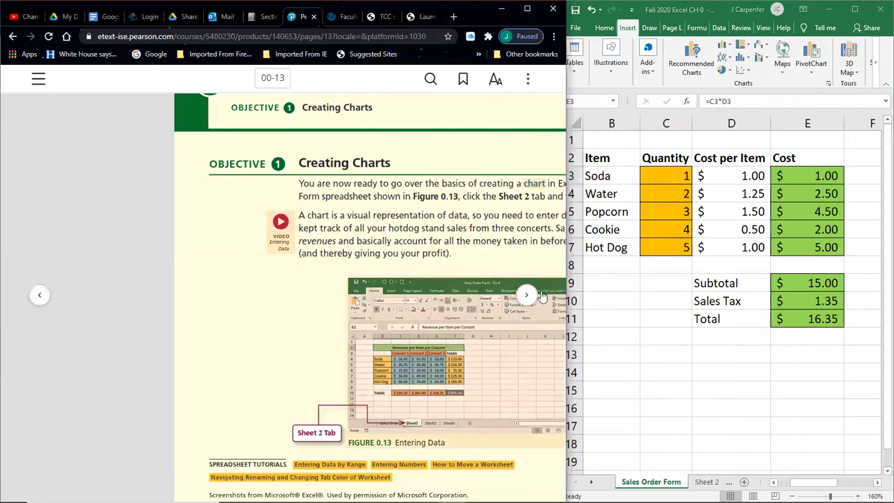
click(39, 299)
scroll(492, 220, down, 1)
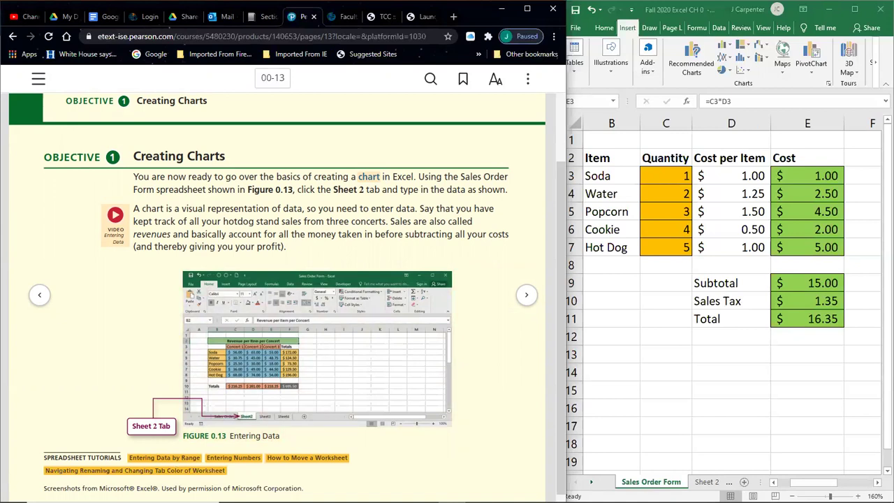
Open Sheet 2 of the workbook and enter the title "Revenue per Item per Concert" in cell B2
click(702, 484)
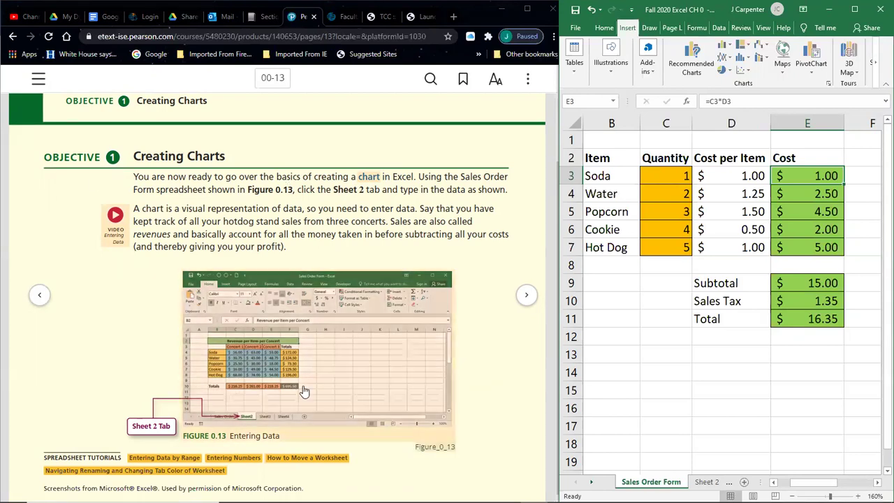
click(706, 482)
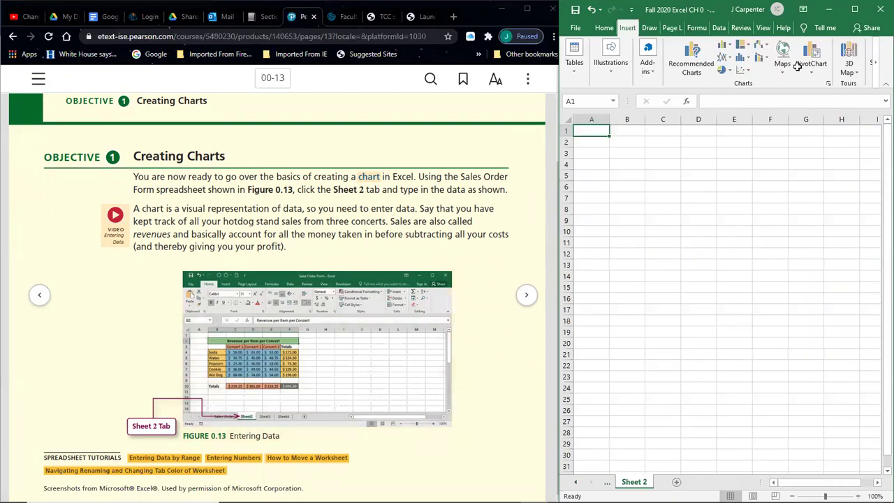
scroll(705, 210, up, 2)
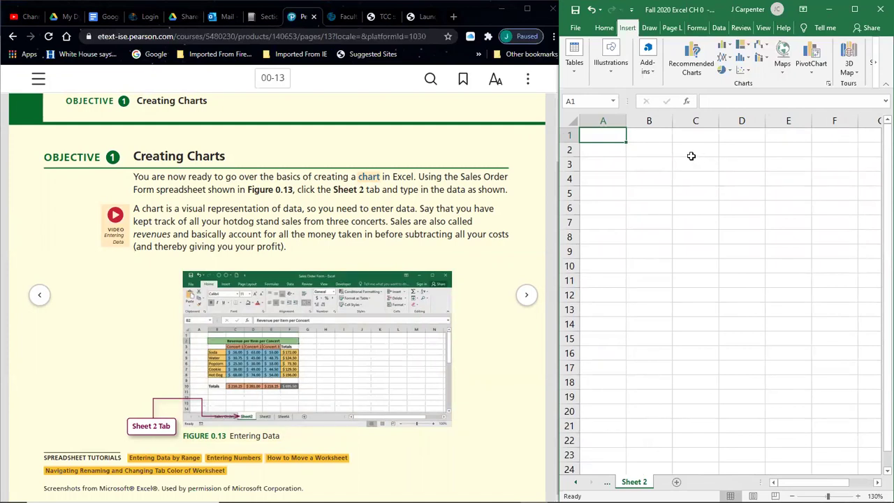
click(641, 151)
text(Re)
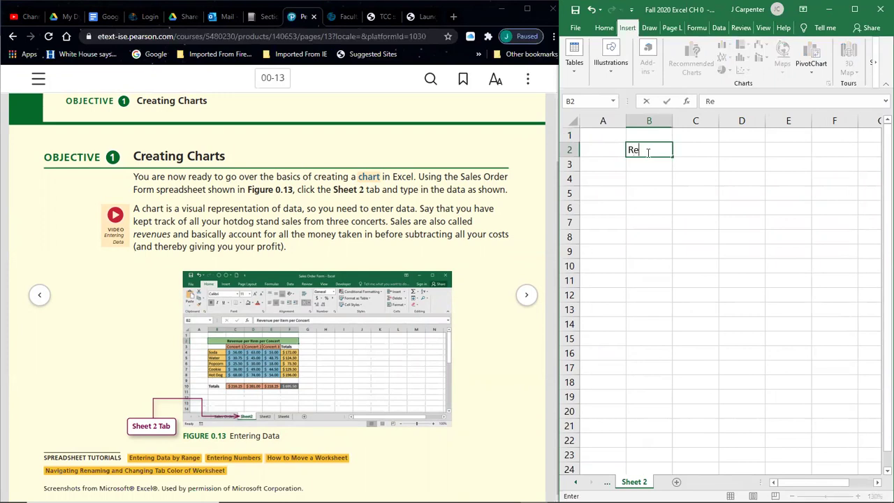
text(venue per Item f)
key(BackSpace)
text(per Concert)
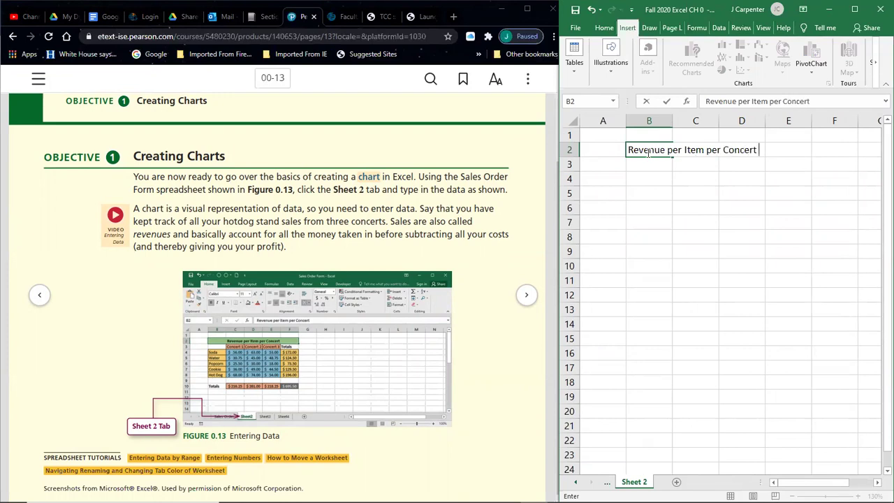
drag(668, 150, 682, 149)
click(649, 163)
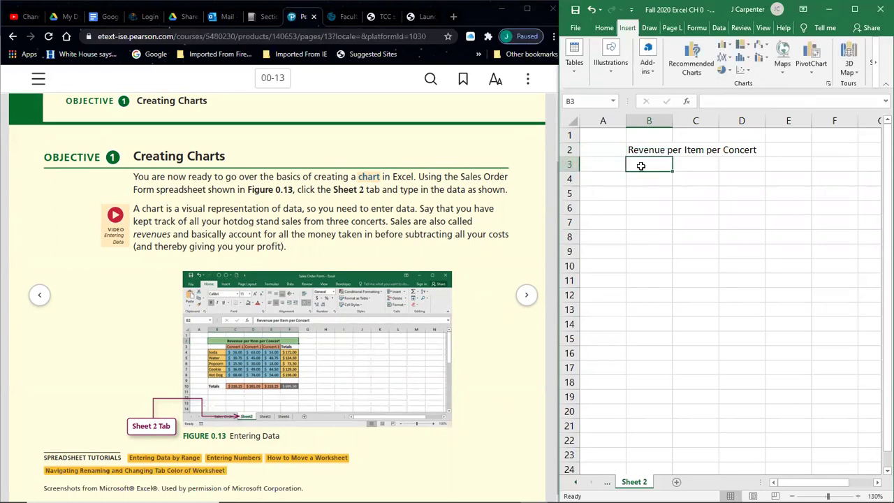
Enter the column headings Concert 1, Concert 2, Concert 3 and Totals in cells C3 to F3
click(688, 162)
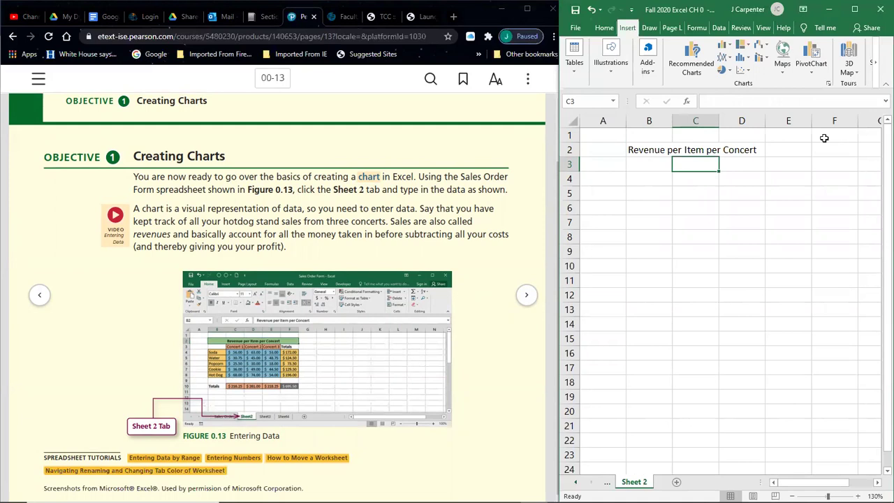
text(Concert )
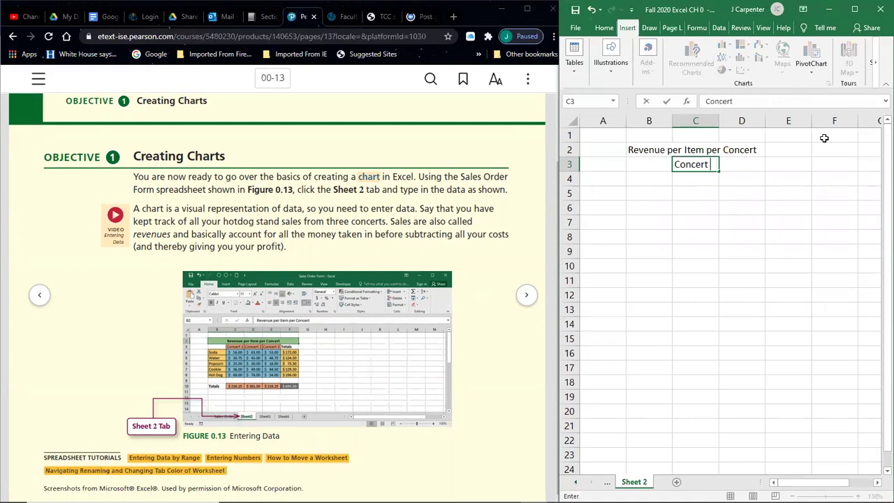
text(1)
key(Tab)
text(Concert )
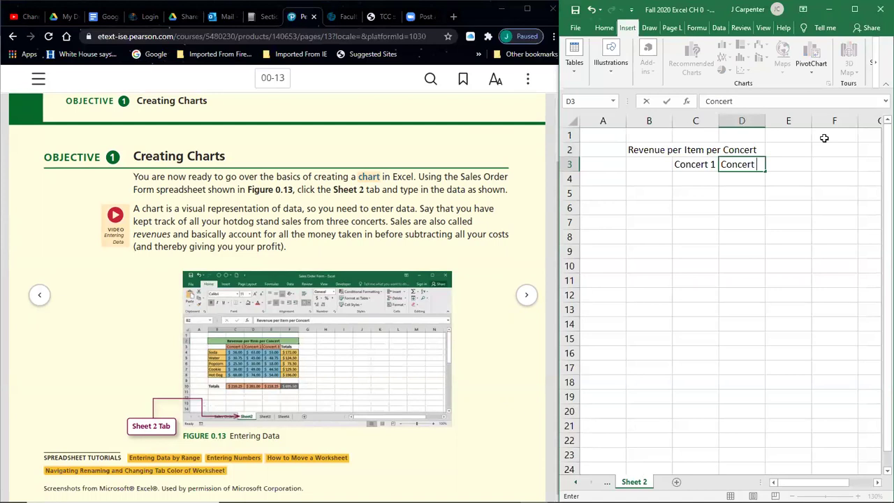
text(2)
key(Tab)
text(Concert 3)
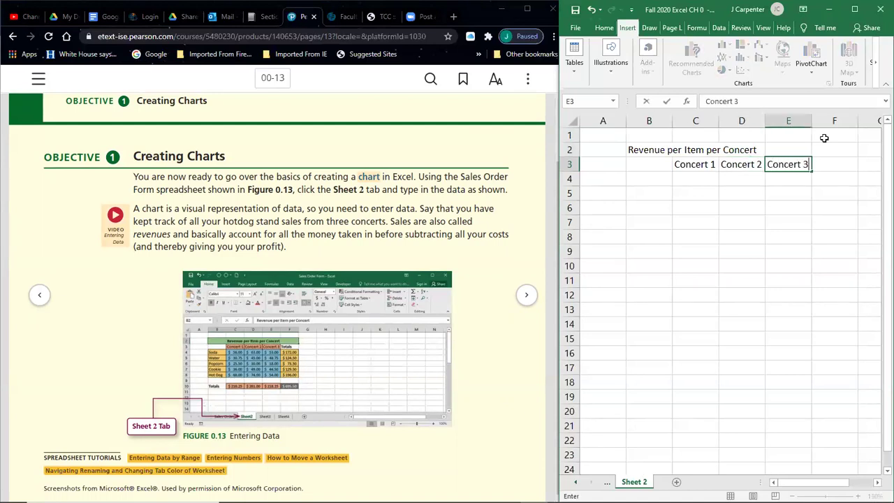
key(Tab)
text(Totals)
key(Return)
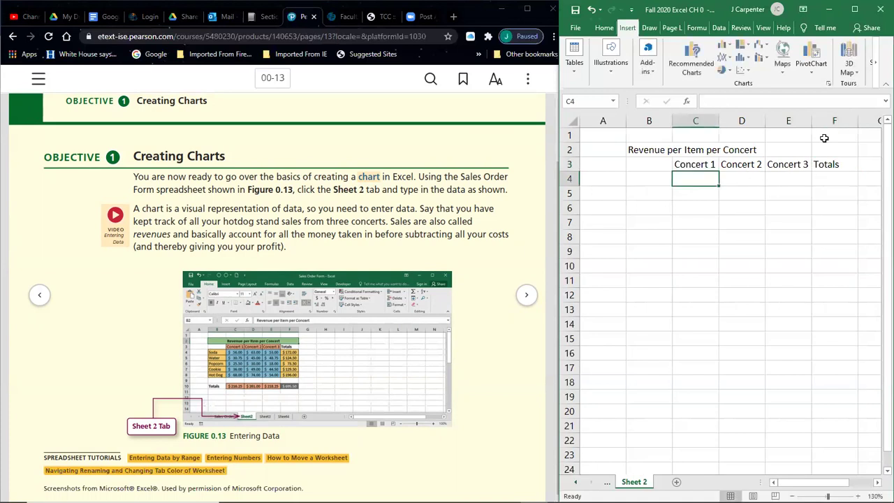
Check the heading cells in row 3 against the textbook's Figure 0.13
click(694, 160)
click(741, 167)
click(776, 162)
click(841, 164)
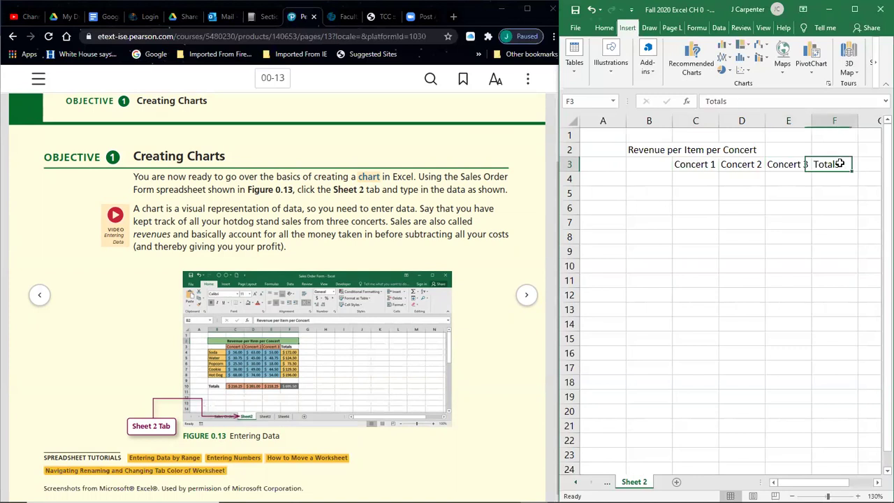
click(699, 180)
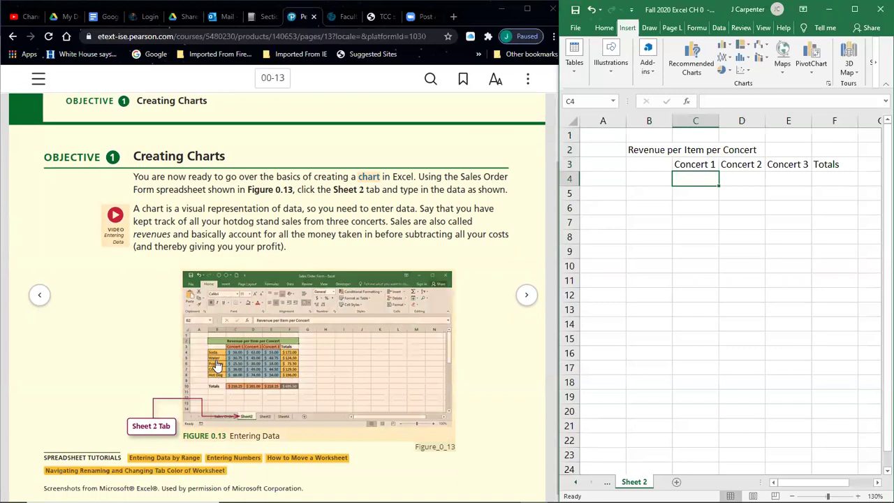
Enter the row labels Soda, Water, Popcorn, Cookie and Hot Dog in cells B4 to B8, and Totals in B10
click(659, 180)
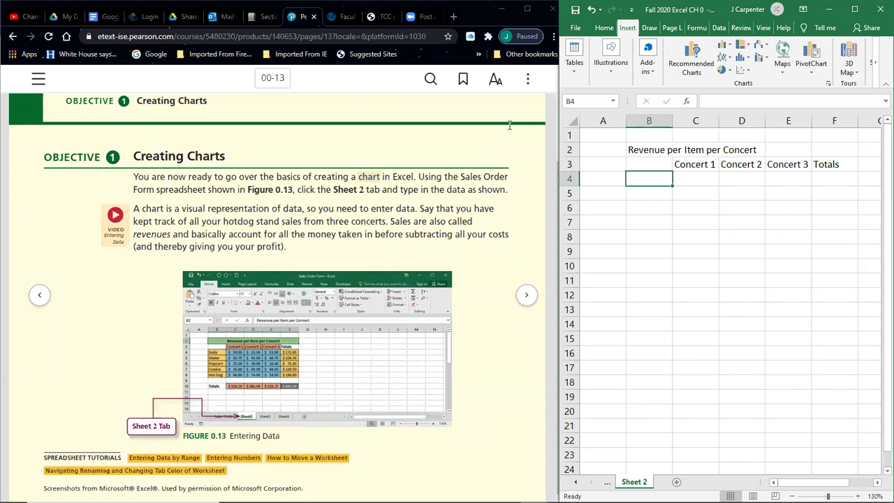
text(Soda)
key(Return)
text(Wa)
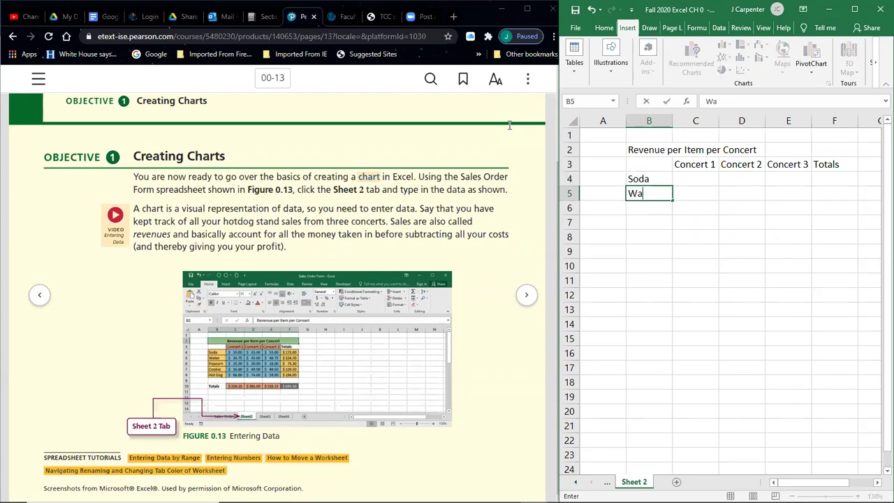
text(ter)
key(Return)
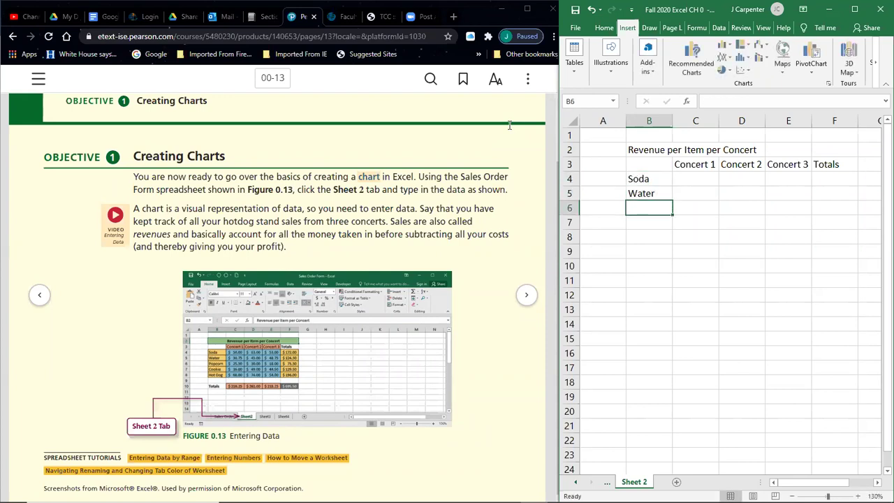
text(Popcorn)
key(Return)
text(Cookie)
key(Return)
text(Hot Dog)
key(Return)
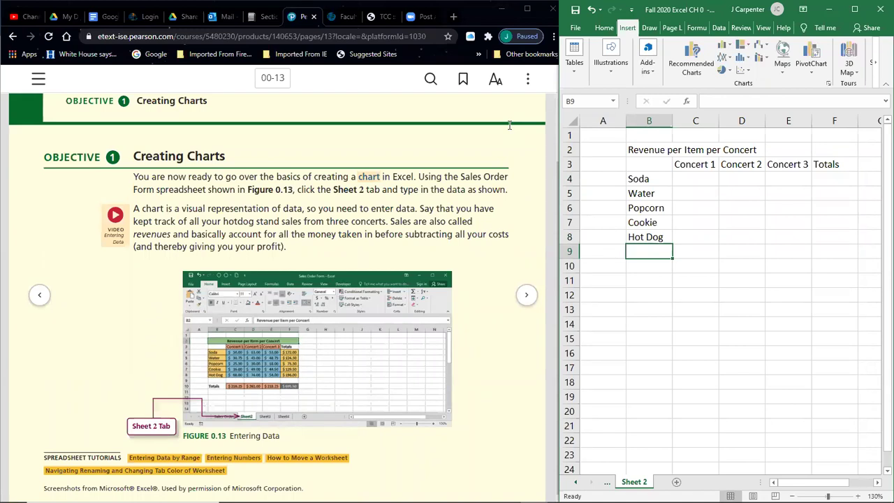
key(Return)
text(Totals)
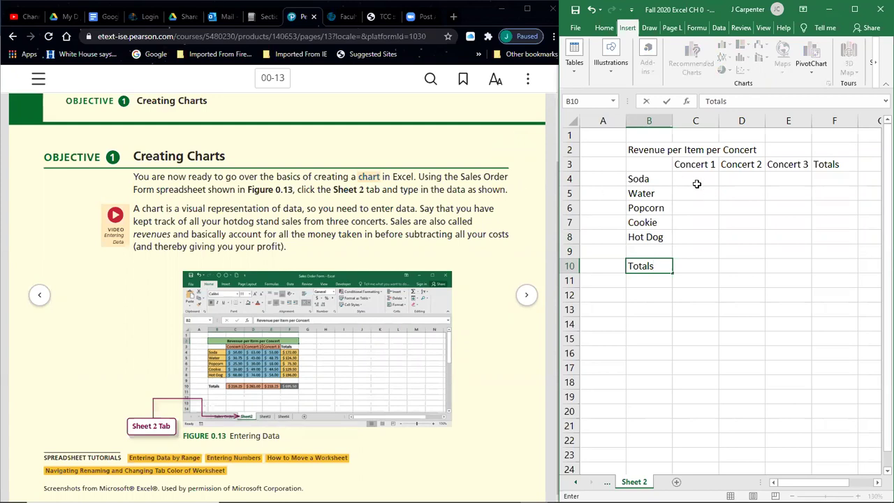
Enter the Soda revenues 56, 63 and 53 for Concerts 1 to 3 in cells C4 to E4
click(695, 182)
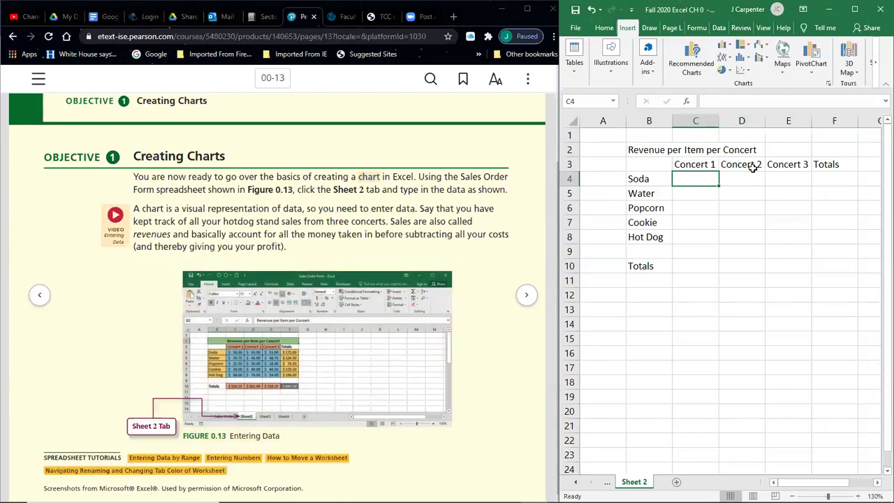
text(56)
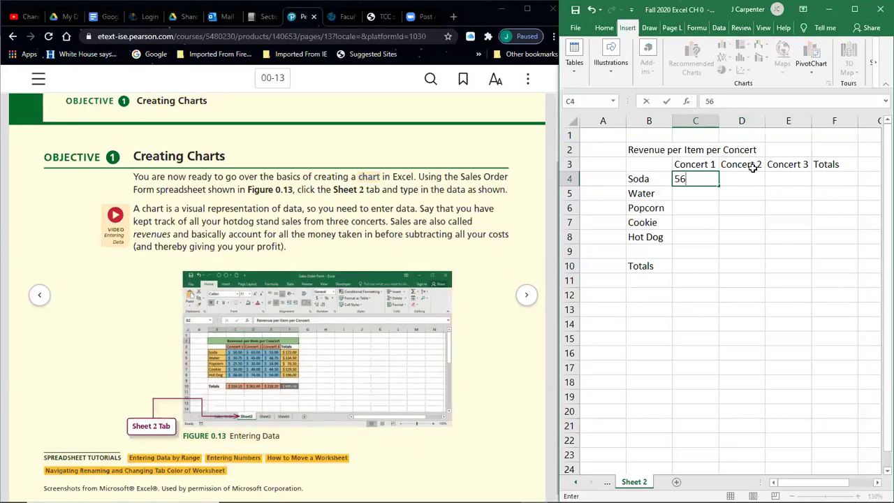
key(Return)
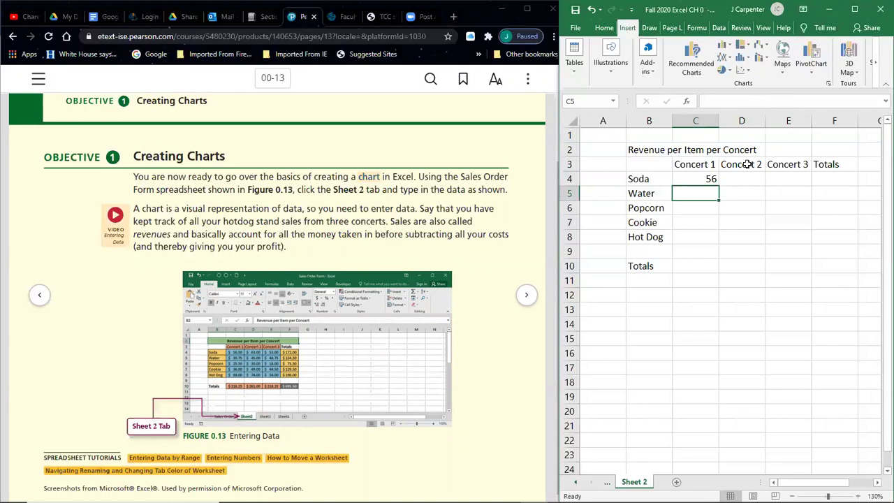
key(Up)
key(Right)
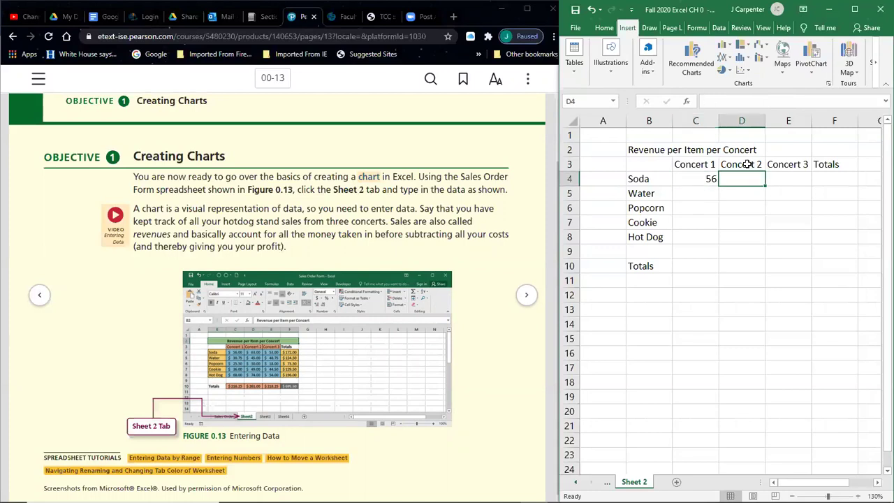
text(63)
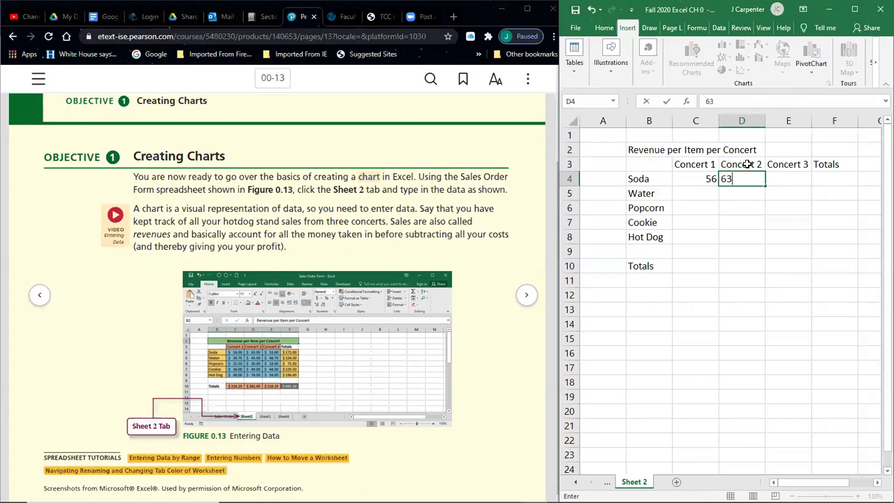
key(Tab)
text(53)
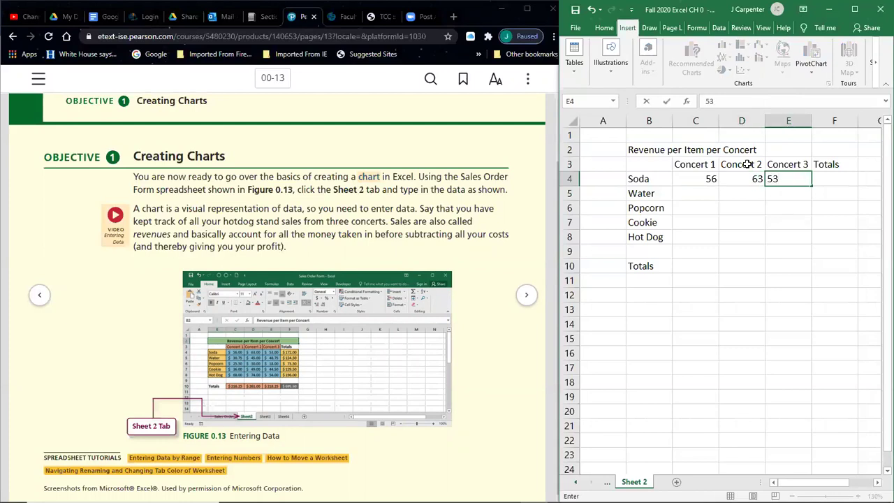
key(Return)
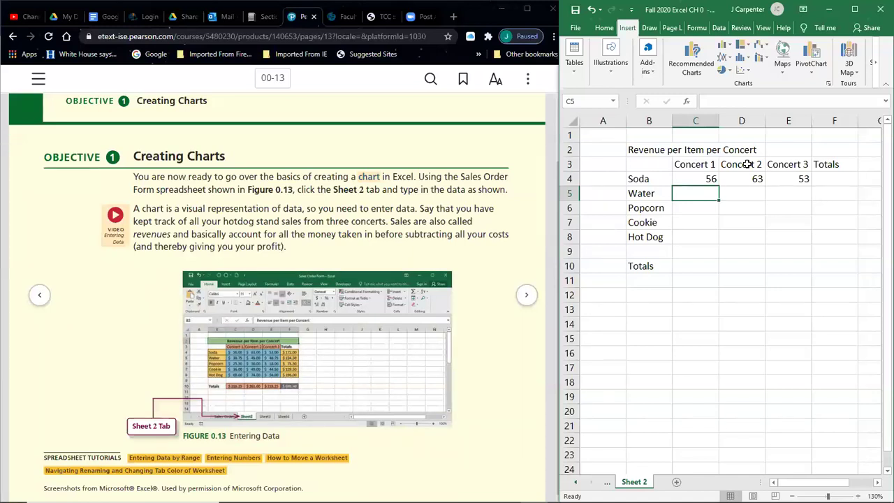
Enter the Water revenues 30.75, 45 and 48.75 for the three concerts in cells C5 to E5
text(30.75)
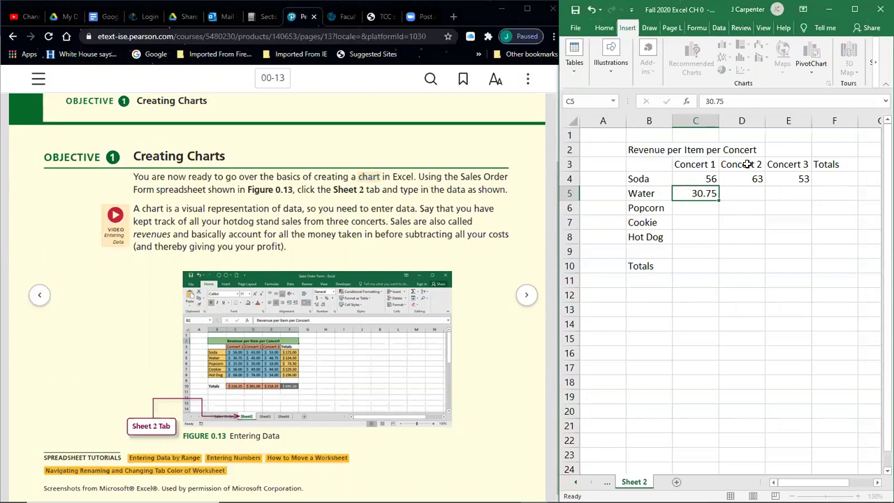
key(Tab)
text(45)
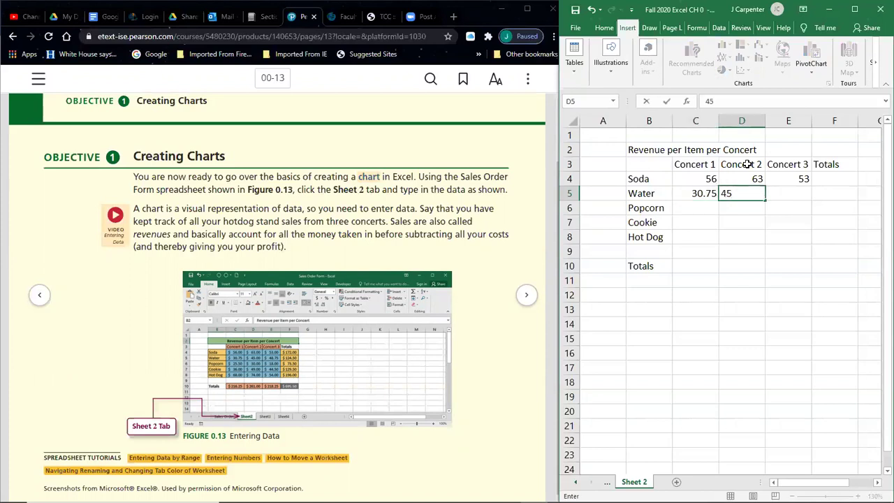
key(Tab)
text(4)
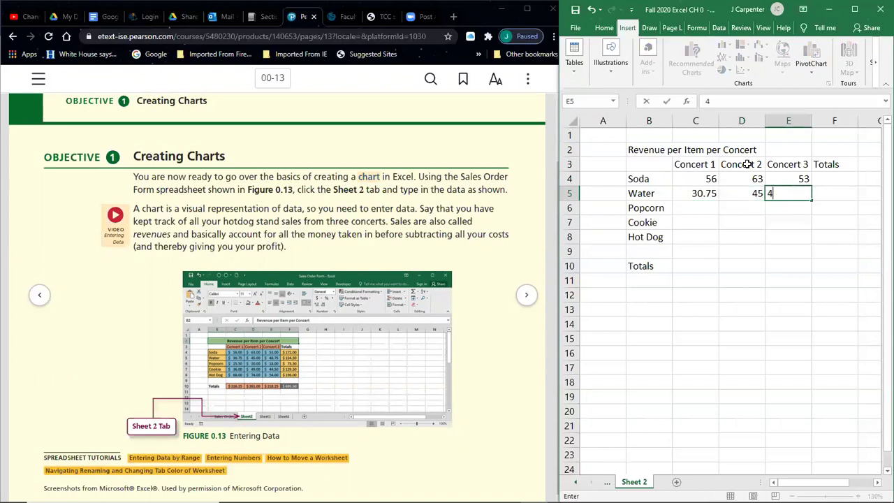
text(8.75)
key(Return)
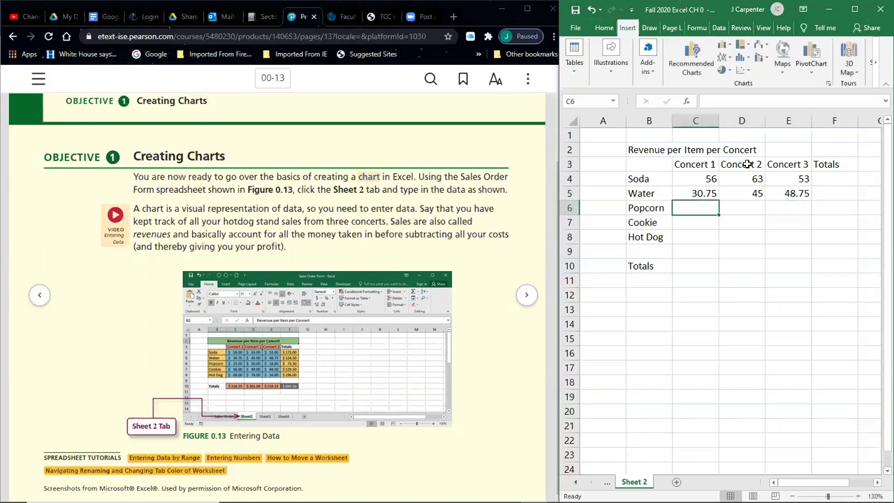
Enter the Popcorn revenues 25.50, 30 and 18 for the three concerts in cells C6 to E6
text(25.50)
key(Tab)
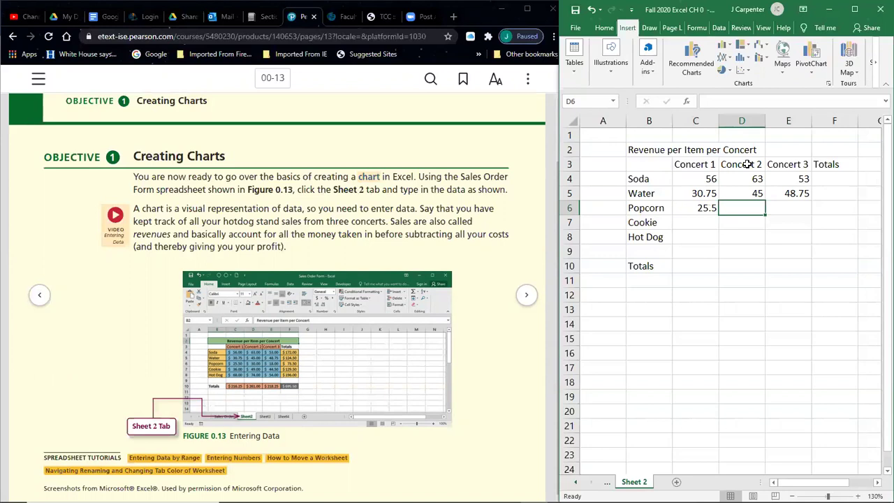
text(30)
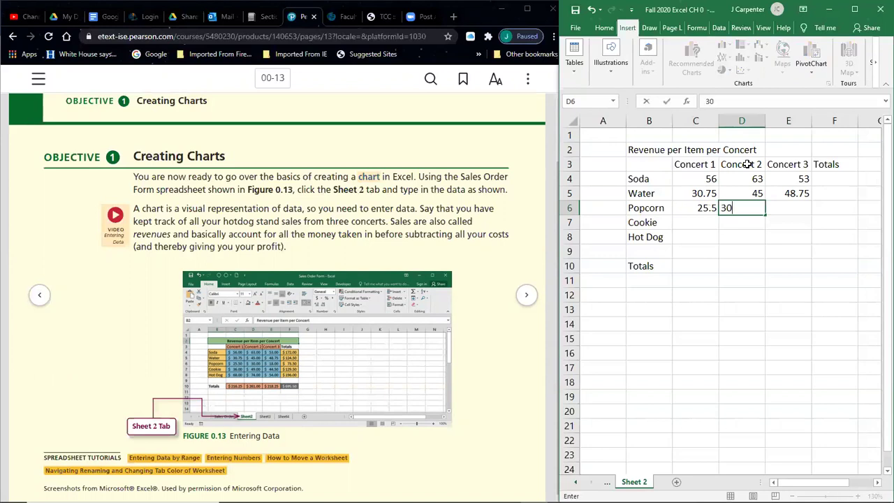
key(Tab)
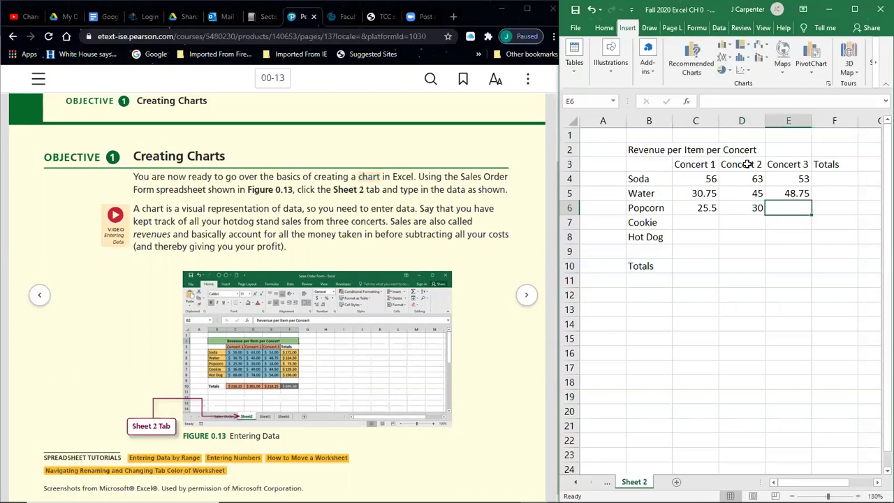
text(18)
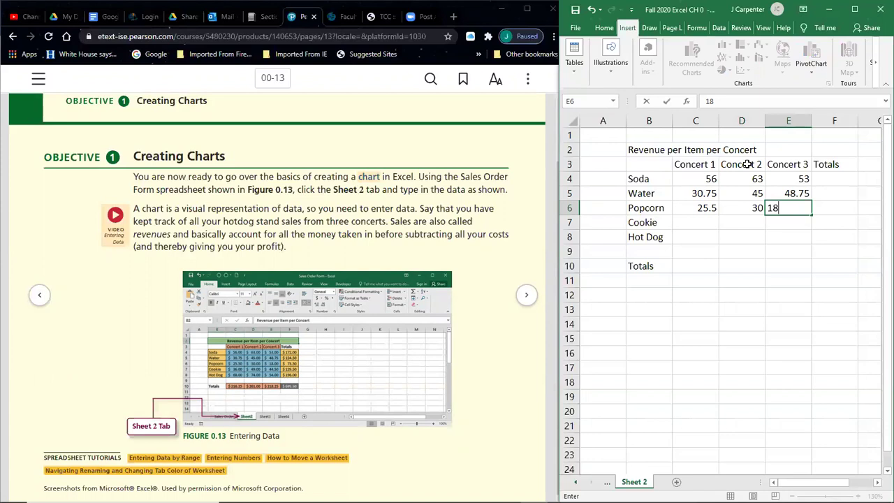
key(Return)
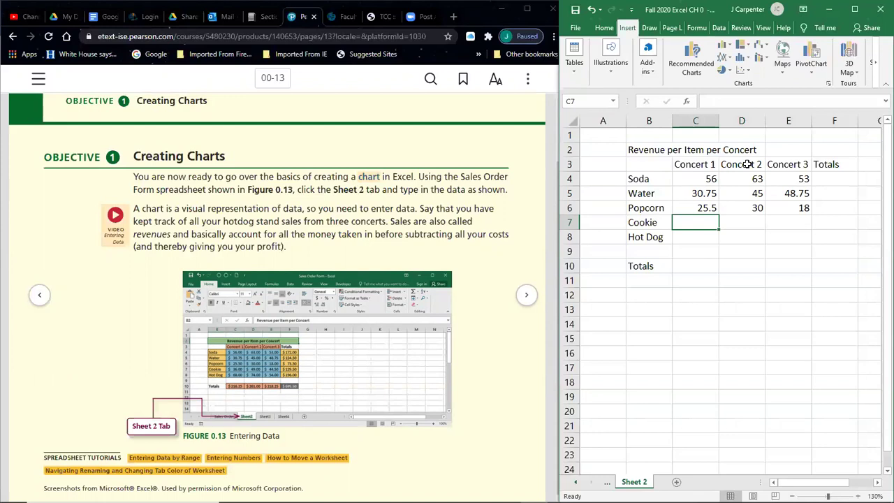
Enter the Cookie revenues 36, 49 and 44.50 for the three concerts in cells C7 to E7
text(36)
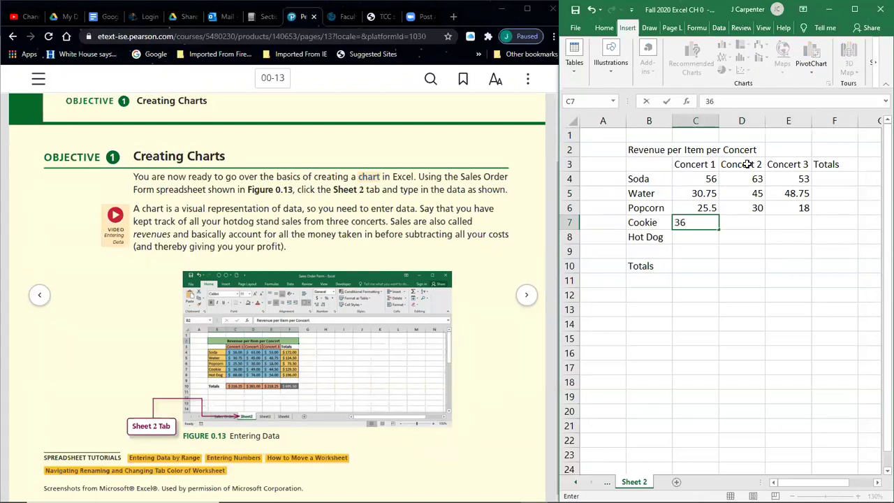
key(Tab)
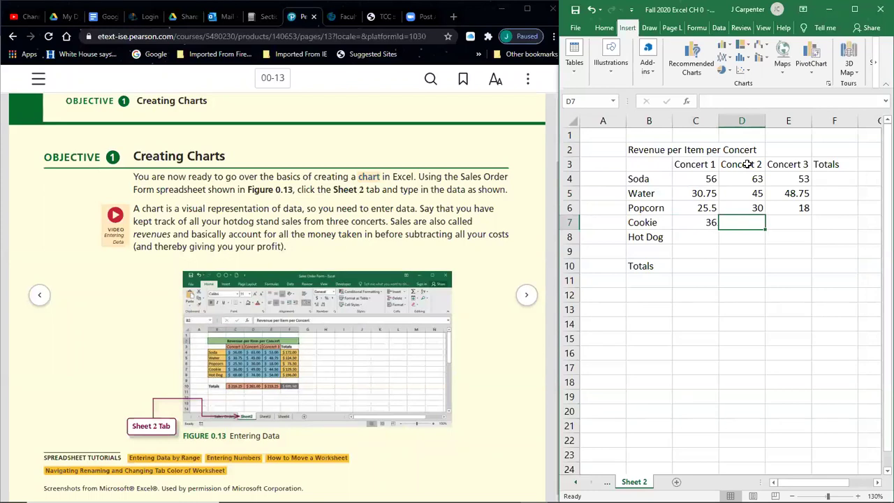
text(49)
key(Tab)
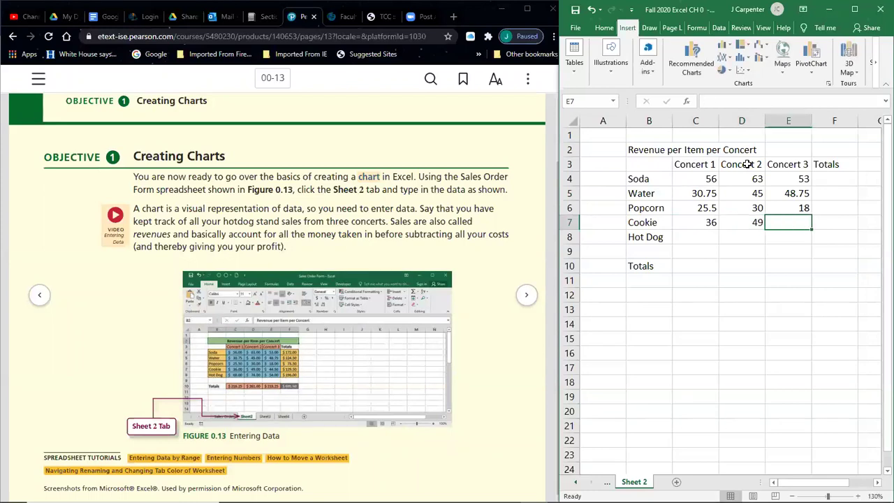
text(44.5)
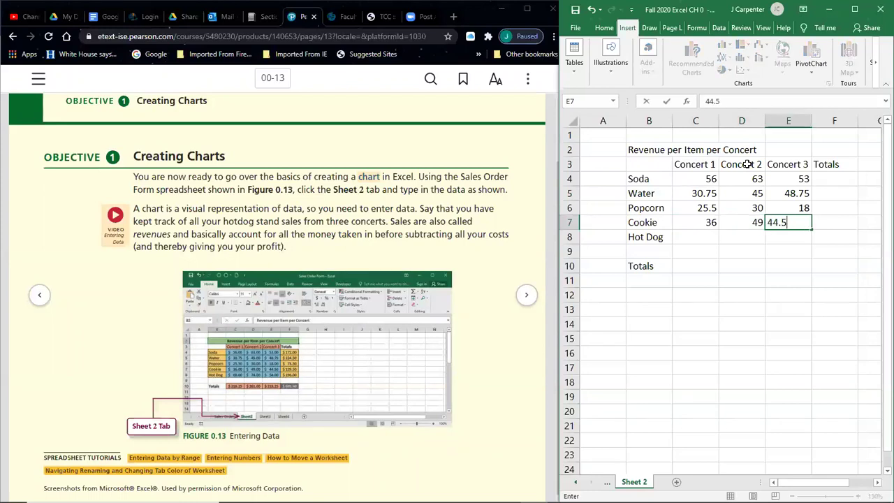
text(0)
key(BackSpace)
text(0)
key(Return)
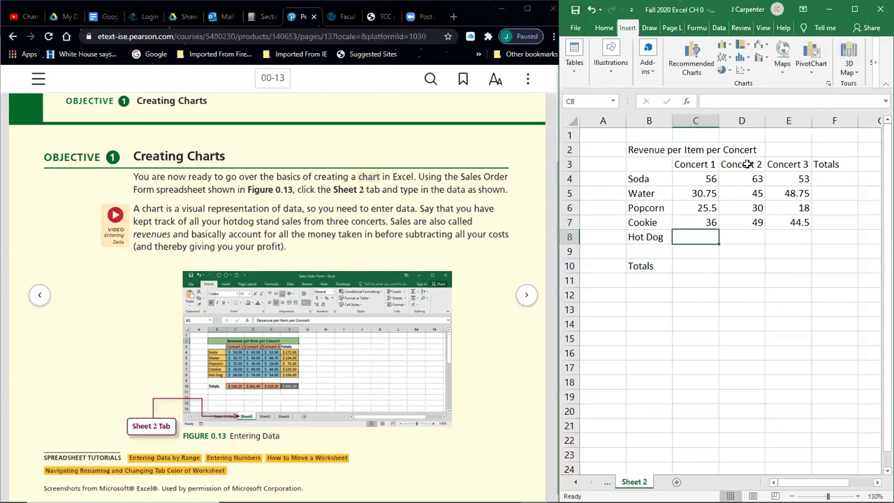
Enter the Hot Dog revenues 68, 74 and 54 for the three concerts in cells C8 to E8
text(68)
key(Tab)
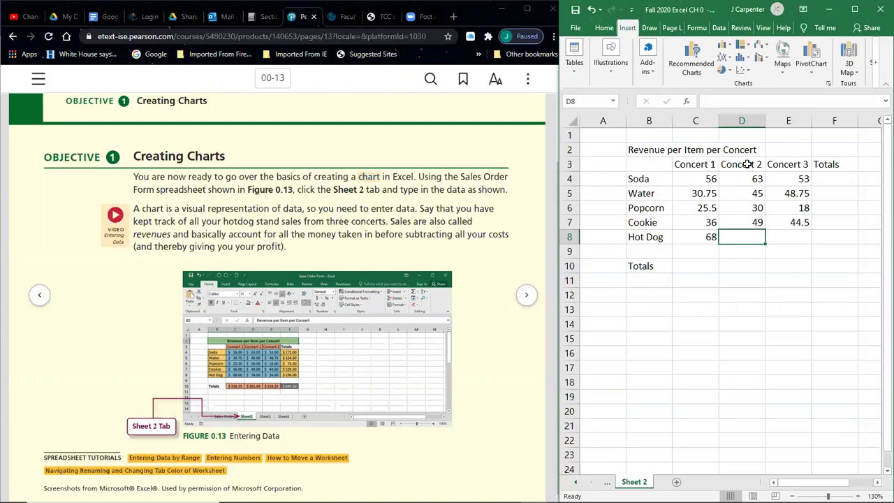
text(74)
key(Tab)
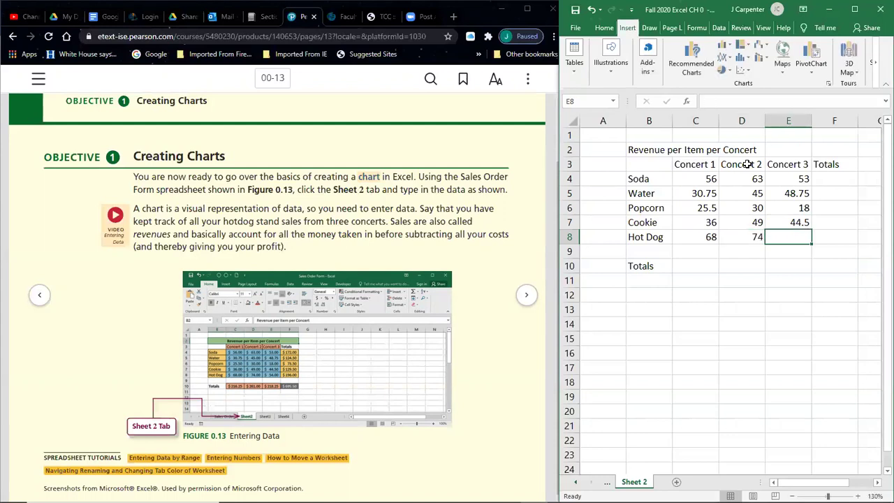
text(54)
key(Return)
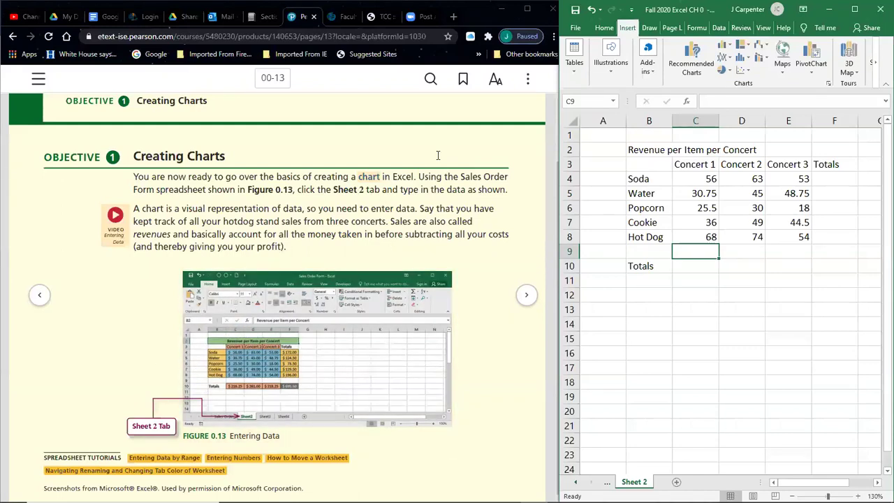
Maximize the workbook window and fill the title cell B2 with a light green theme colour
click(651, 152)
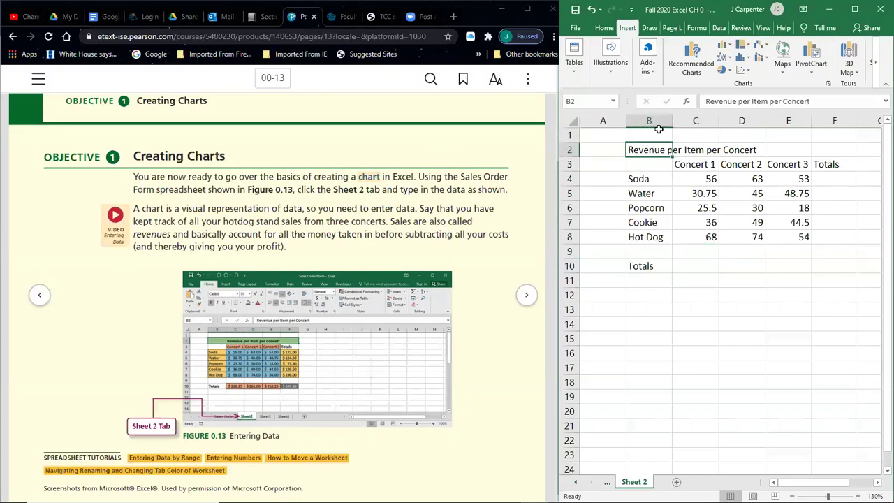
click(854, 10)
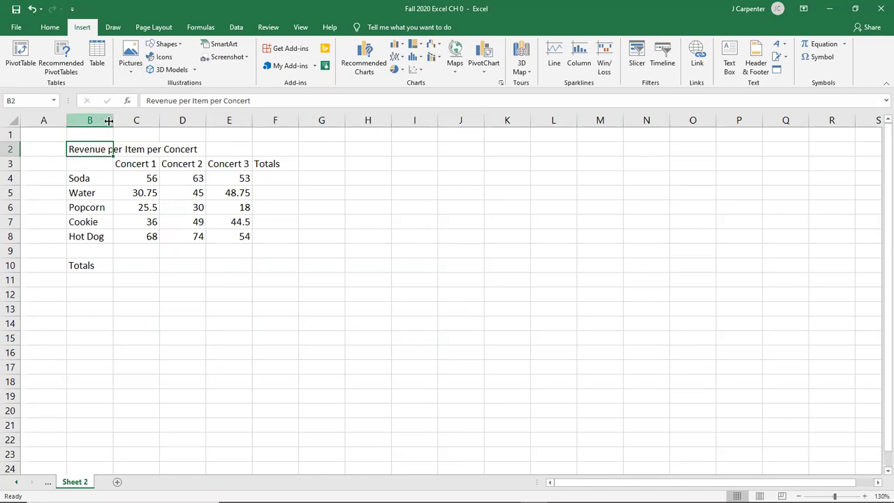
click(50, 28)
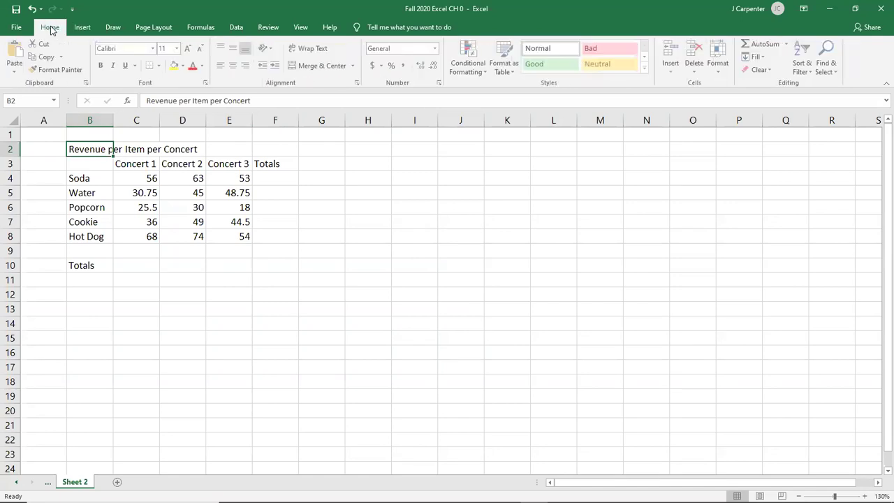
click(185, 66)
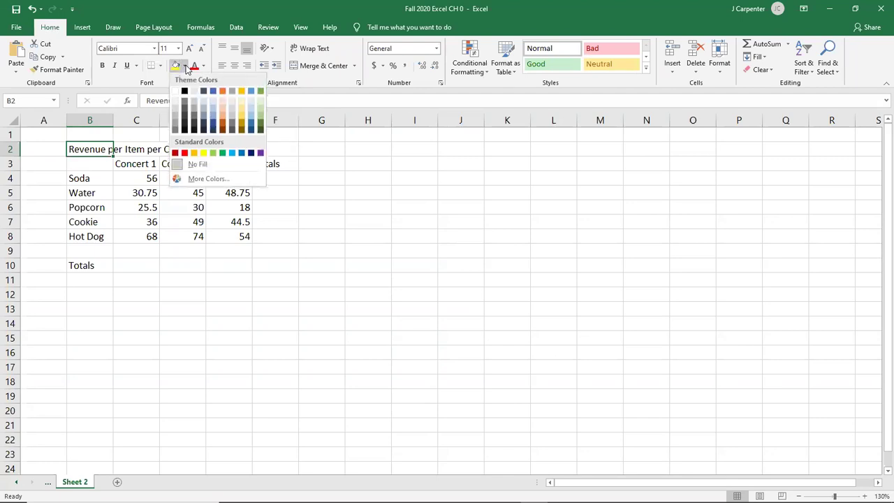
click(260, 123)
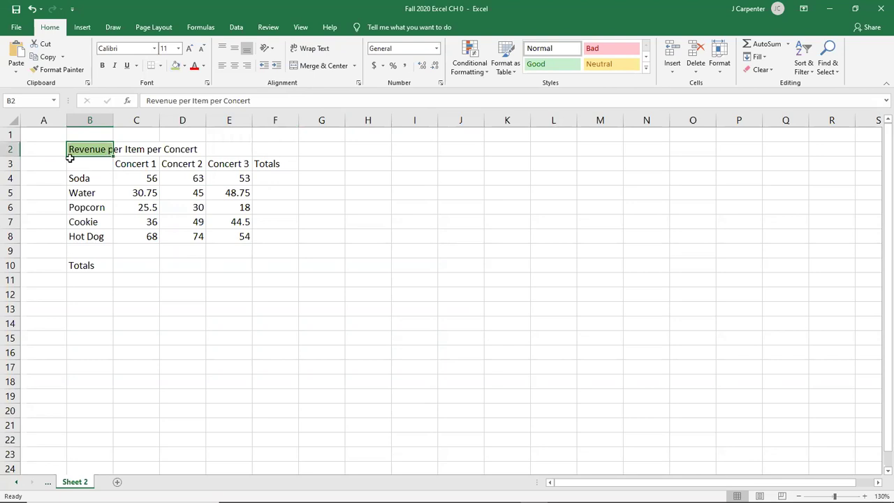
click(118, 178)
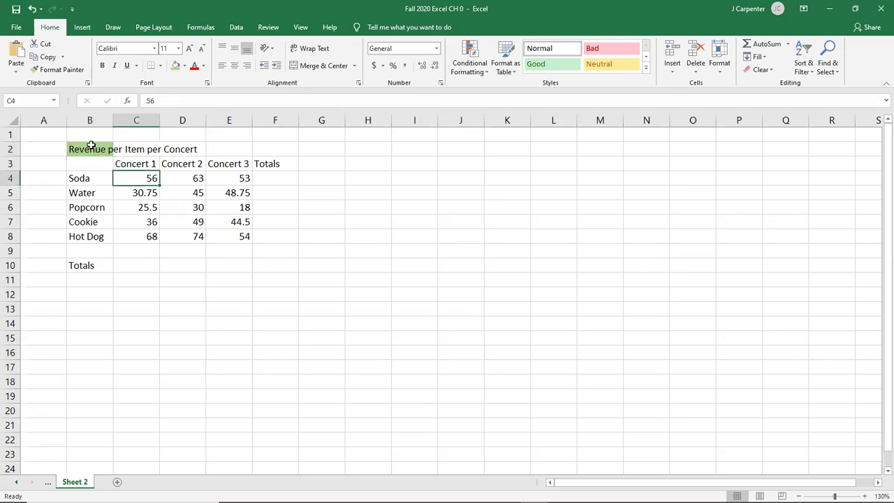
Extend the light green fill across the title row so that it covers cells B2 to E2
drag(80, 150, 244, 151)
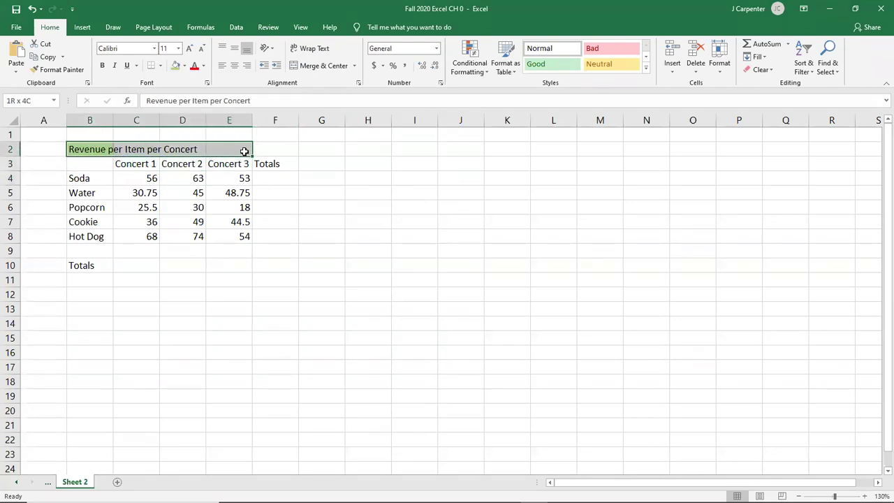
click(175, 66)
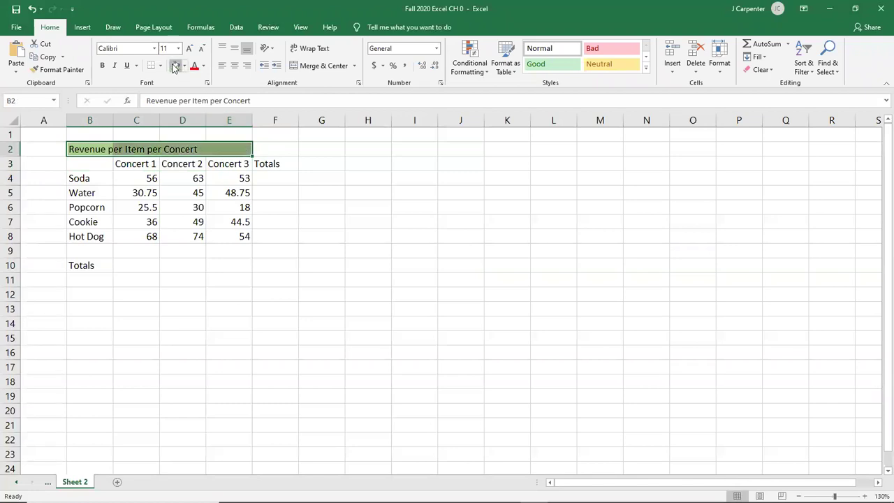
click(148, 254)
click(97, 150)
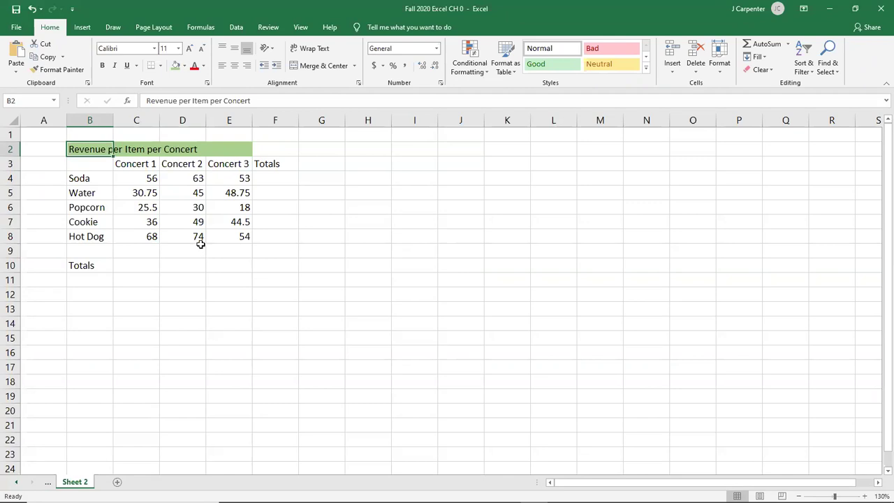
click(172, 150)
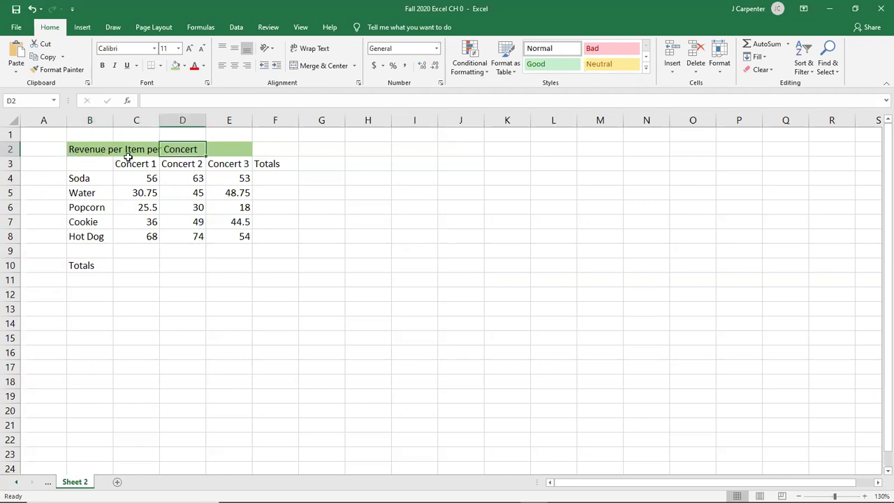
click(87, 151)
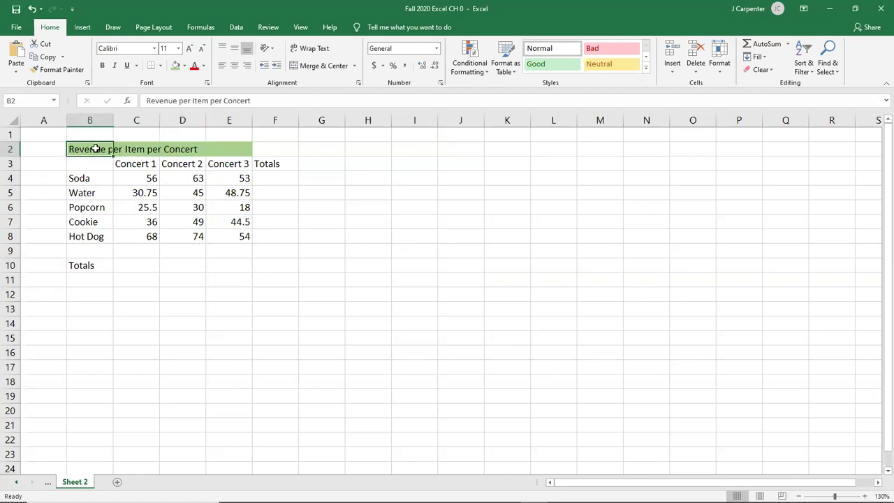
click(237, 69)
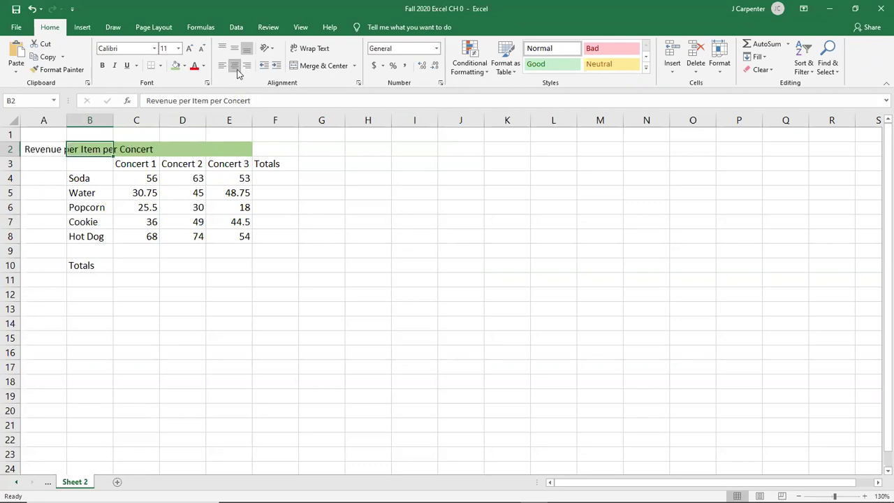
click(247, 67)
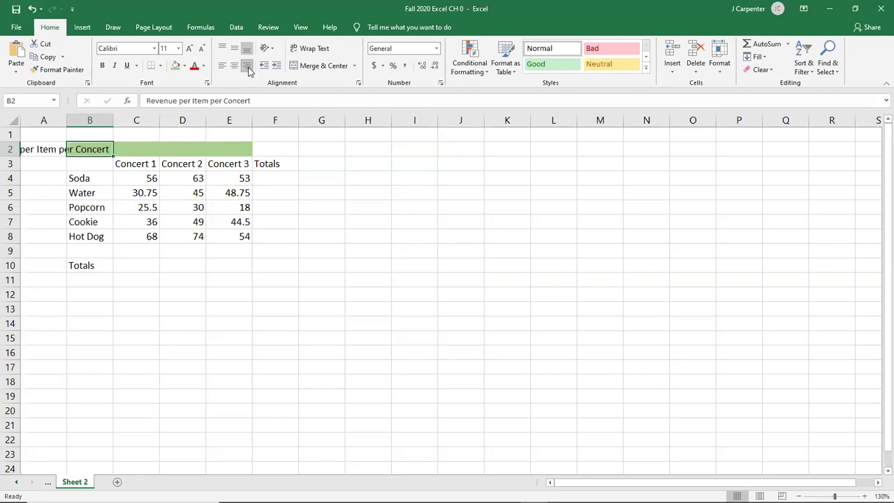
click(222, 65)
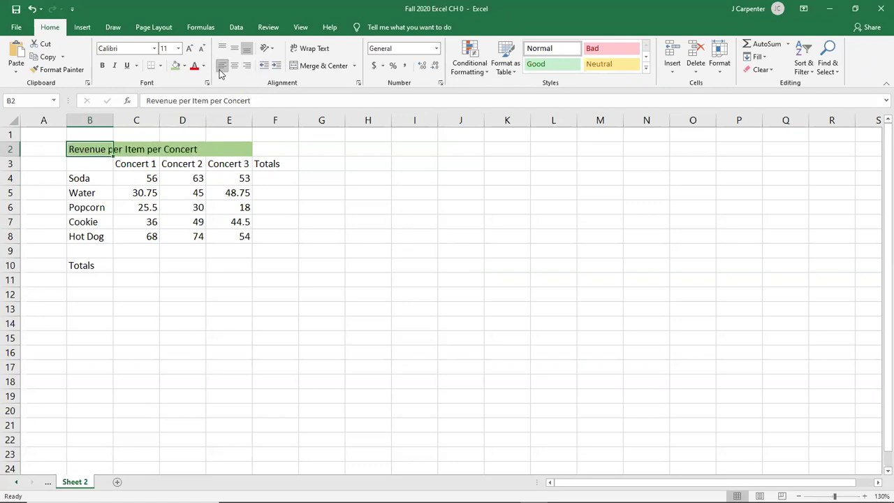
Indent the title text in B2 by four levels to shift it towards the middle of the green band
click(276, 66)
click(277, 65)
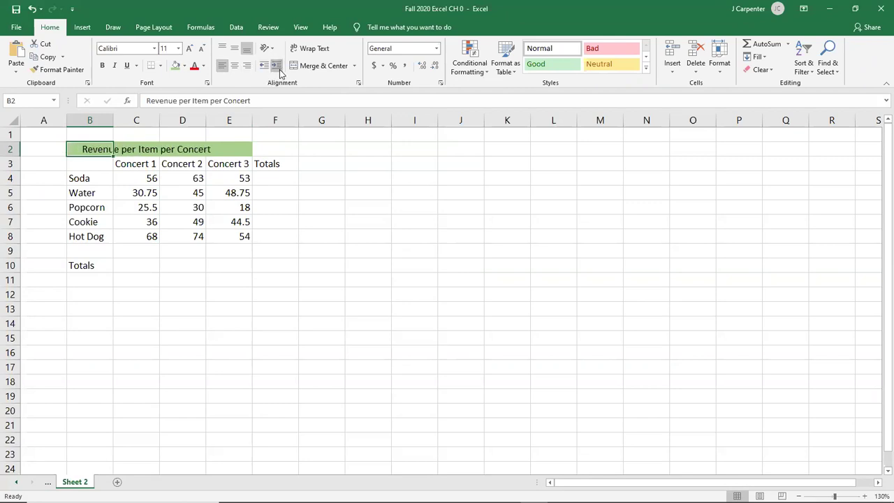
click(277, 66)
click(277, 65)
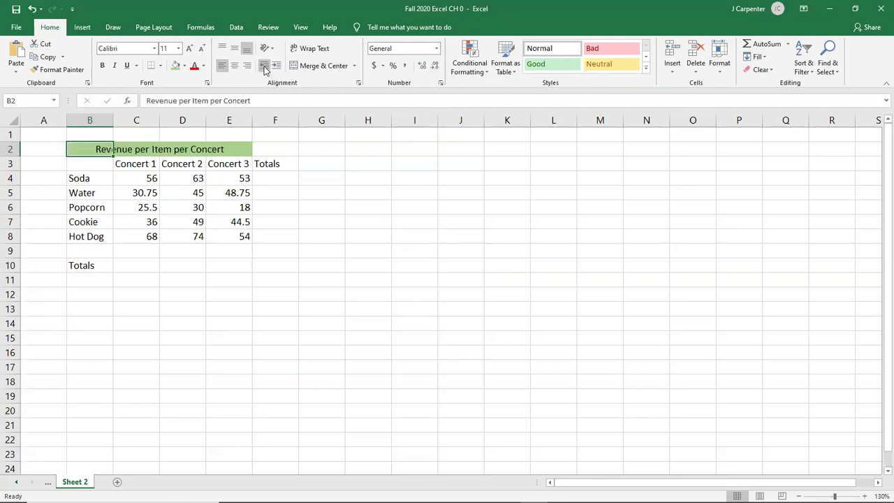
click(260, 66)
click(277, 66)
Shrink the workbook window, place it beside the textbook's Figure 0.13, and try centre alignment on the title before undoing it
double_click(421, 7)
drag(424, 7, 648, 40)
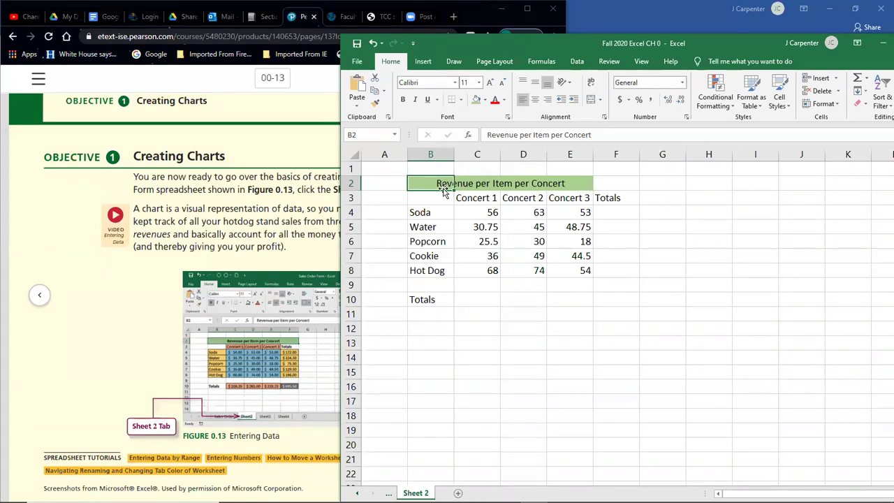
click(536, 100)
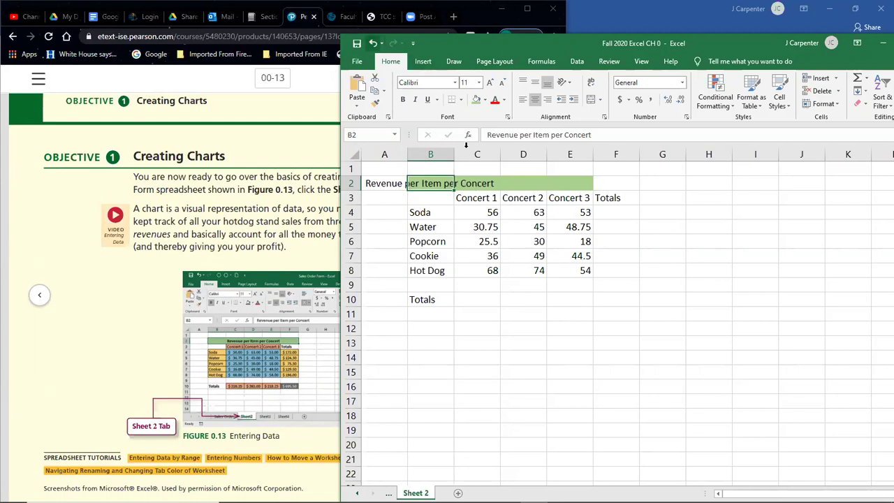
click(373, 44)
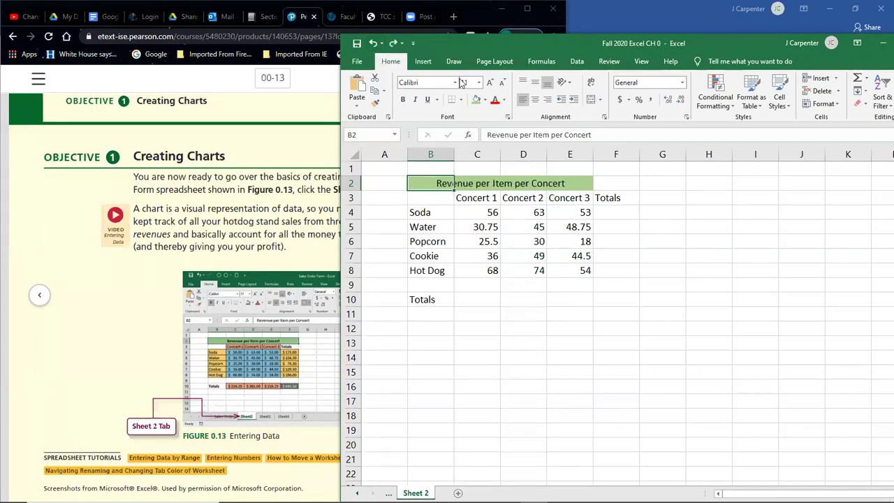
Fine-tune the indent of the title in B2 so it sits roughly centred over columns B to E, and make it bold
click(566, 103)
click(565, 104)
click(565, 104)
click(572, 104)
click(573, 103)
click(572, 104)
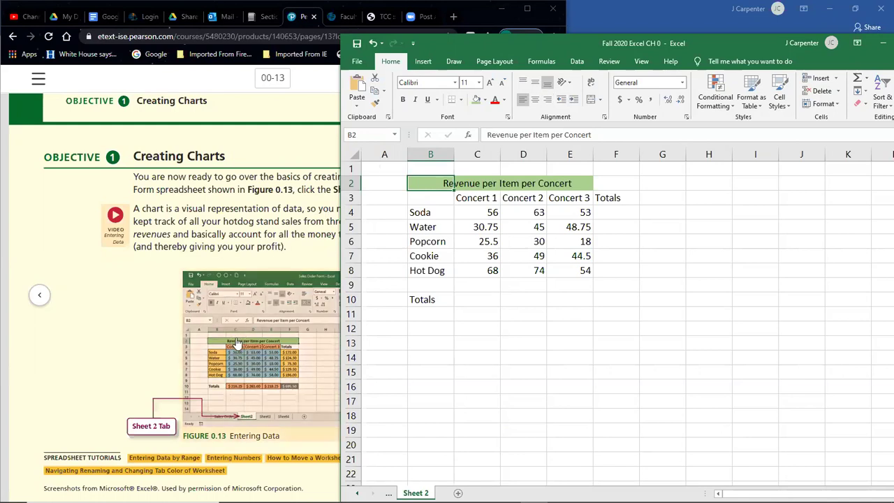
click(404, 100)
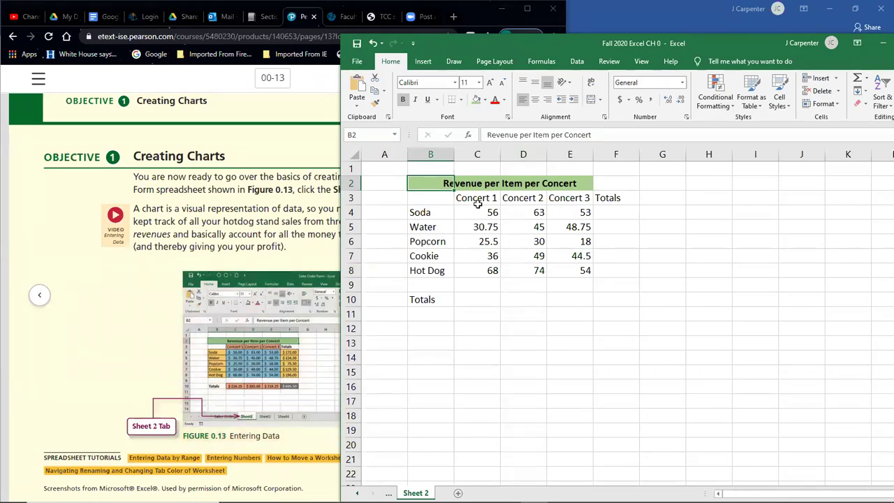
Fill the concert headings C3 to E3 and the totals cells C10 to E10 with a light orange theme colour
drag(475, 197, 580, 194)
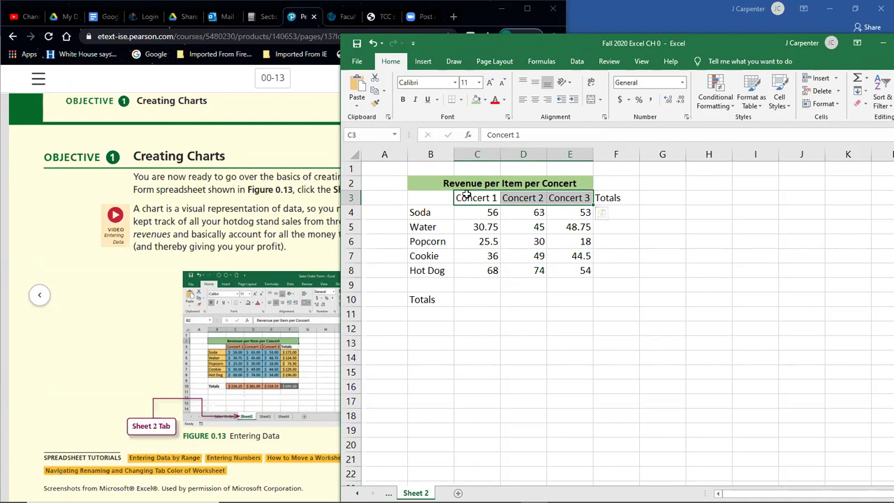
click(479, 100)
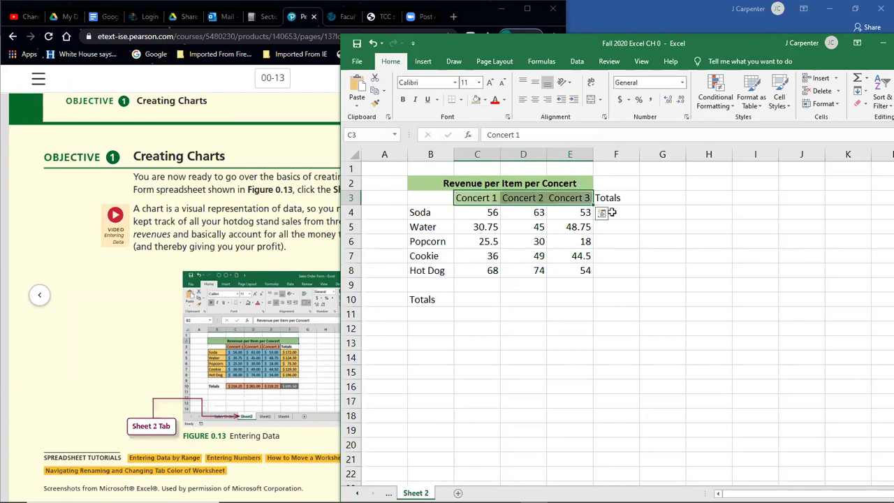
click(487, 100)
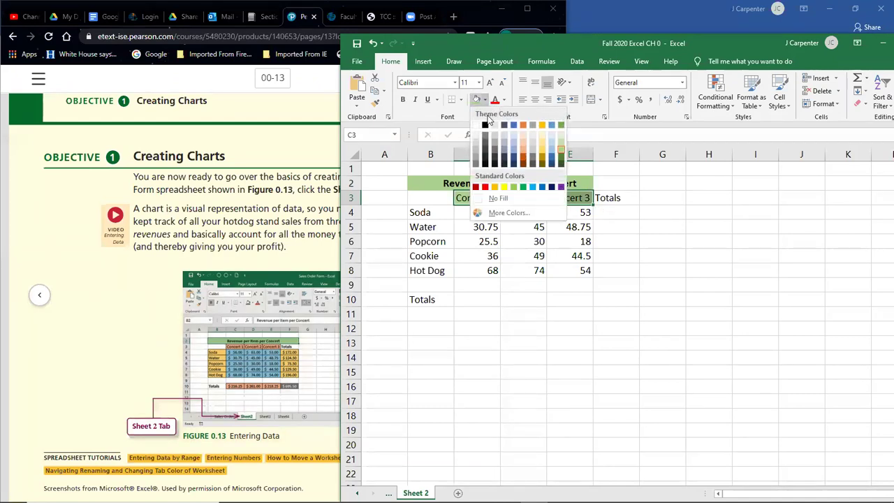
click(527, 149)
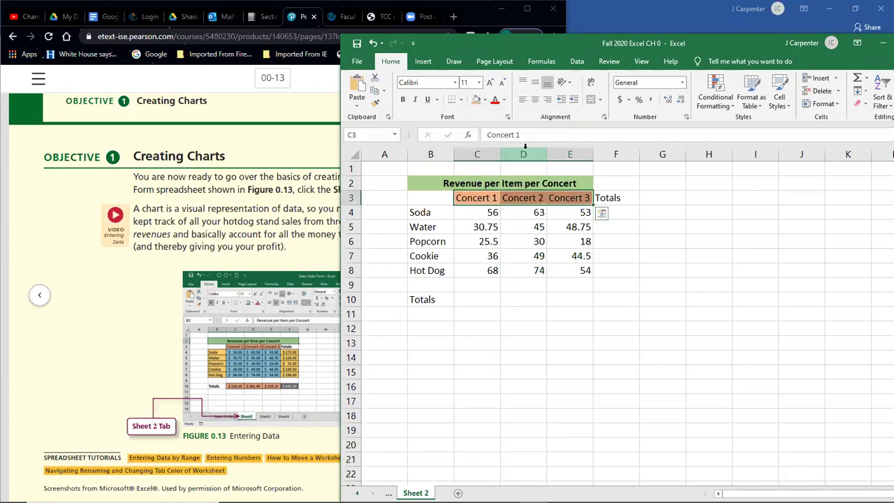
drag(472, 302, 577, 299)
click(475, 101)
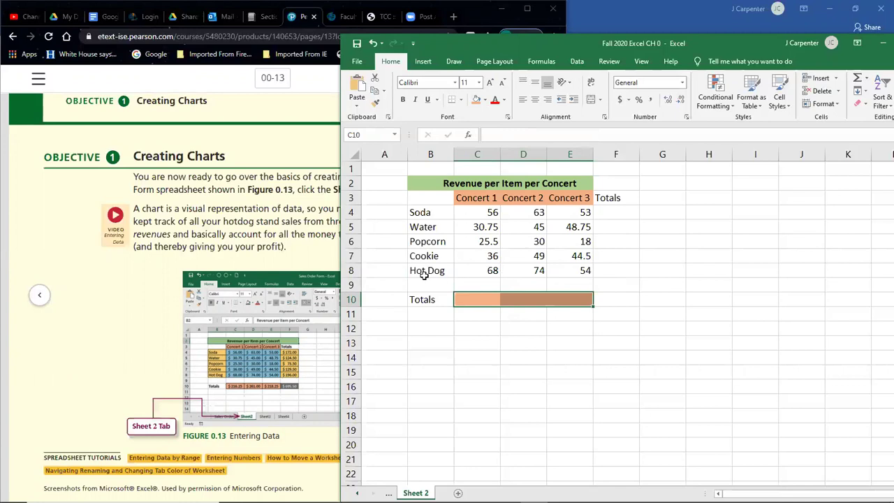
Fill the item names in B4 to B8 and the item totals cells F4 to F8 with the standard orange colour
drag(436, 211, 433, 273)
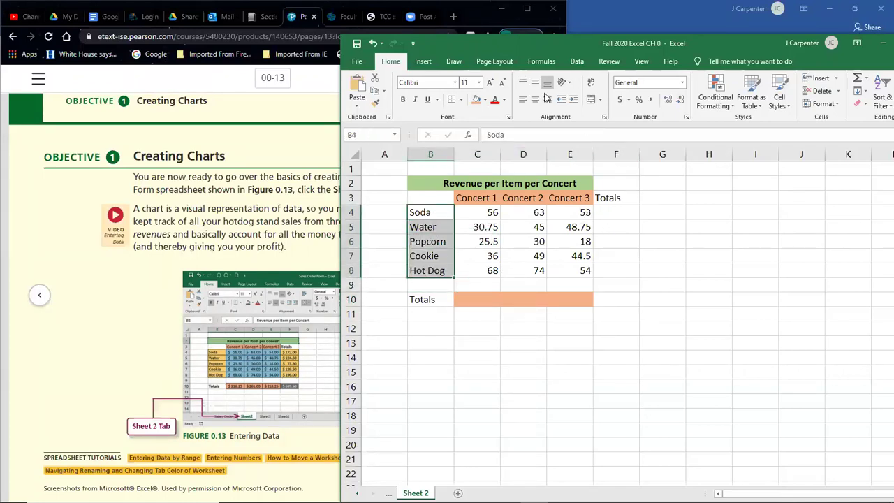
click(485, 100)
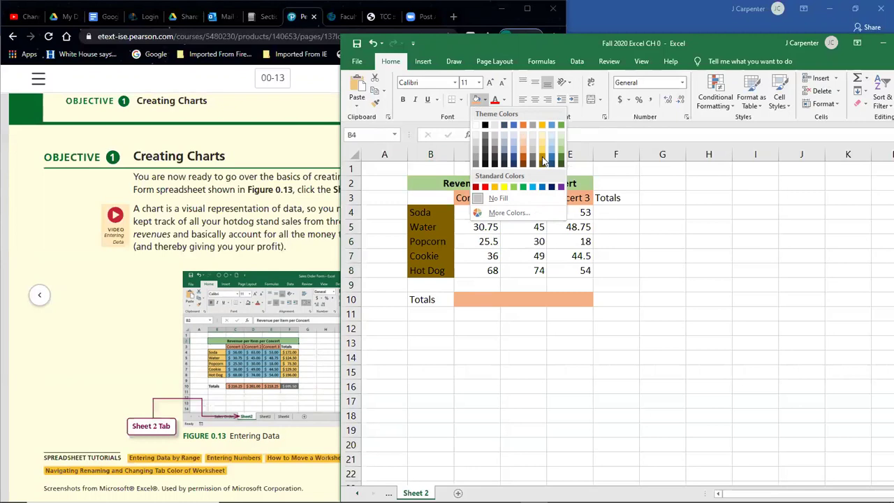
click(494, 187)
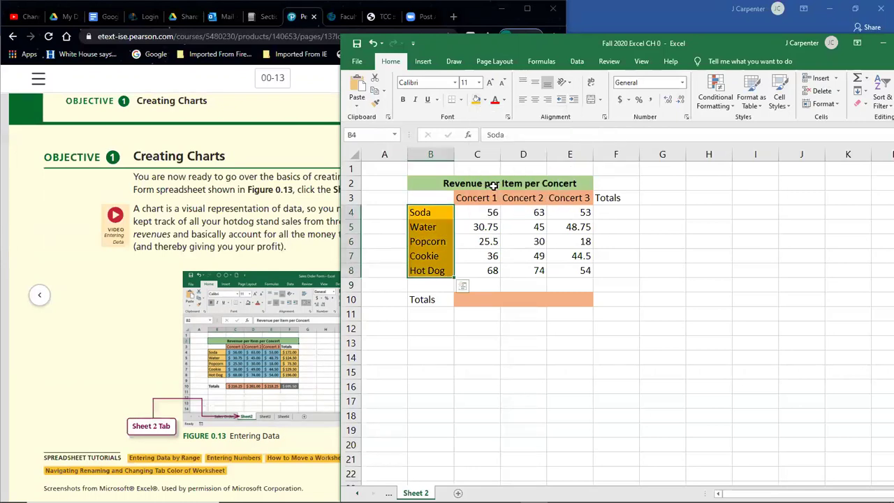
drag(610, 214, 614, 267)
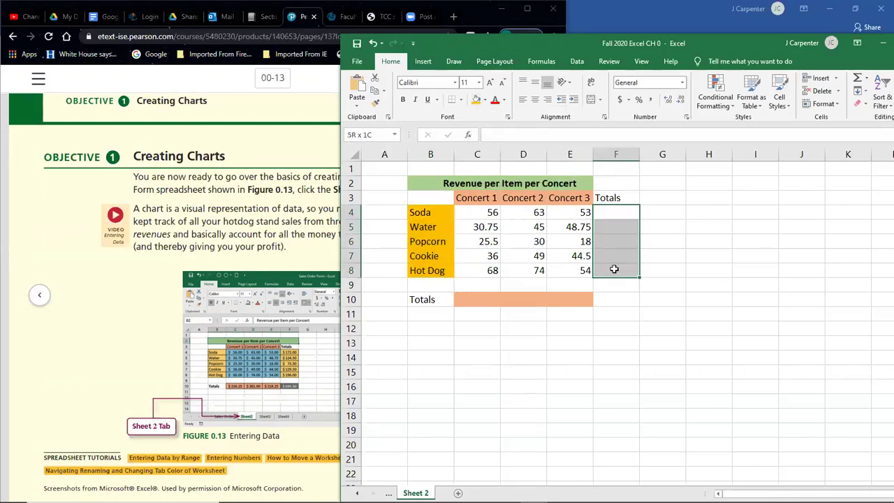
click(475, 100)
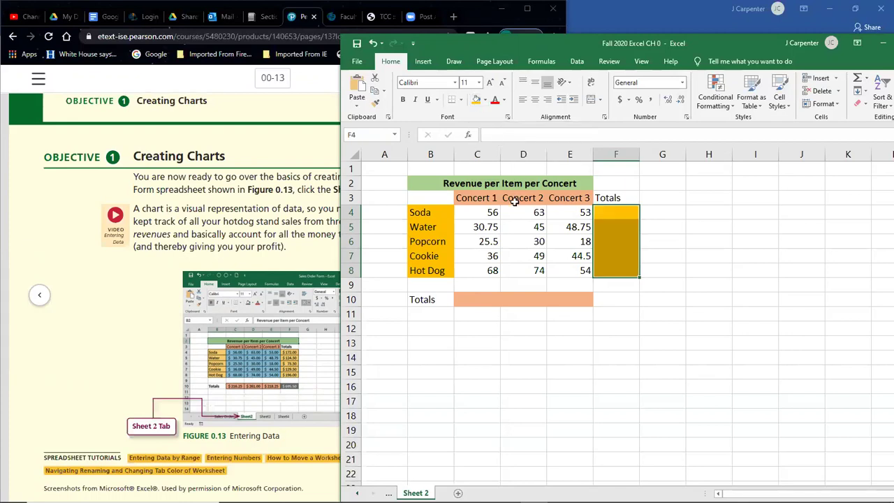
Fill the revenue figures in C4 to E8 with a light blue theme colour
drag(488, 213, 583, 270)
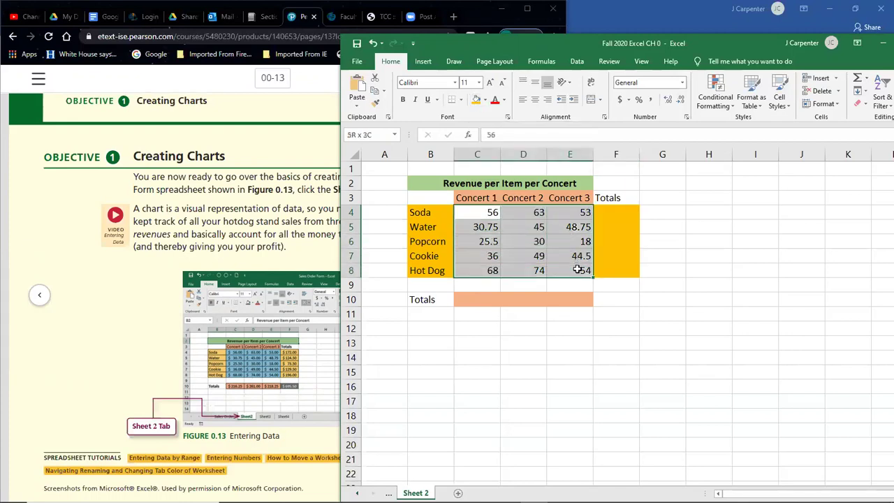
click(485, 100)
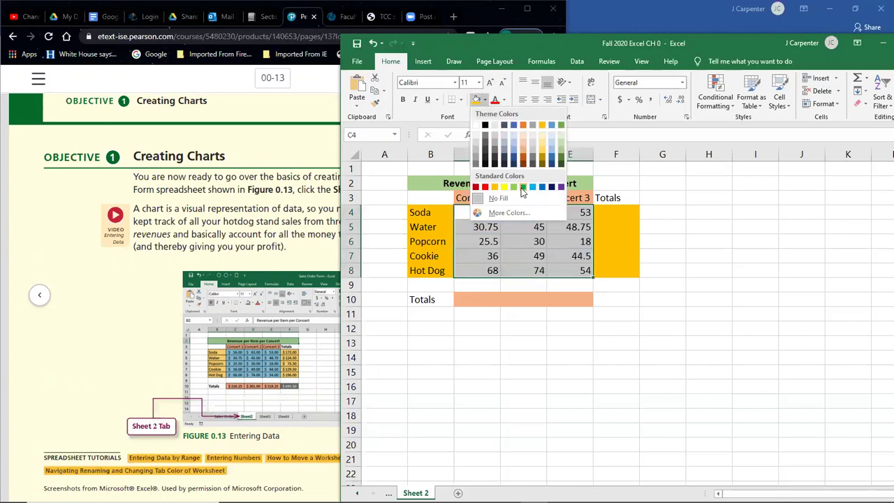
click(515, 144)
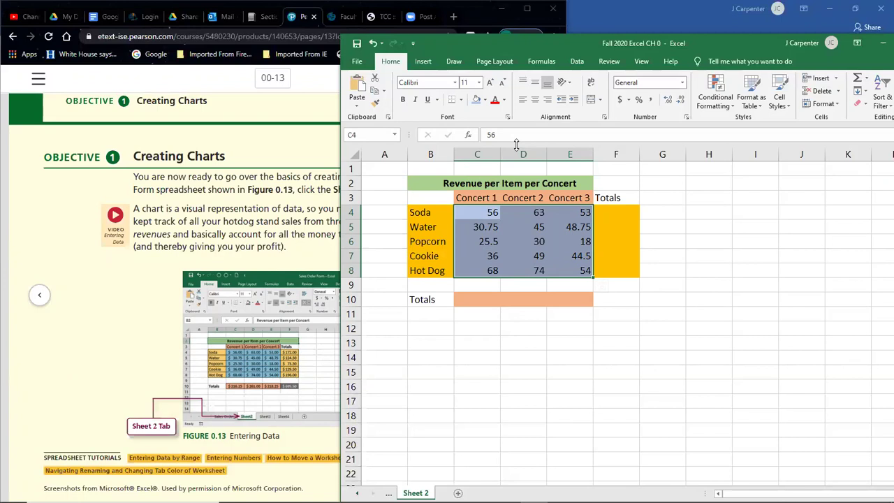
Apply All Borders to the item names in B4 to B8 and to the item totals cells F4 to F8
click(410, 224)
drag(415, 212, 441, 274)
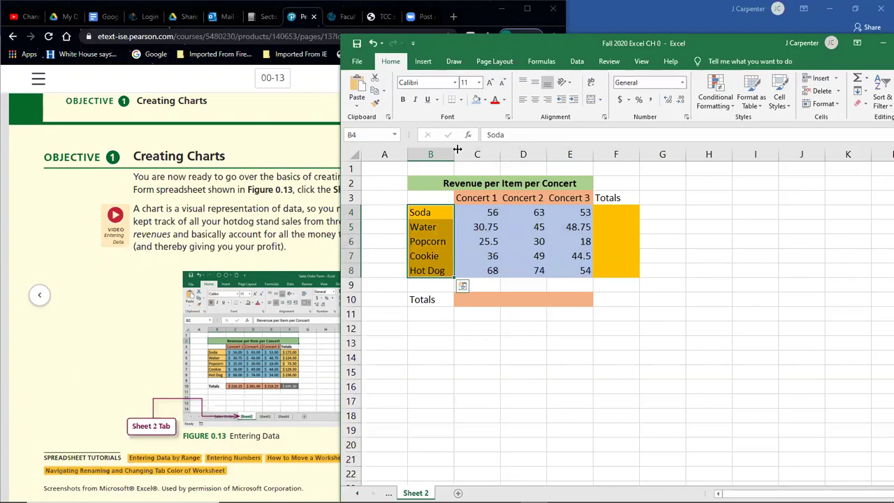
click(461, 99)
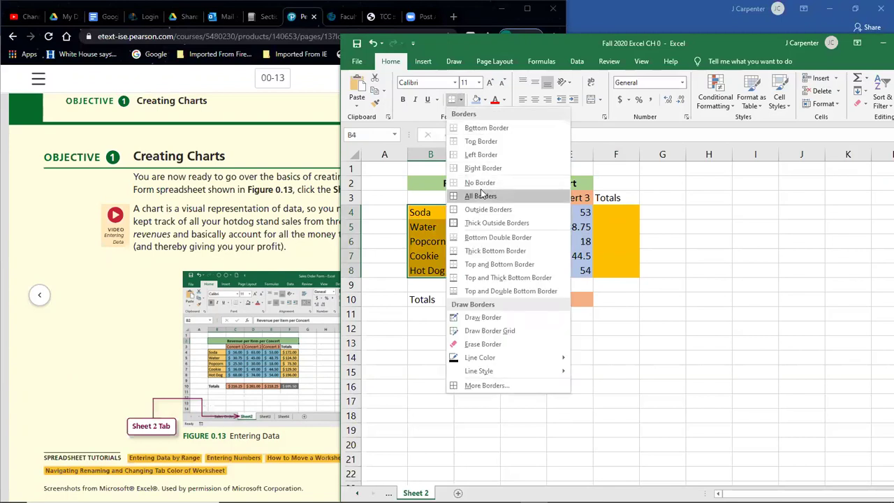
click(481, 197)
click(536, 263)
drag(611, 212, 612, 271)
click(452, 100)
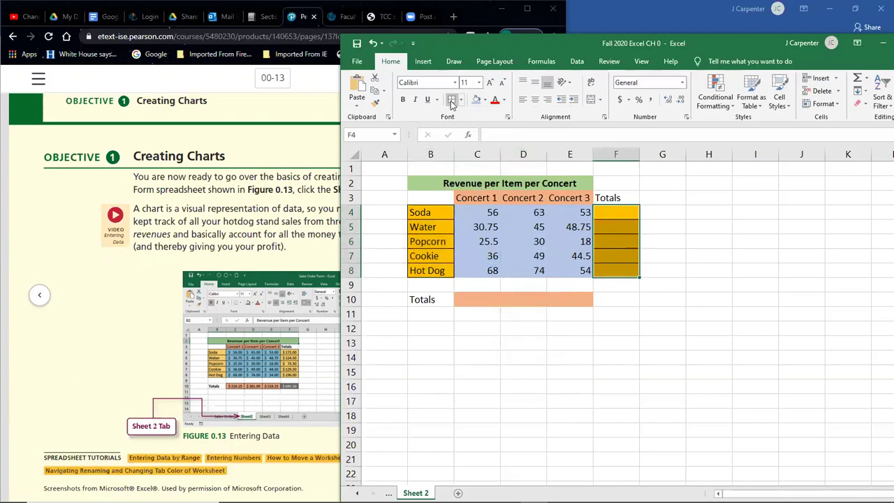
Apply All Borders to the concert headings C3 to E3, the totals cells C10 to E10 and the revenue figures C4 to E8
drag(482, 198, 574, 198)
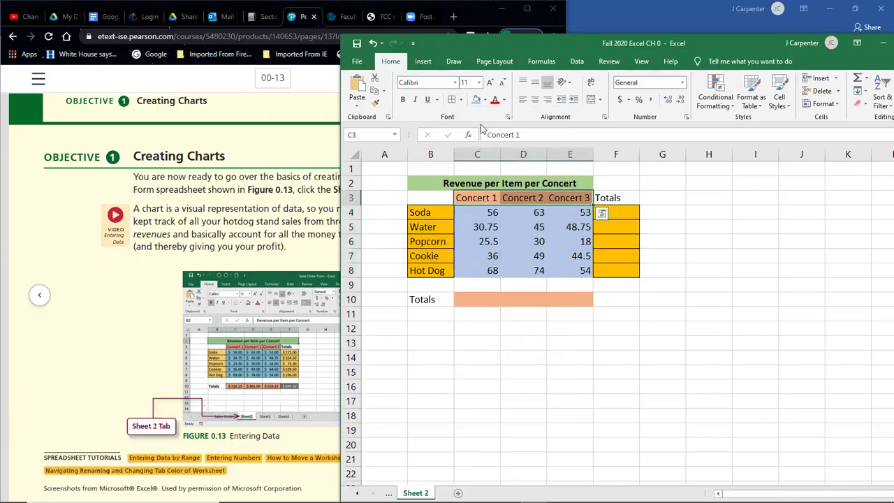
drag(468, 299, 567, 299)
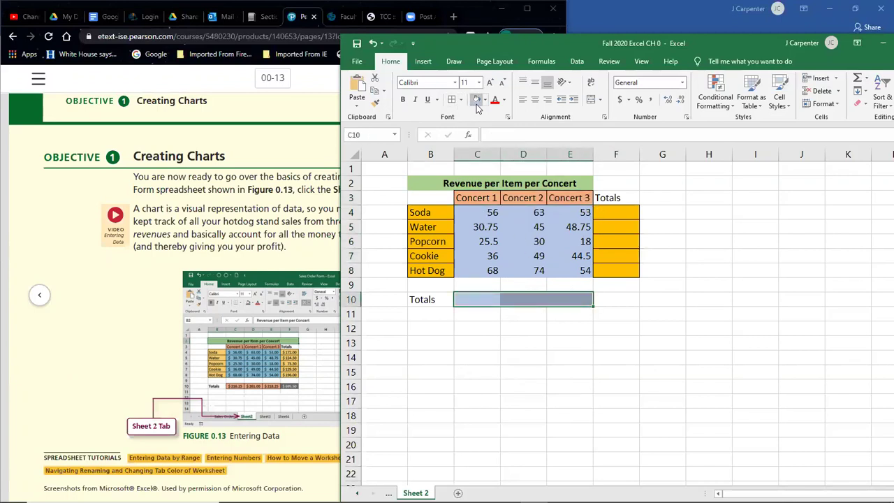
click(477, 103)
click(452, 100)
drag(482, 215, 579, 273)
click(737, 381)
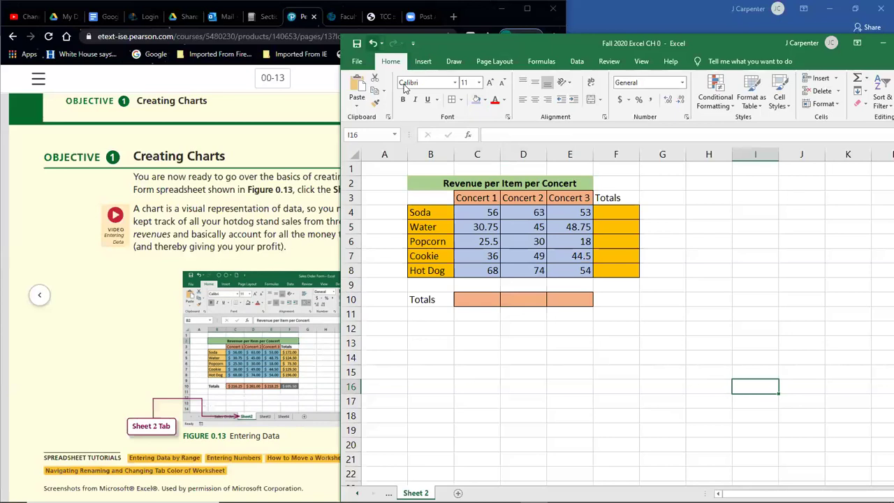
Undo the borders on the revenue figures, the totals row cells and the concert headings
click(374, 43)
click(373, 43)
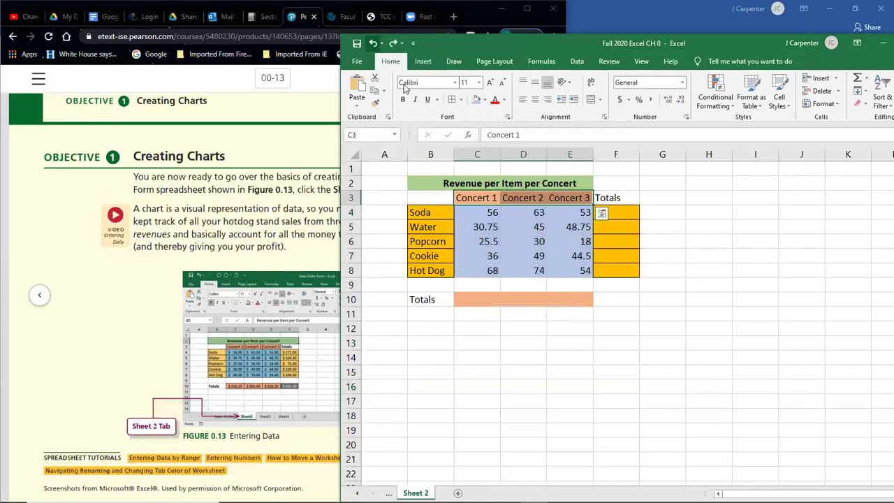
Undo the borders on the item names and item totals cells, and the blue fill on the revenue figures
click(374, 43)
click(374, 43)
key(ctrl+z)
key(ctrl+z)
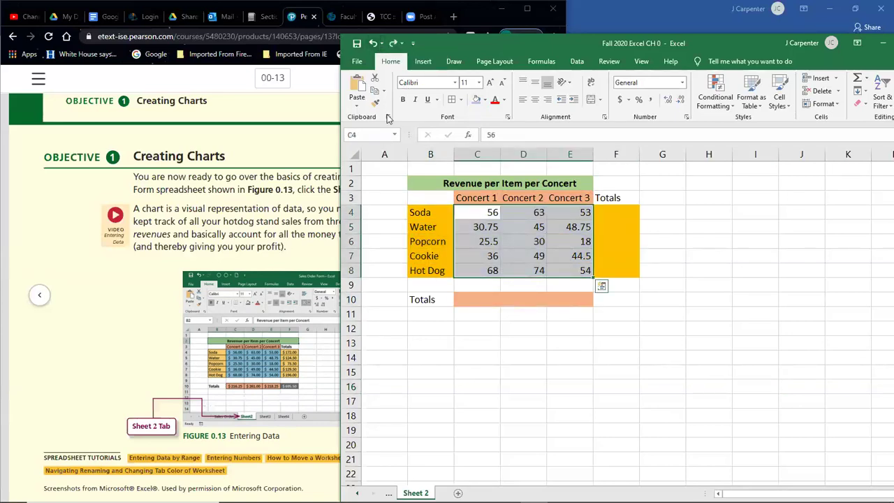
Apply All Borders to the table body B4 to F8, the concert headings C3 to E3 and the totals cells C10 to E10
drag(419, 212, 612, 268)
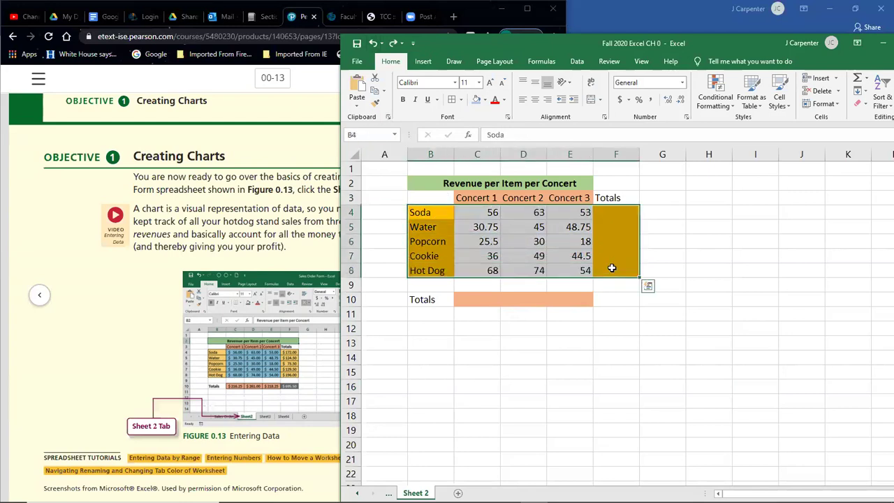
click(451, 99)
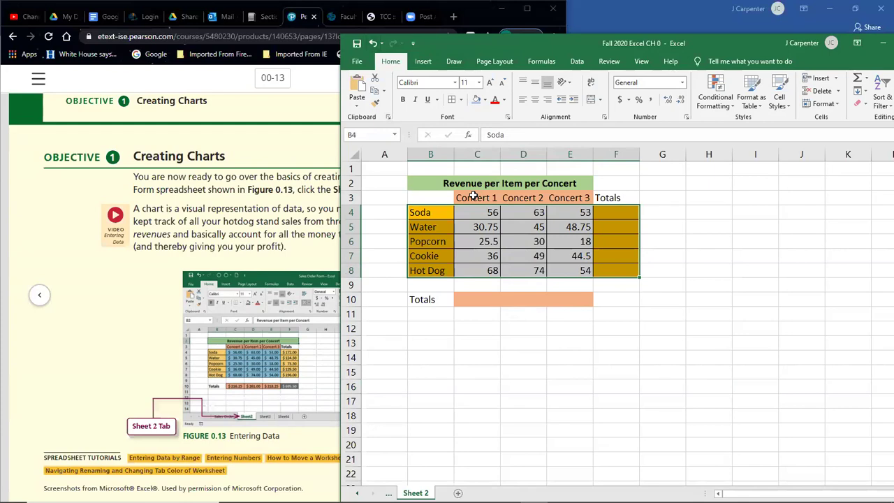
drag(475, 193, 564, 198)
click(452, 101)
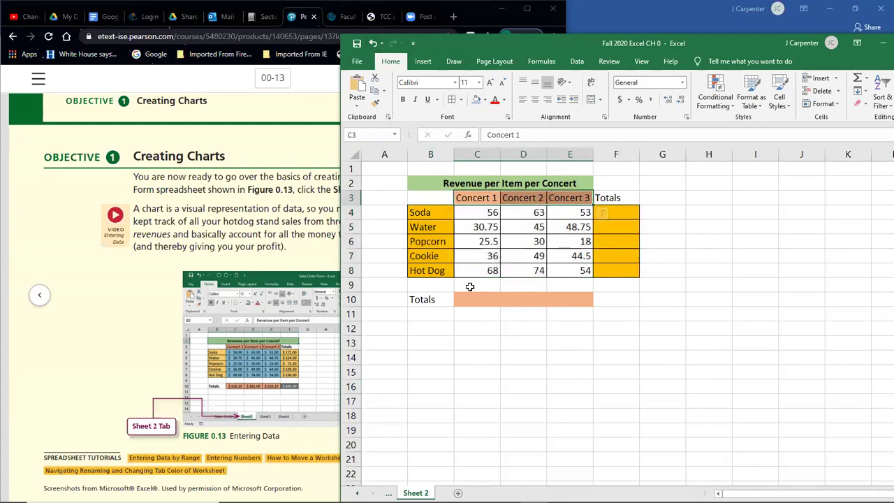
drag(465, 298, 569, 303)
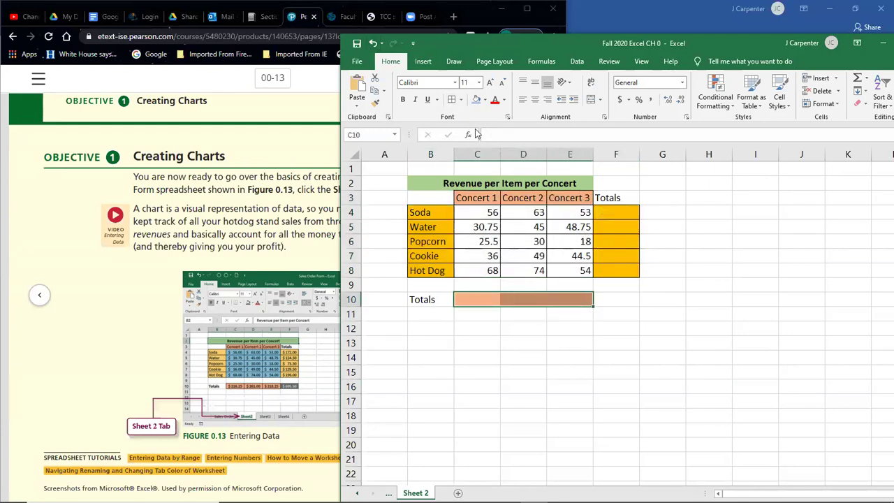
click(451, 99)
click(514, 331)
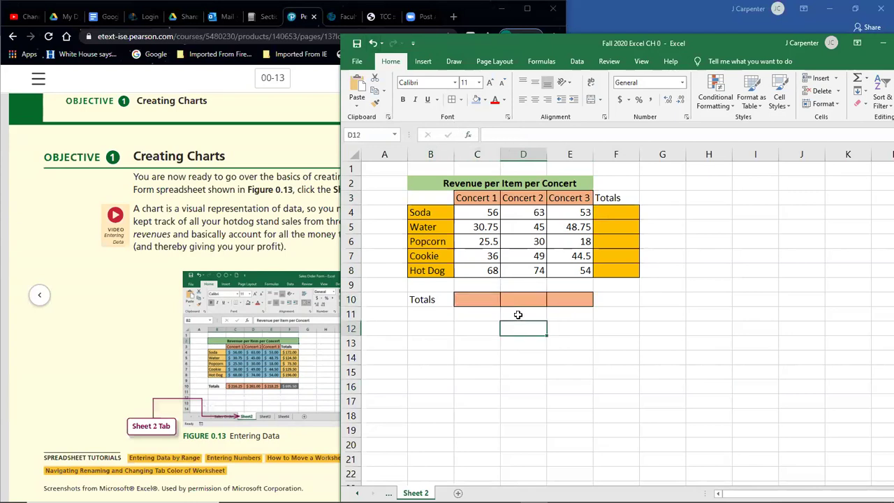
Apply All Borders to the two Totals labels in B10 and F3
click(415, 300)
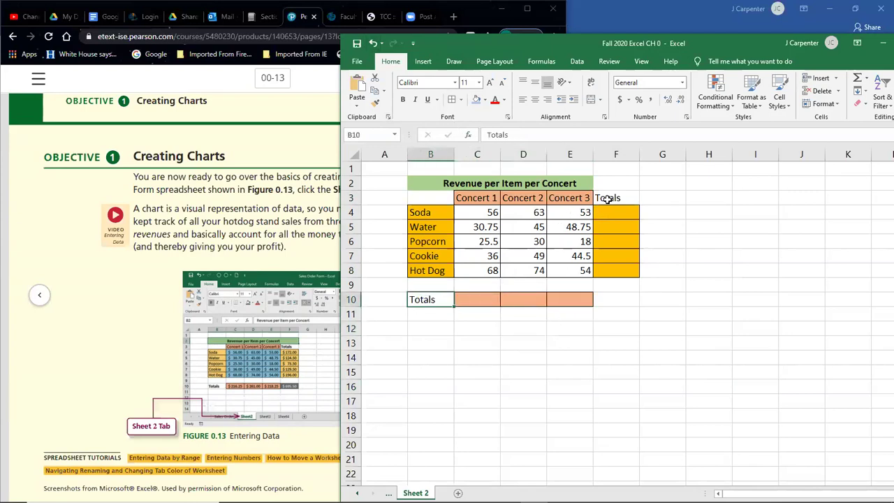
click(608, 199)
click(415, 296)
click(621, 199)
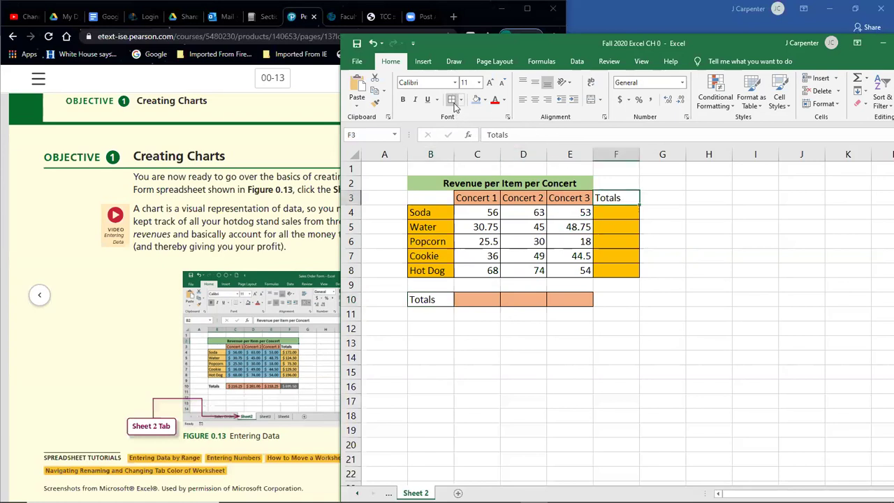
click(536, 427)
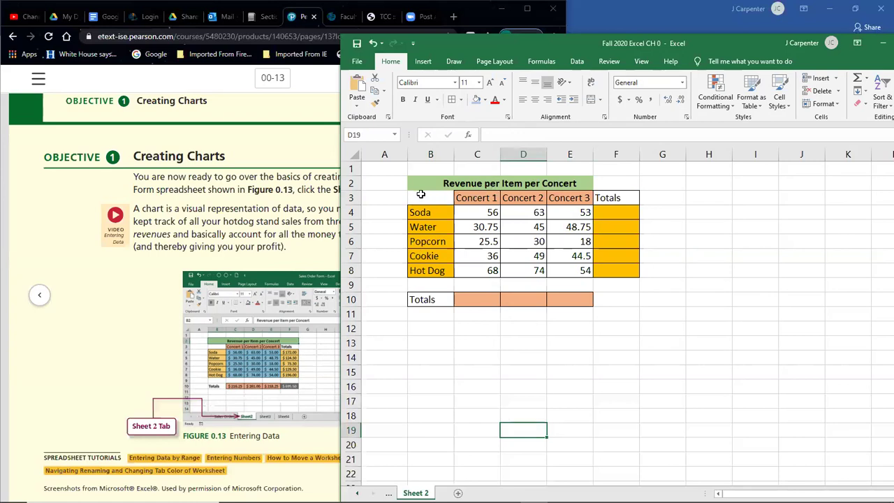
Apply All Borders to the empty corner cell B3 and the table title across B2 to E2
click(421, 194)
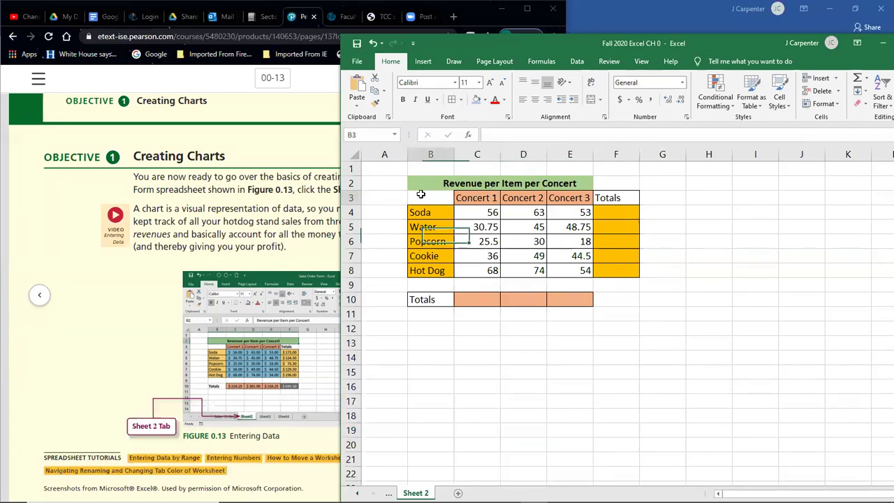
click(482, 297)
drag(431, 176, 579, 179)
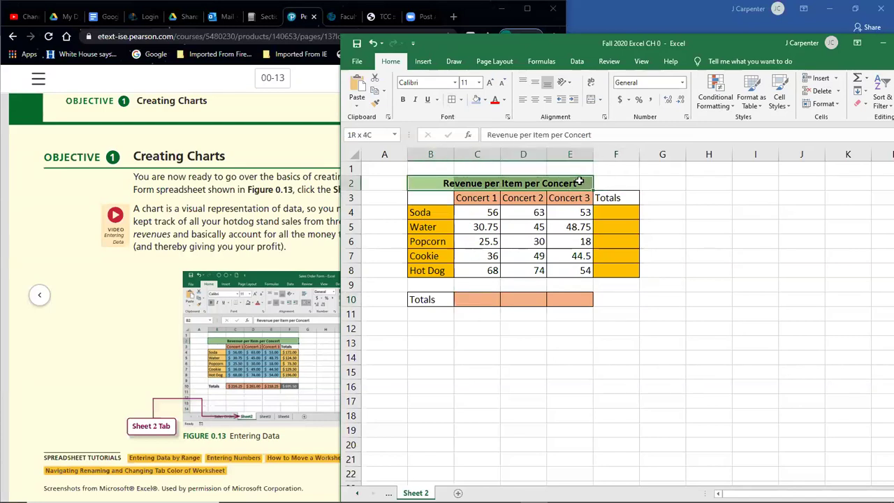
click(553, 419)
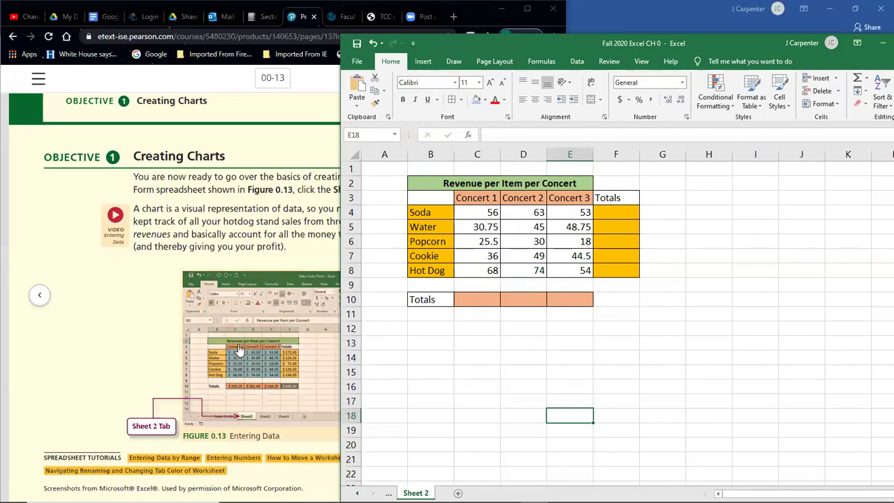
click(418, 183)
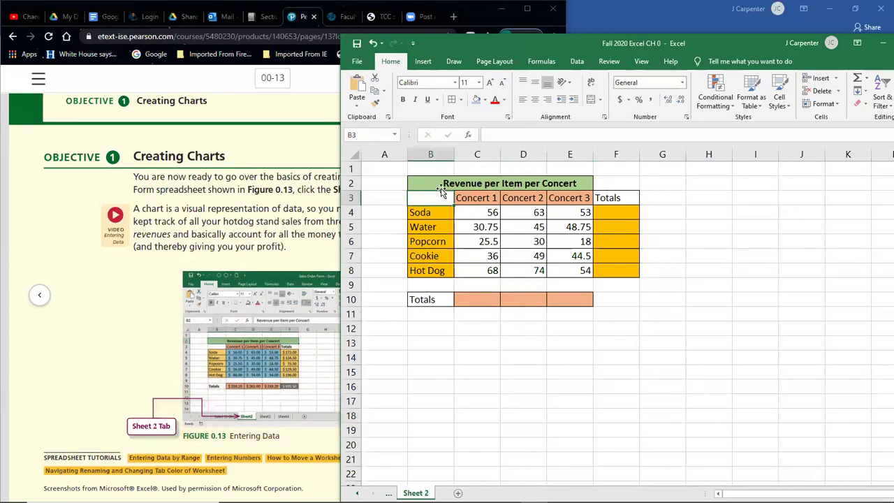
click(640, 185)
click(643, 327)
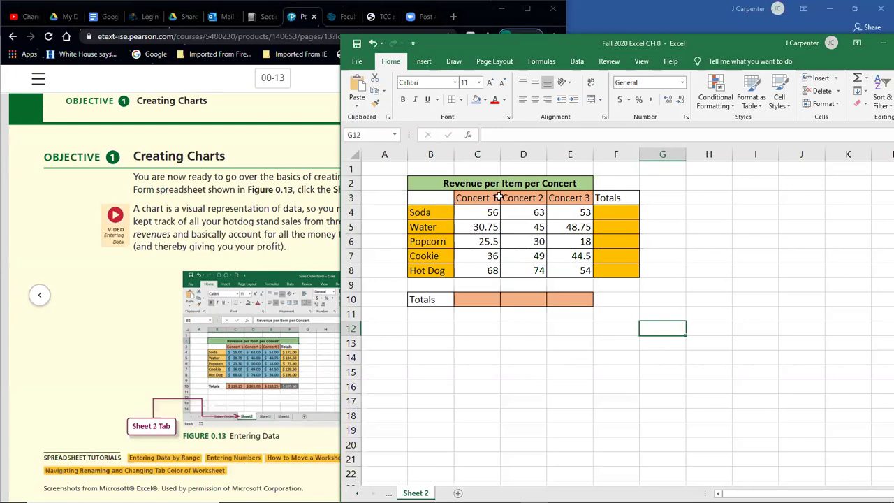
Apply All Borders to the grand total cell F10 and fill it with a grey theme colour
click(610, 198)
click(419, 196)
click(424, 299)
click(644, 329)
click(609, 297)
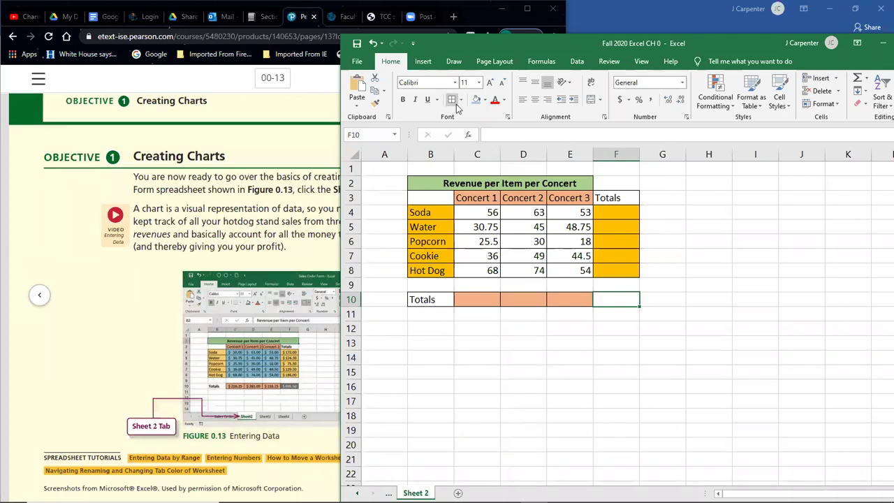
click(486, 100)
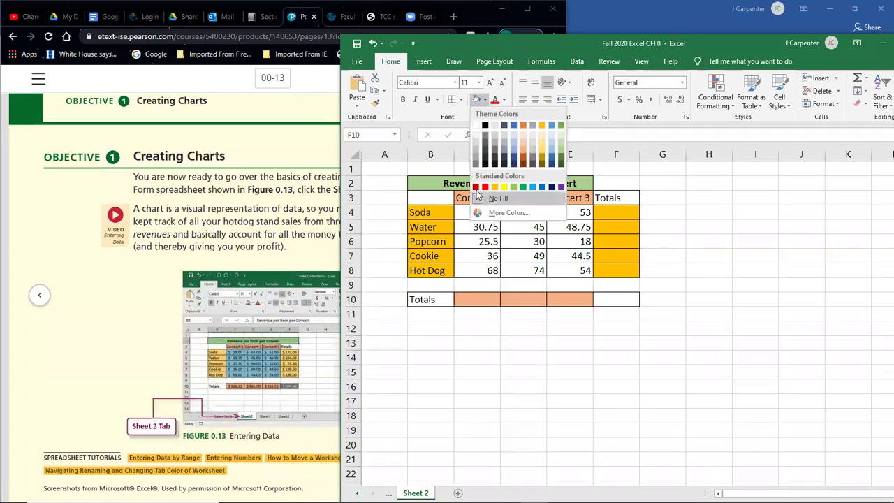
click(476, 153)
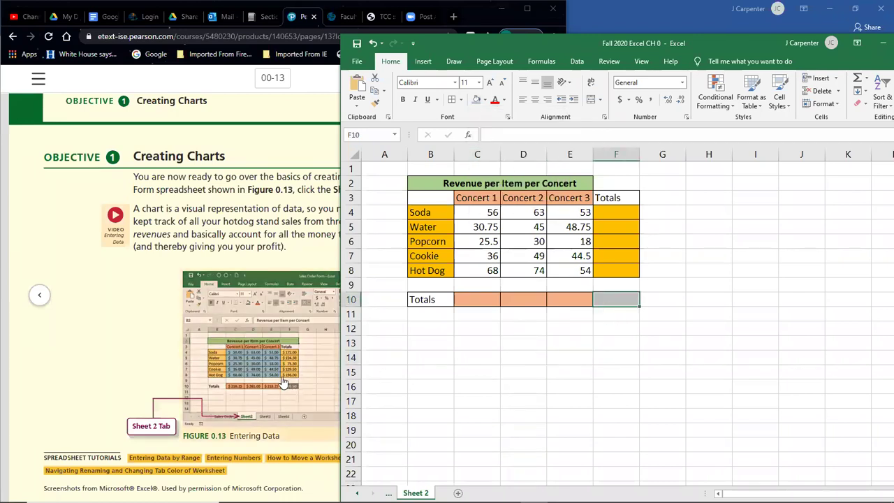
click(575, 344)
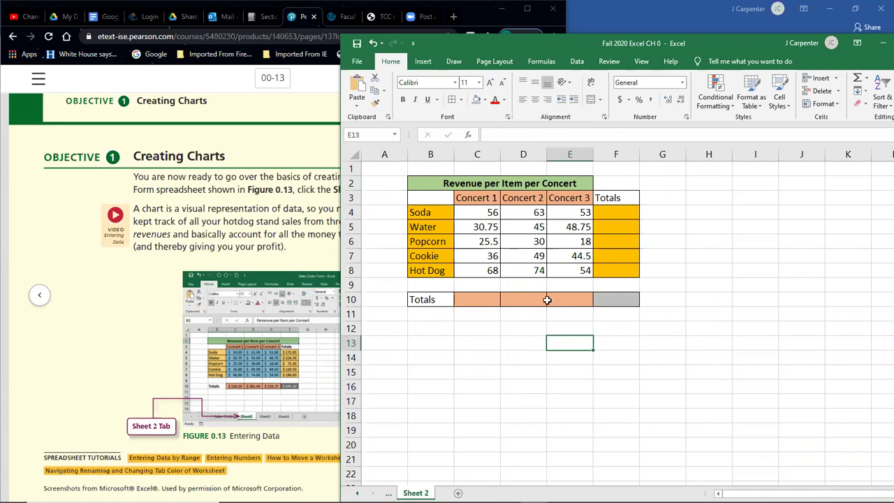
Review the totals cells in column F and the Soda revenue figures in C4 to E4 that feed the first total
click(611, 296)
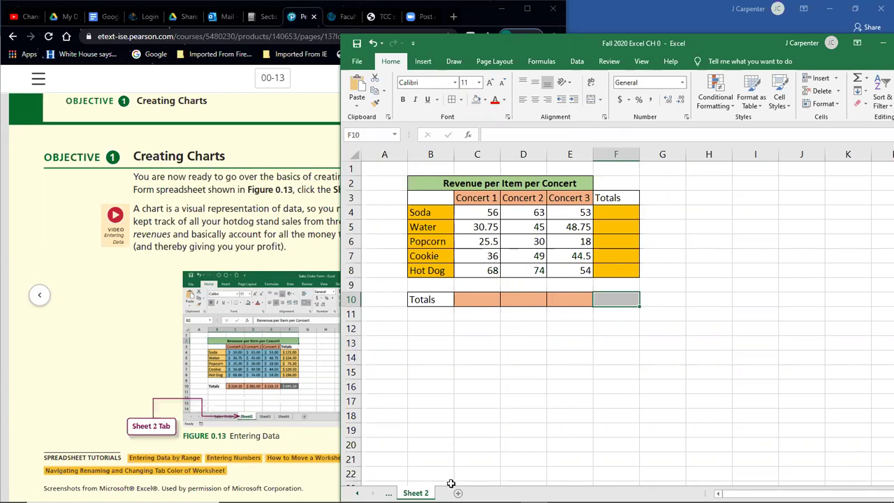
click(619, 212)
click(622, 227)
click(613, 259)
click(618, 269)
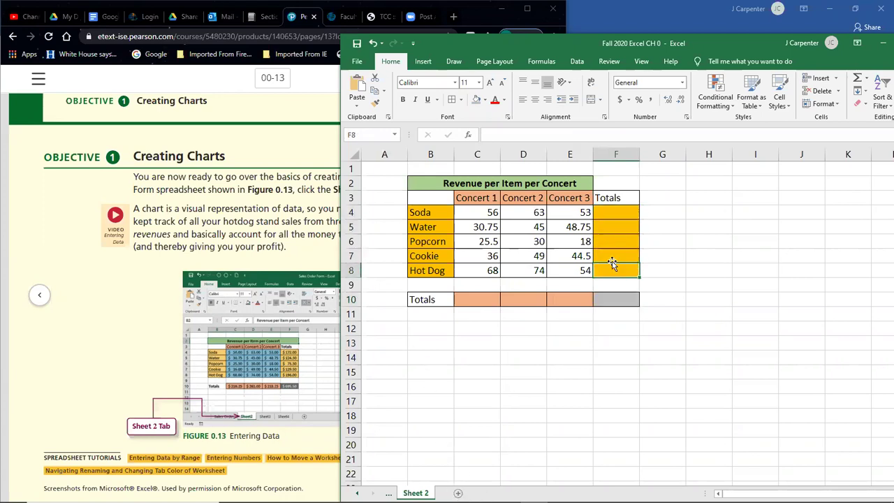
click(614, 241)
click(613, 227)
click(613, 212)
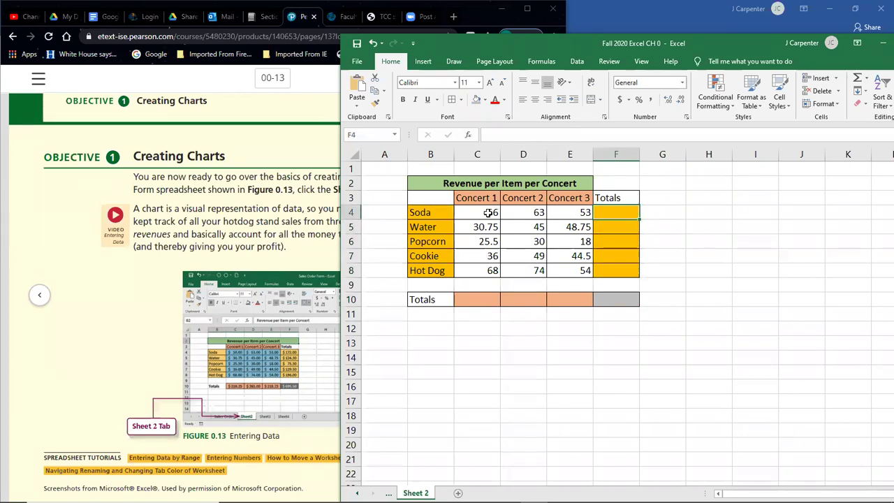
click(490, 212)
click(527, 212)
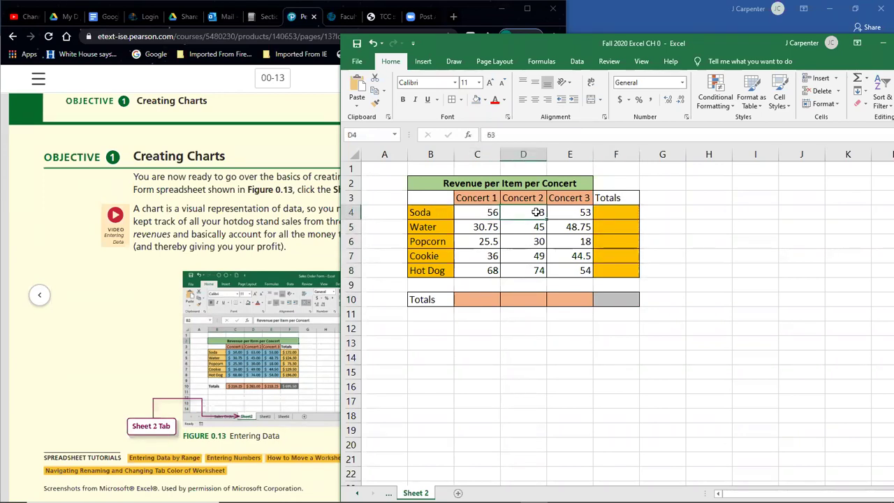
click(565, 218)
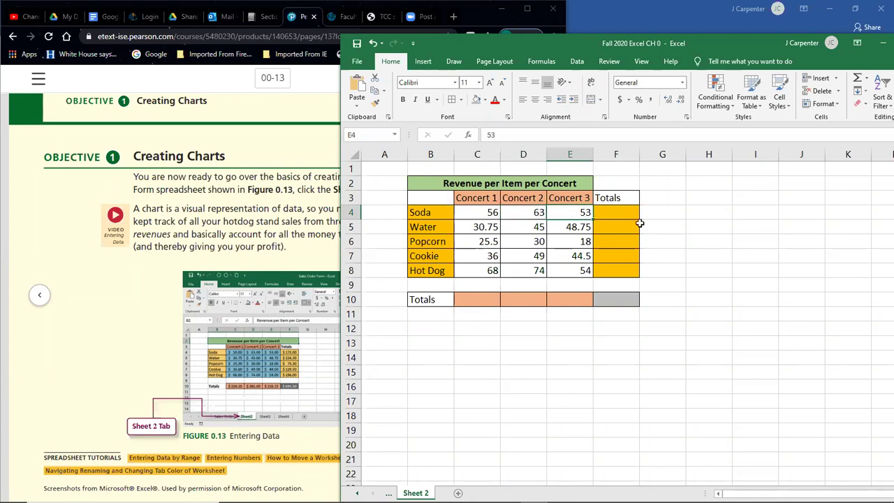
click(618, 209)
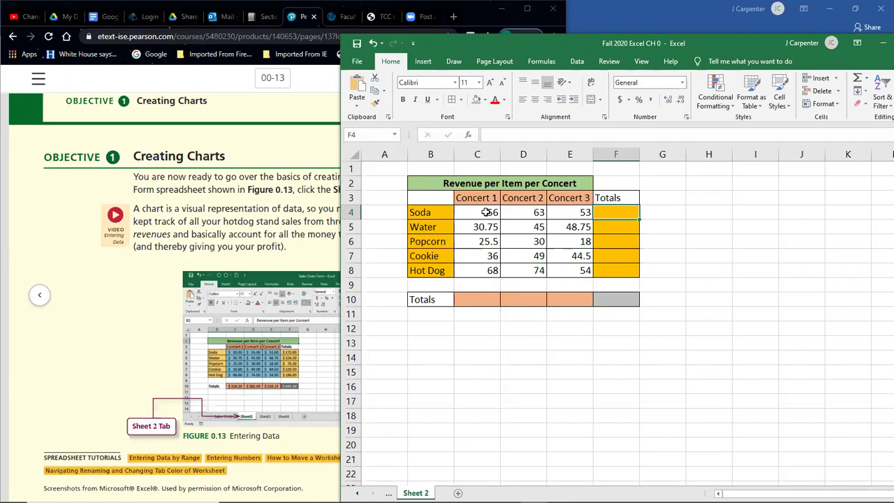
text(sum()
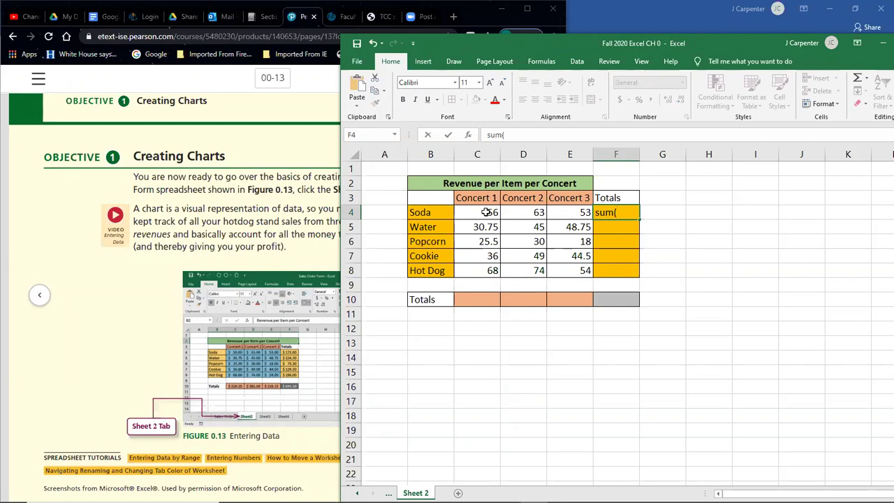
click(487, 213)
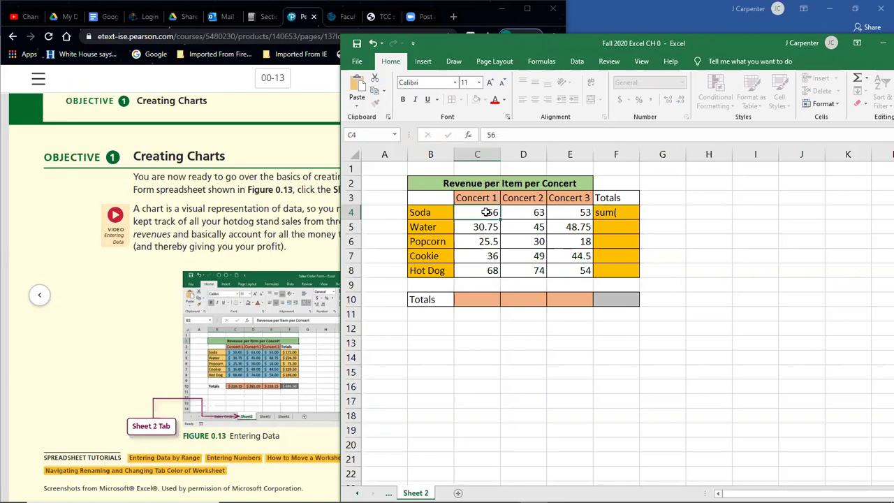
drag(487, 213, 567, 213)
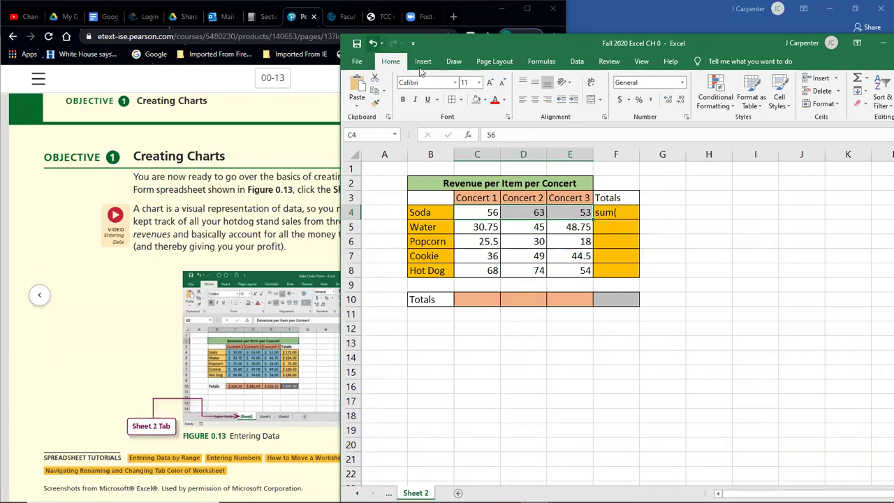
click(373, 43)
click(373, 44)
Total the Soda revenue in F4 with a SUM formula over C4:E4
click(606, 215)
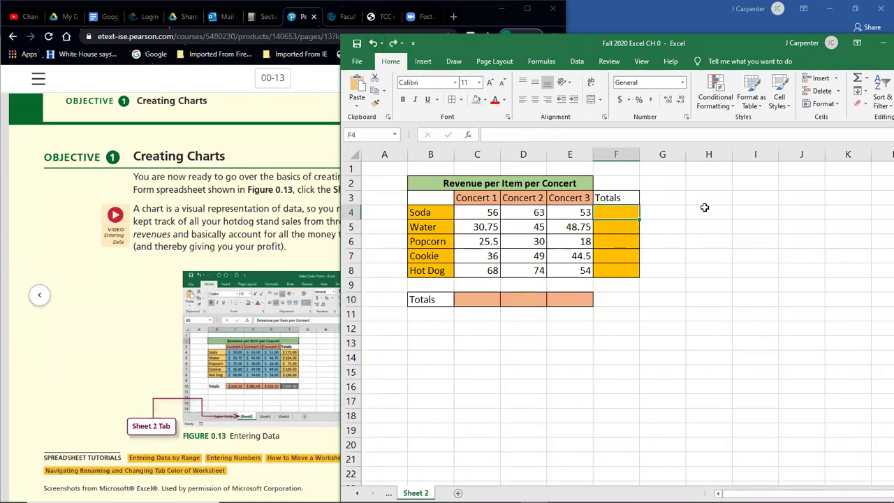
text(=sum)
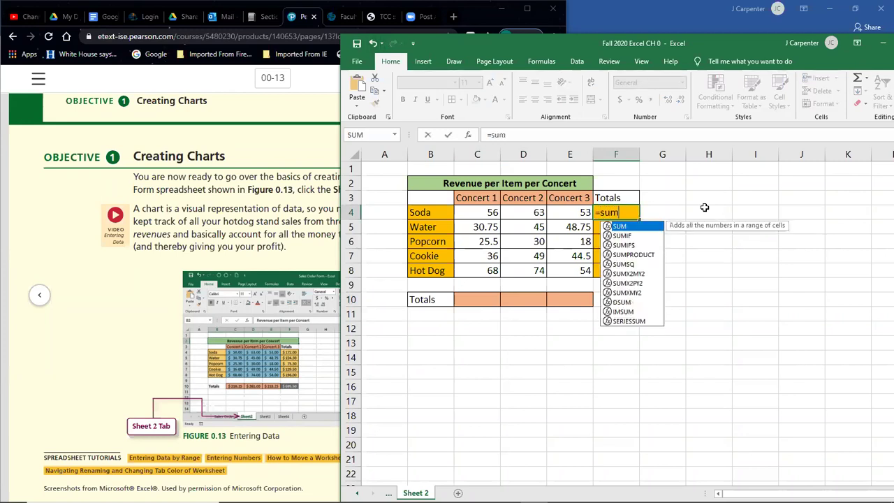
text(()
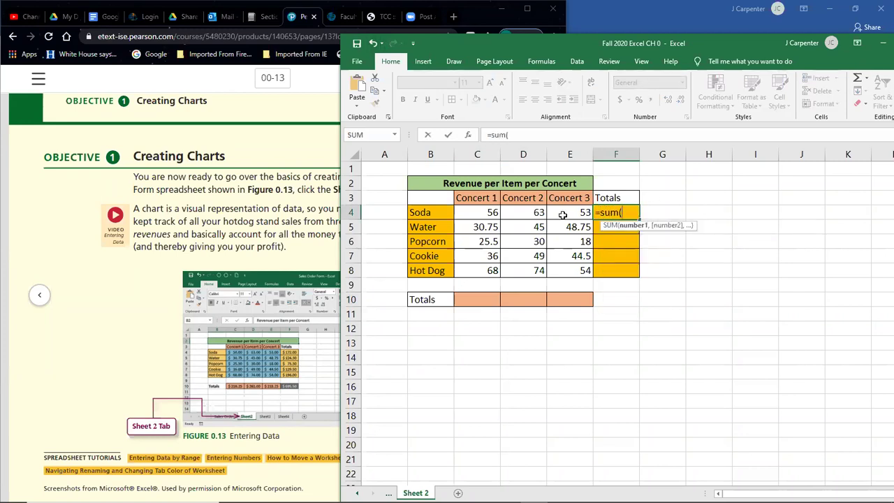
click(482, 210)
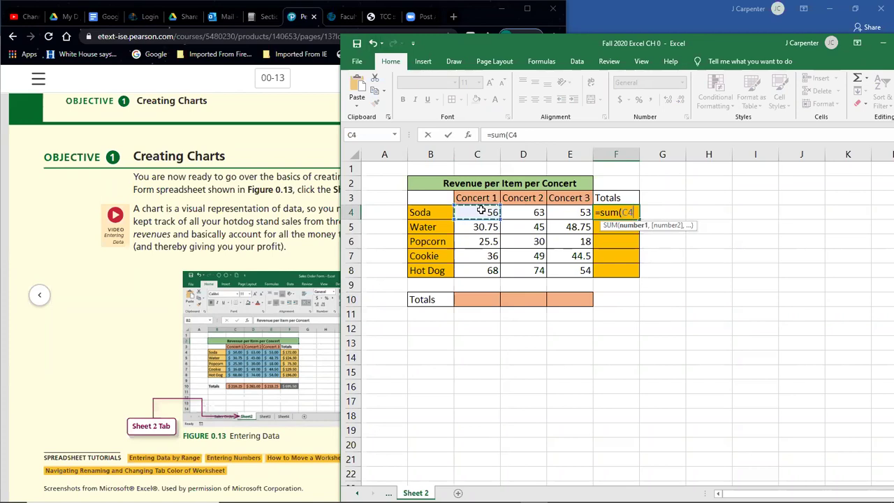
drag(482, 210, 564, 217)
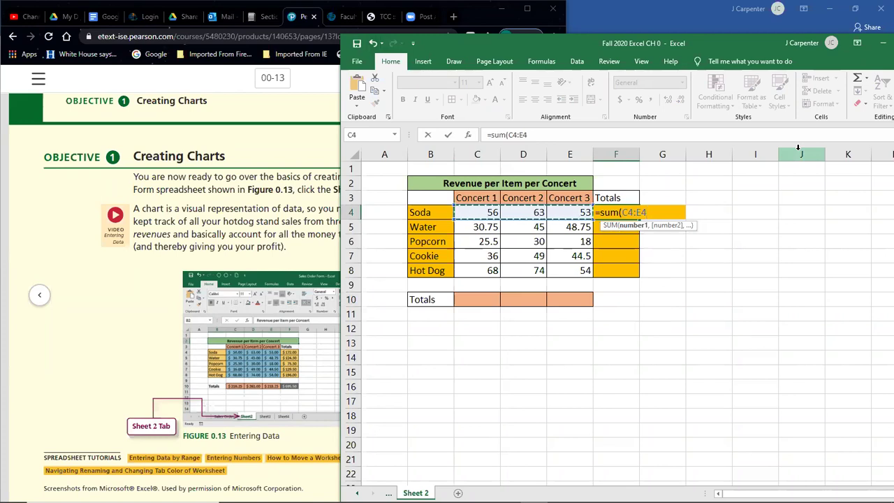
key(Return)
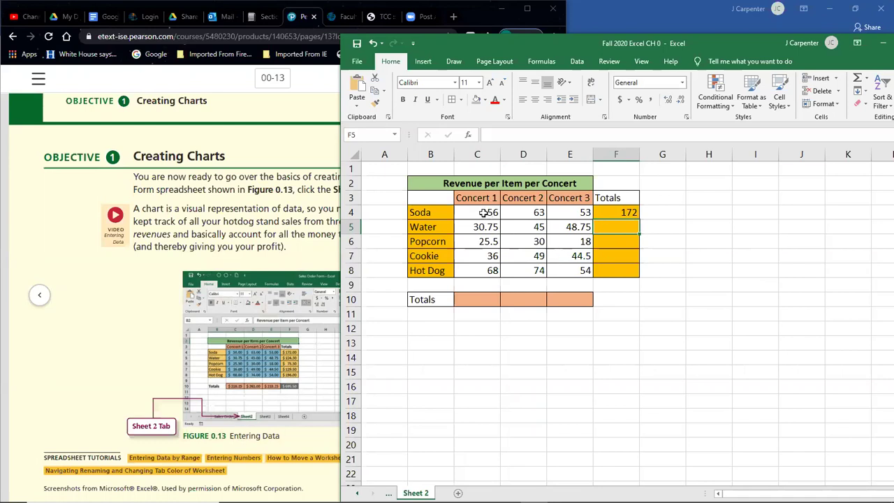
Undo the Soda total formula in F4
drag(484, 213, 565, 272)
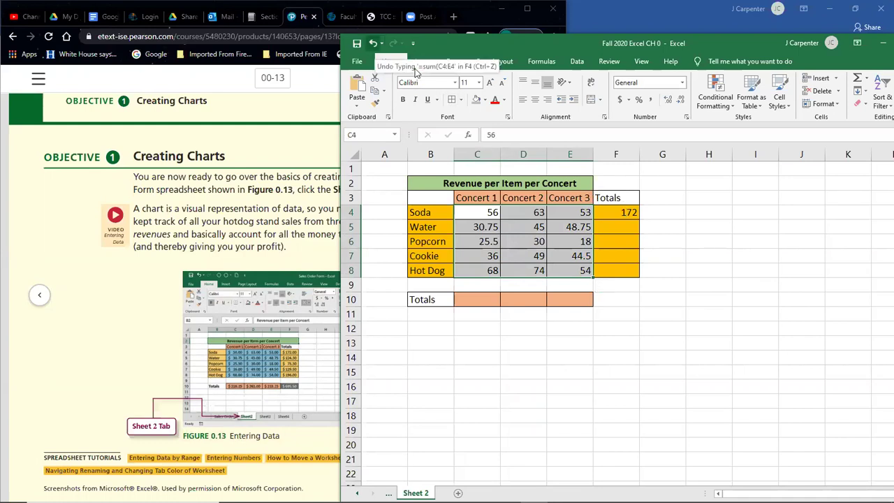
key(ctrl+z)
click(786, 258)
Apply the Accounting dollar format to the concert revenue figures in C4:E8
click(622, 214)
click(488, 212)
mouse_move(488, 211)
mouse_down()
mouse_move(575, 259)
mouse_move(581, 271)
mouse_up()
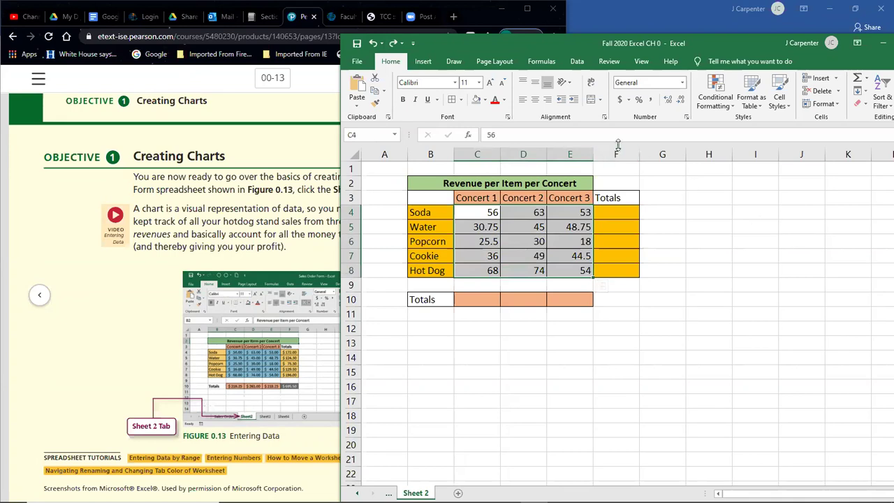
click(620, 101)
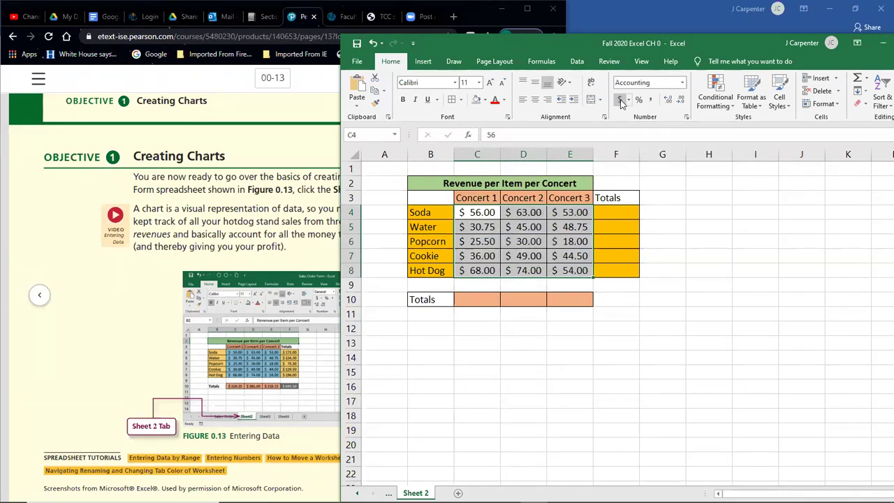
Total the Soda revenue across the three concerts in F4 with the formula =SUM(C4:E4)
click(615, 211)
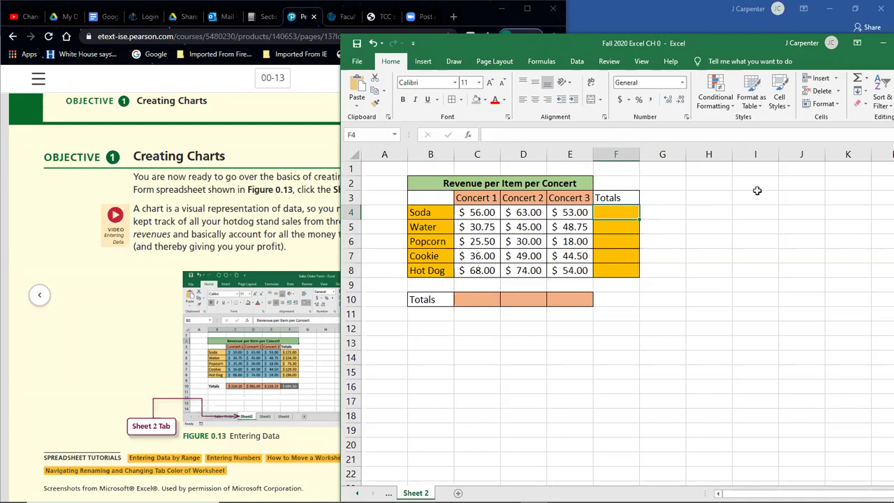
text(=sum()
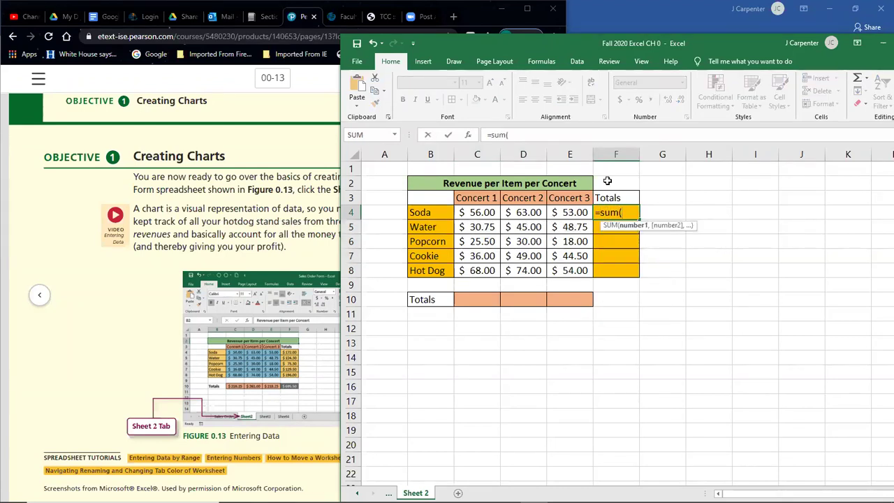
text(C4)
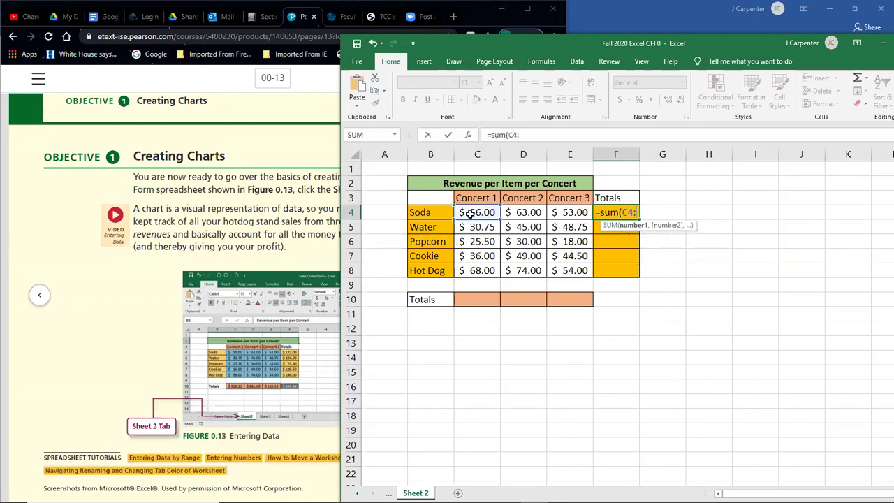
text(:E)
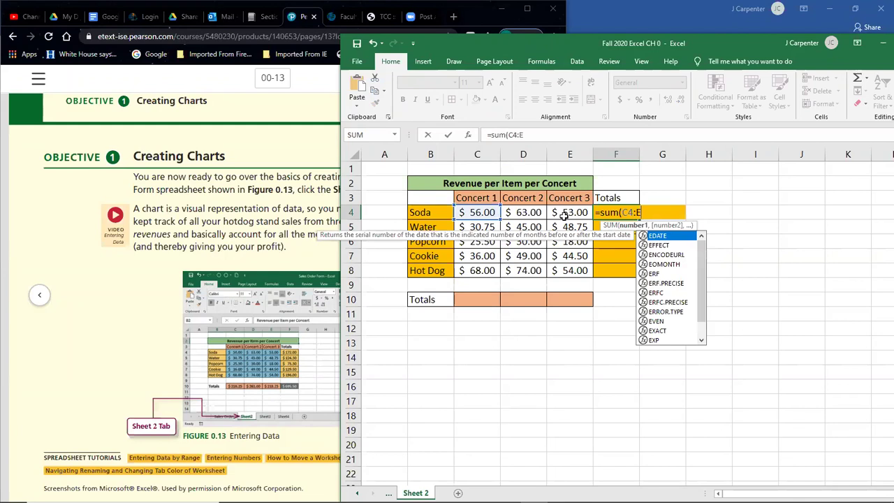
text(4))
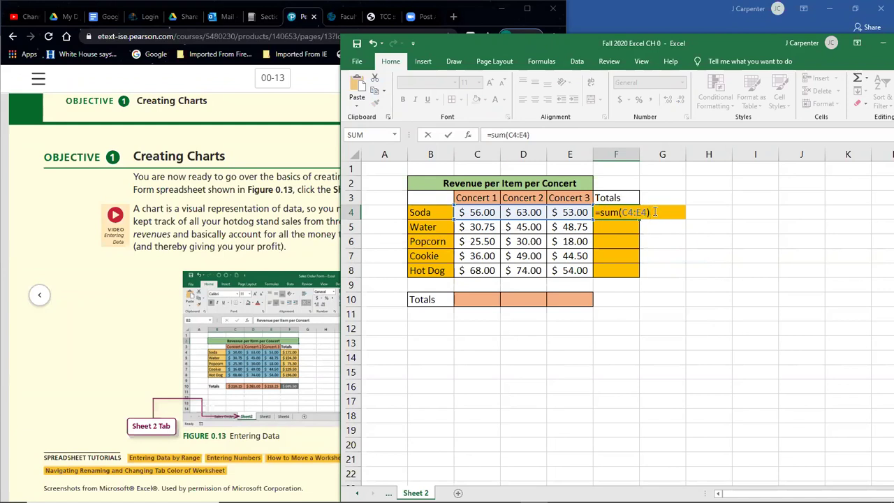
key(Return)
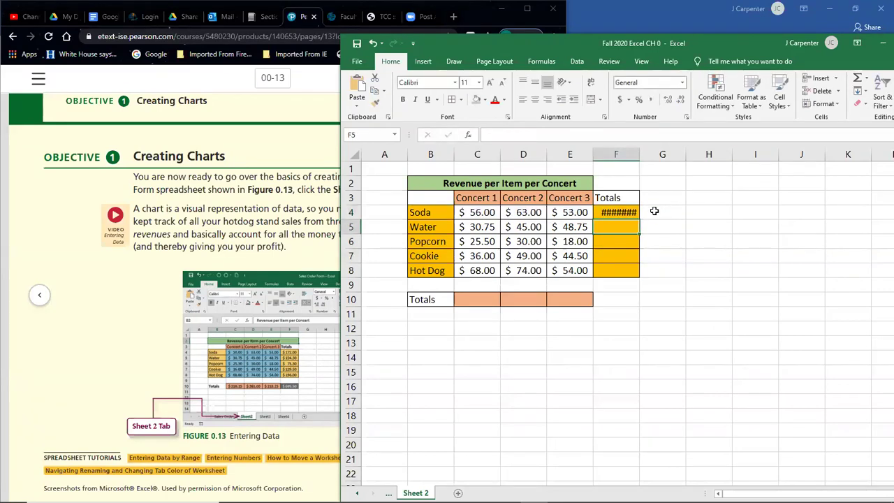
Widen column F enough to display the Soda total in full
click(623, 211)
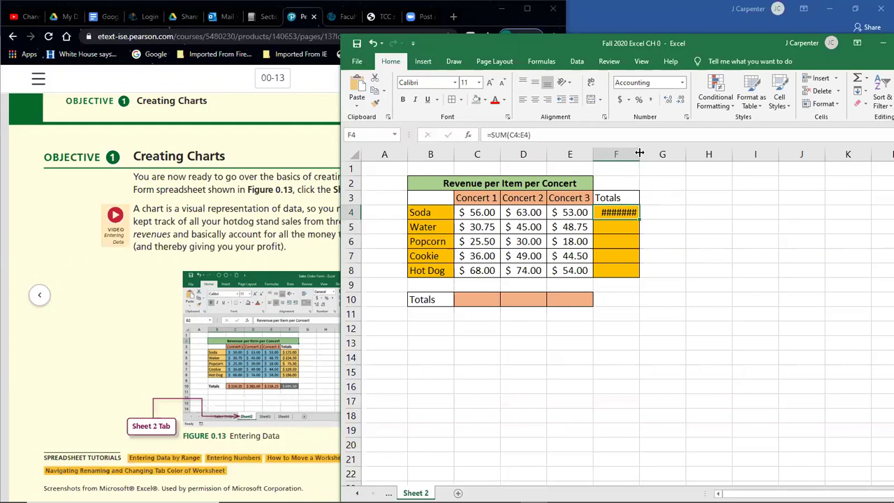
drag(639, 152, 639, 152)
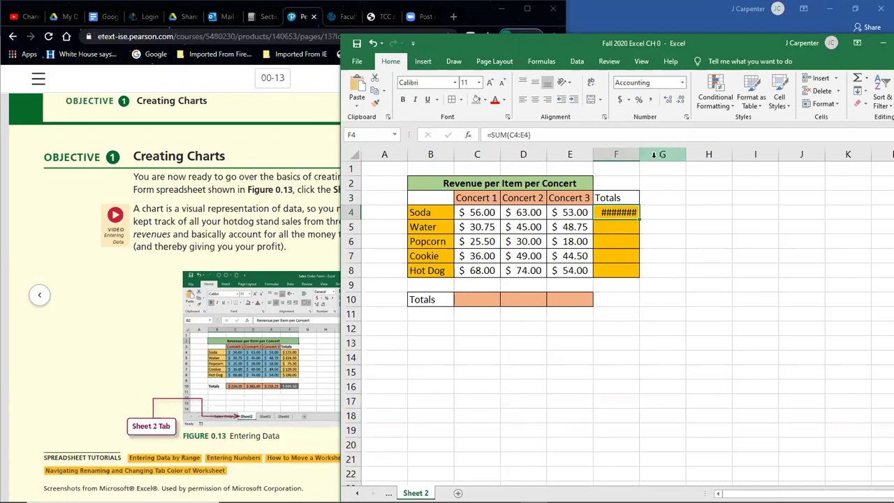
drag(638, 154, 657, 151)
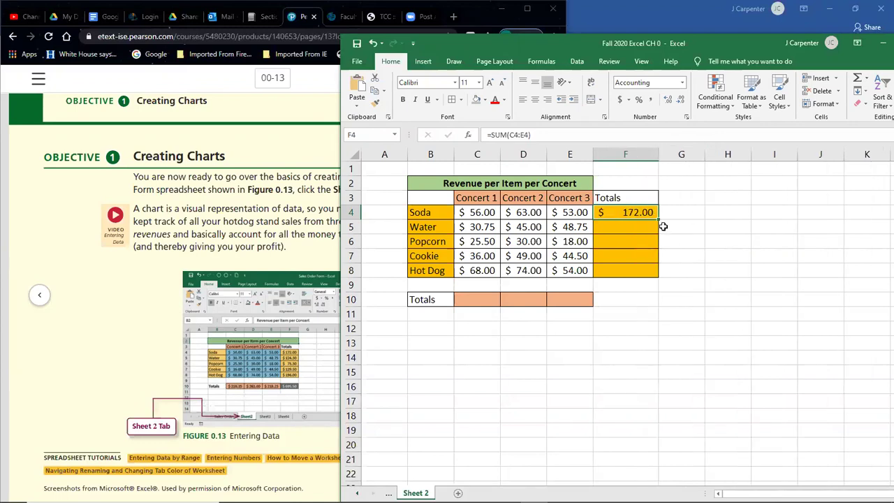
Fill the Soda total formula from F4 down to F8 to total Water, Popcorn, Cookie and Hot Dog
click(621, 231)
click(614, 242)
click(614, 256)
click(615, 274)
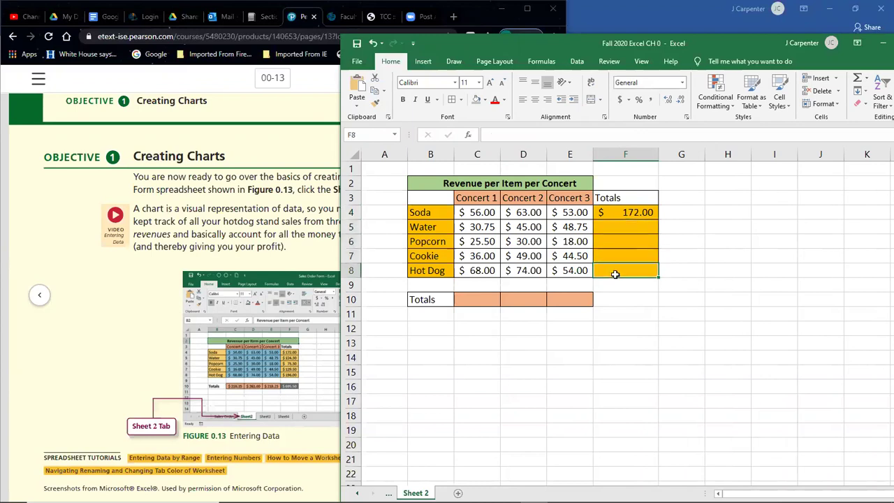
click(624, 212)
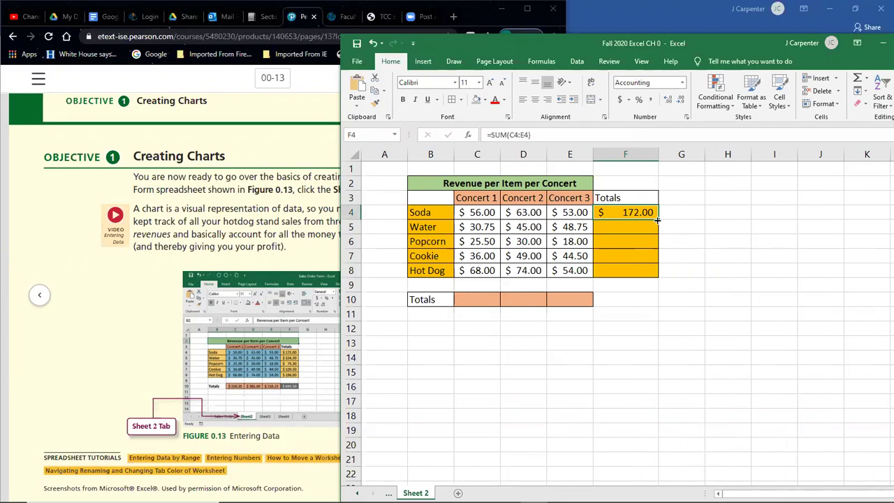
drag(658, 220, 658, 278)
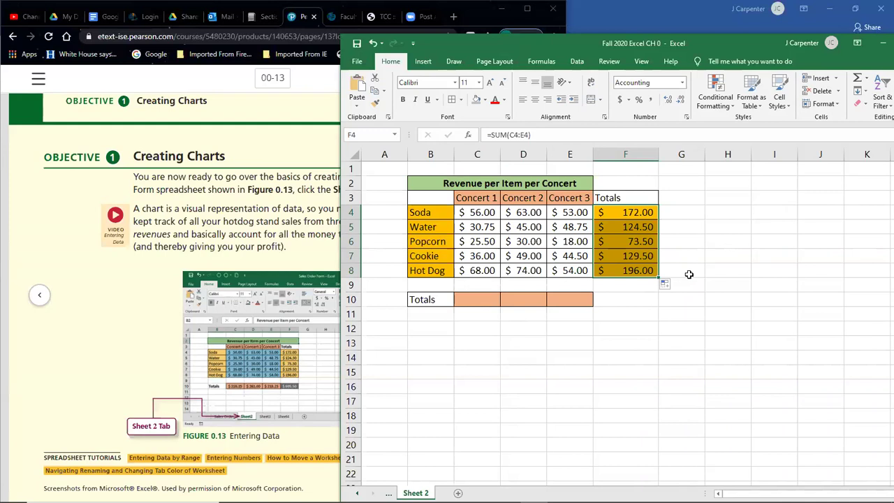
click(625, 212)
double_click(625, 211)
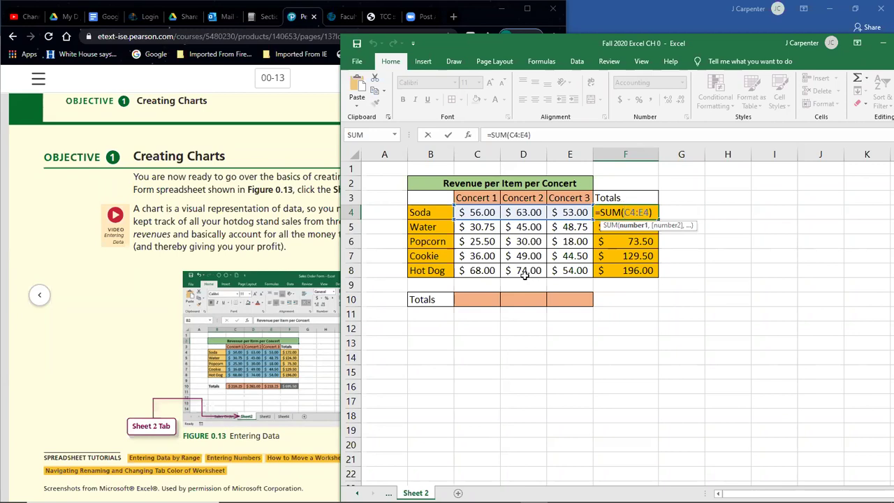
click(634, 301)
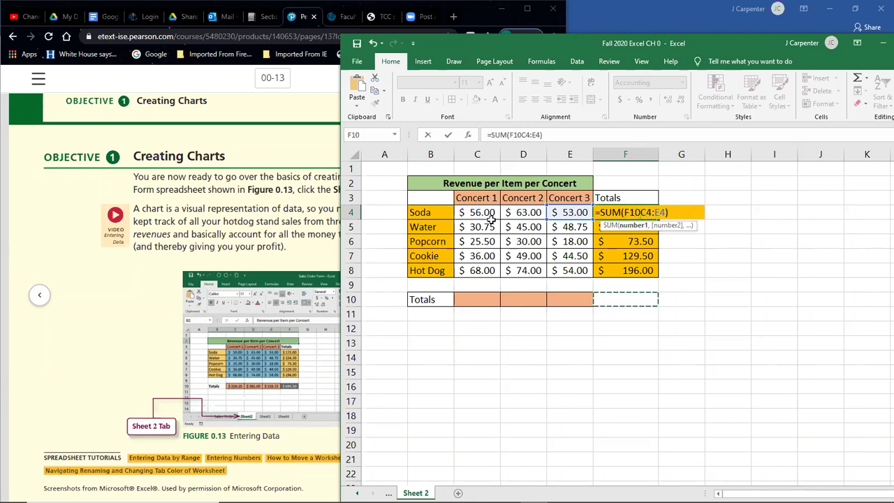
click(461, 212)
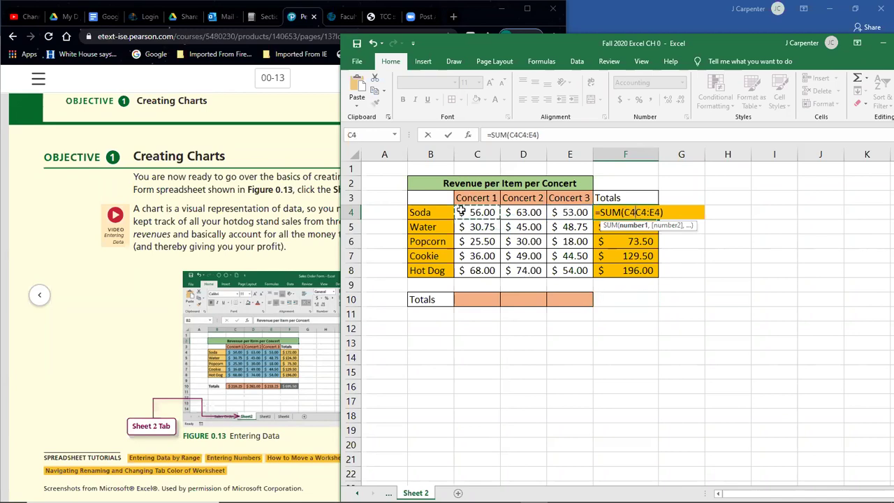
click(774, 270)
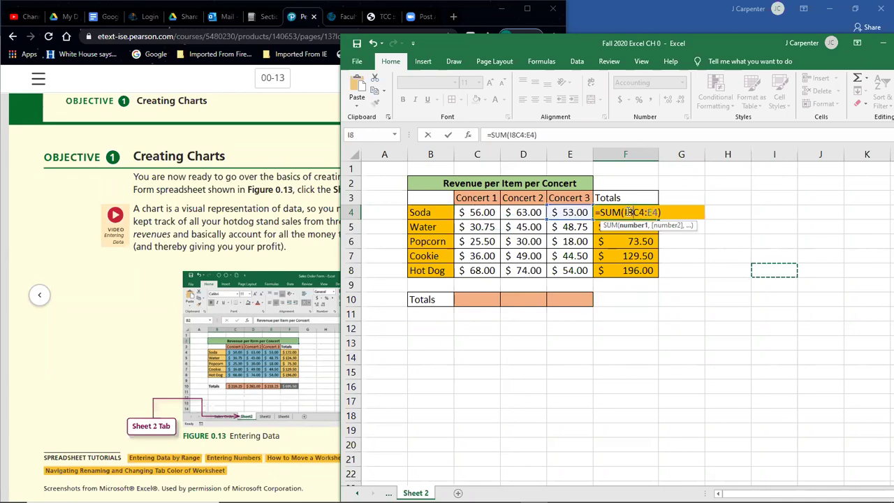
click(478, 358)
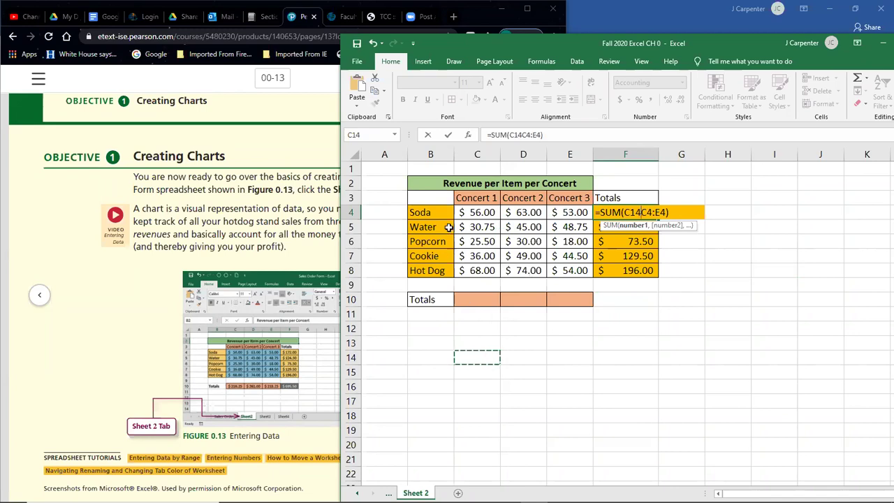
key(Return)
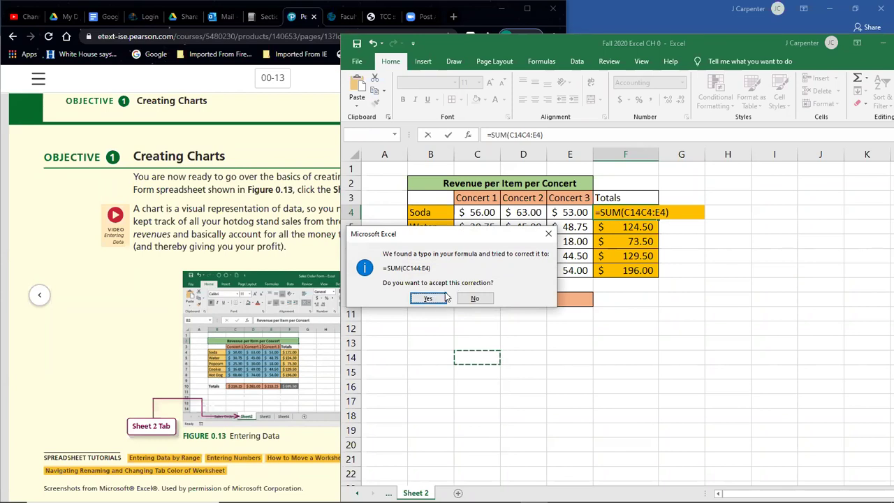
click(429, 298)
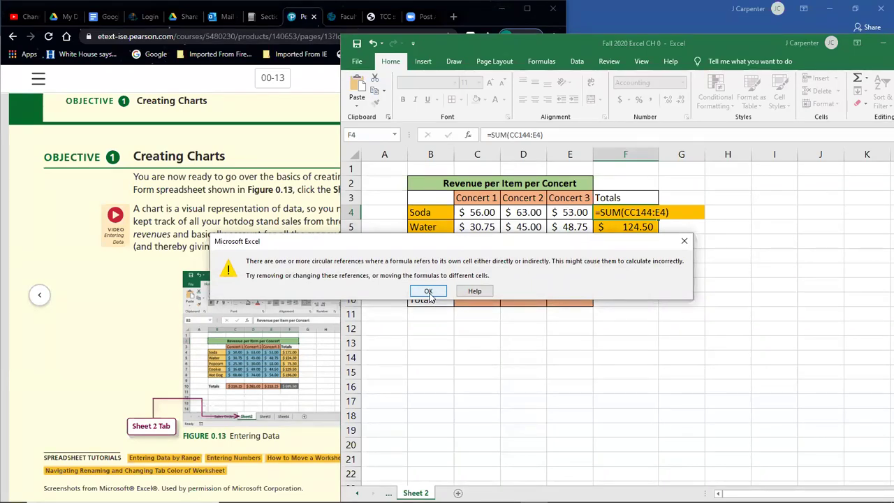
click(428, 292)
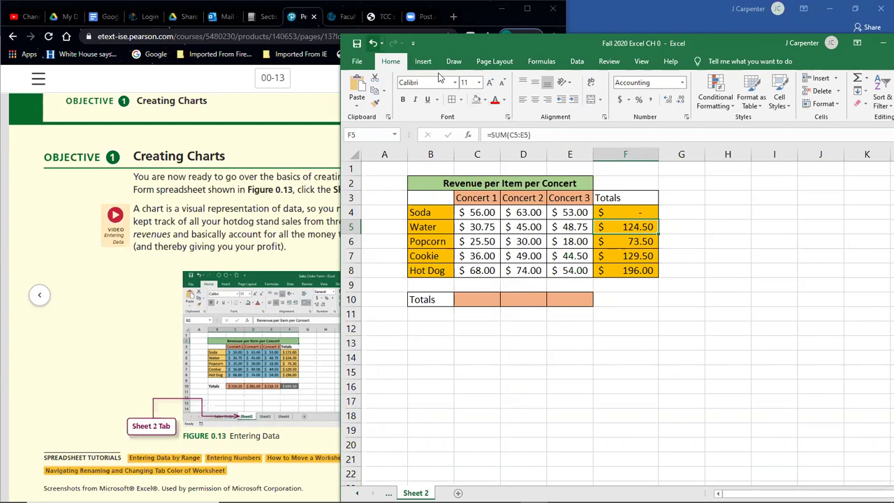
key(ctrl+z)
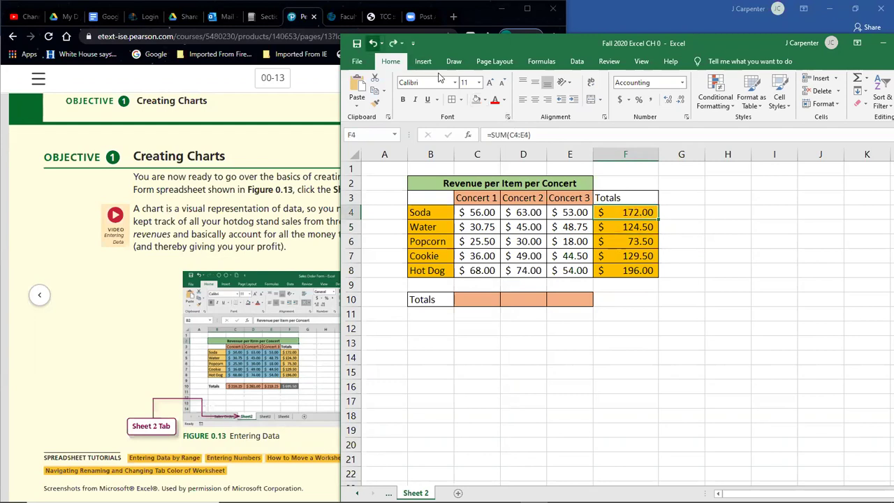
click(730, 346)
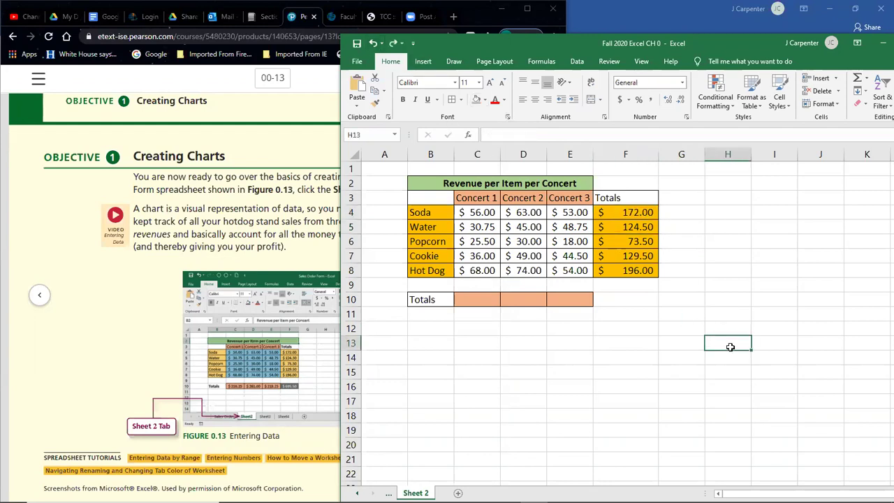
Fill the grand total cell F10 with the grey colour
click(617, 302)
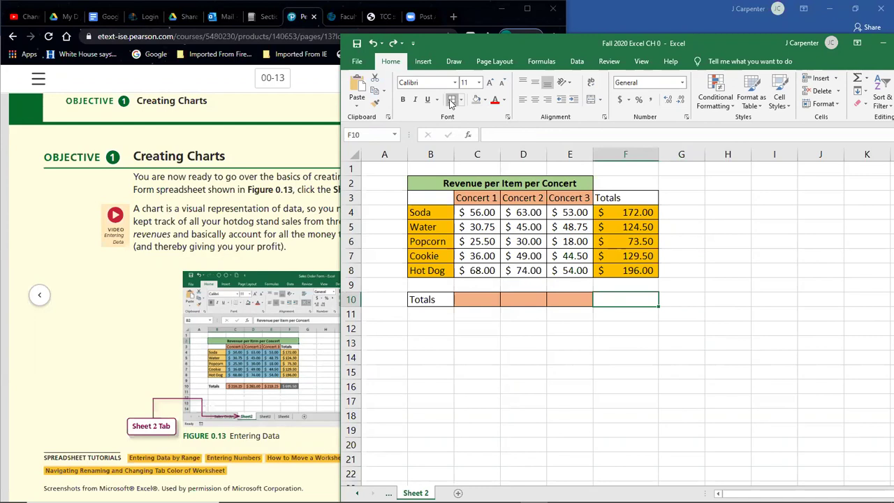
click(476, 99)
click(557, 400)
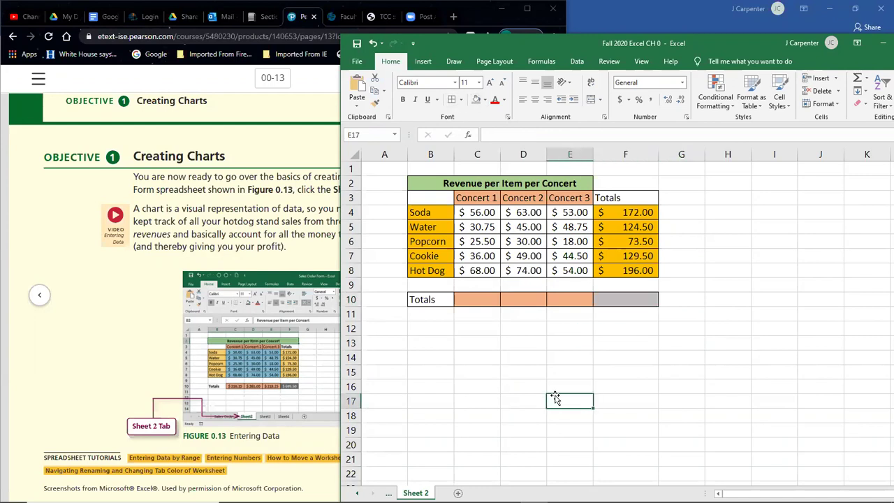
Examine the totals cells C10:F10, the Soda row C4:E4 and its total formula, and the Concert 1 column C4:C8
drag(464, 302, 637, 299)
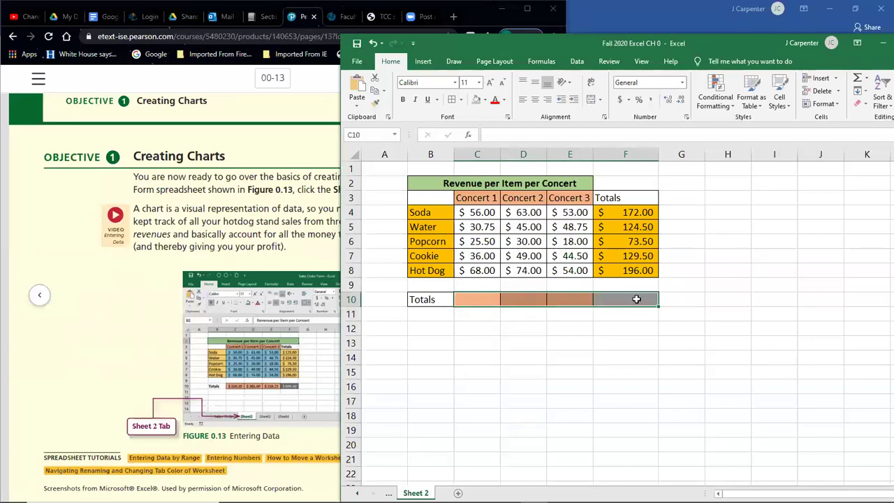
click(543, 419)
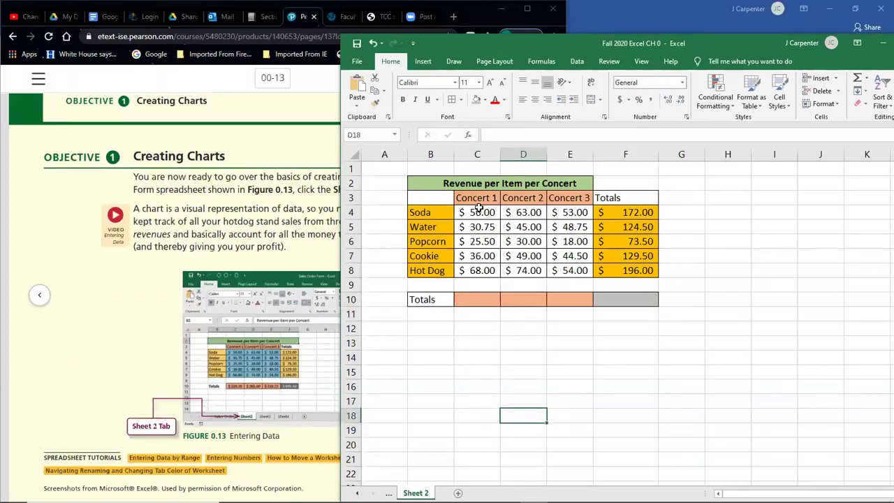
drag(475, 210, 568, 214)
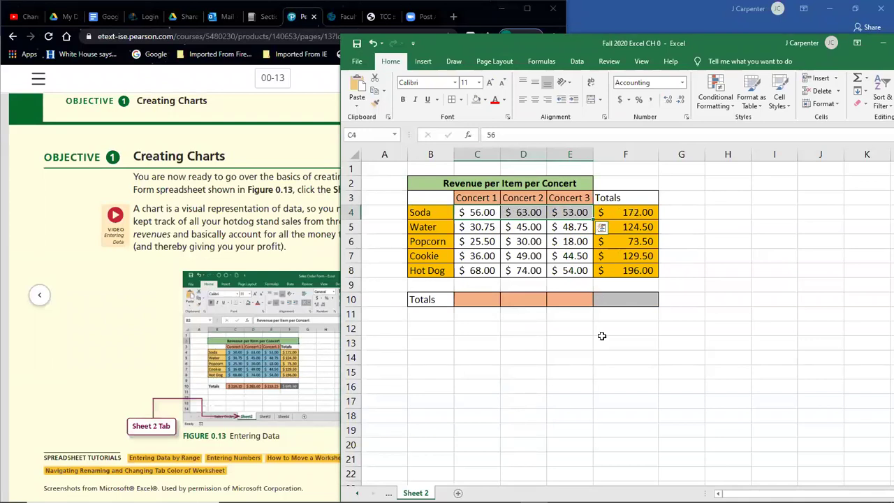
click(569, 357)
drag(481, 213, 482, 270)
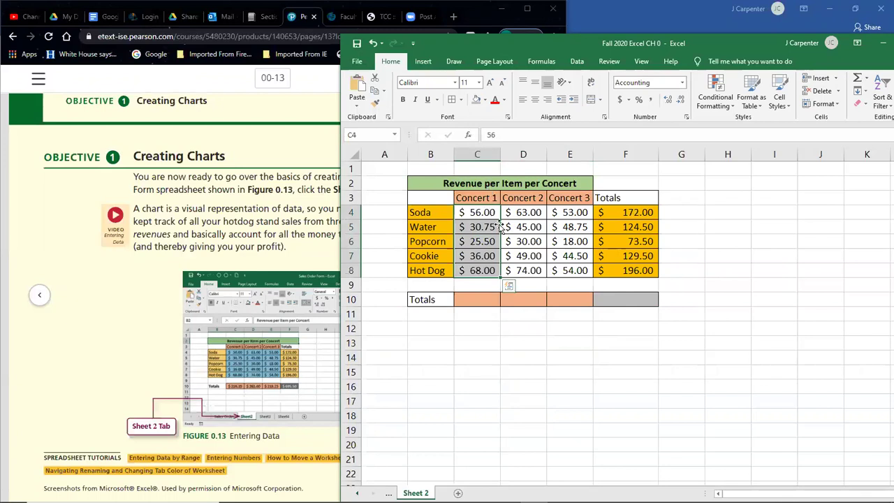
click(674, 369)
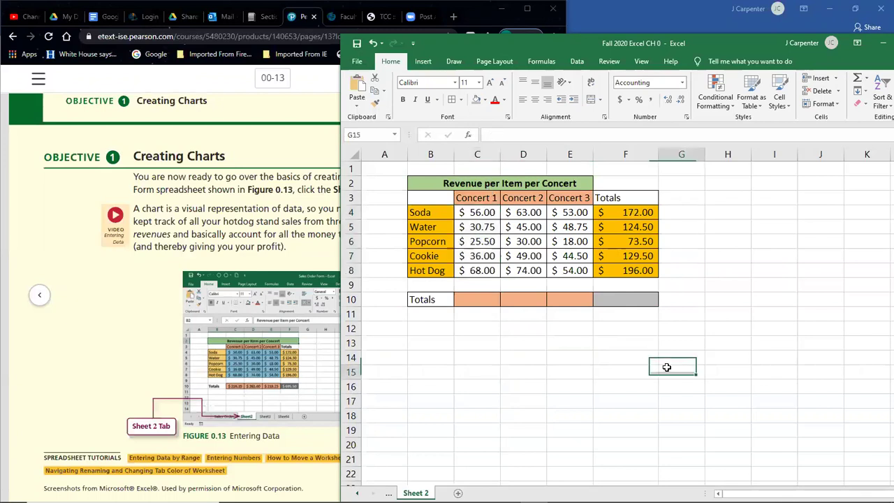
click(624, 217)
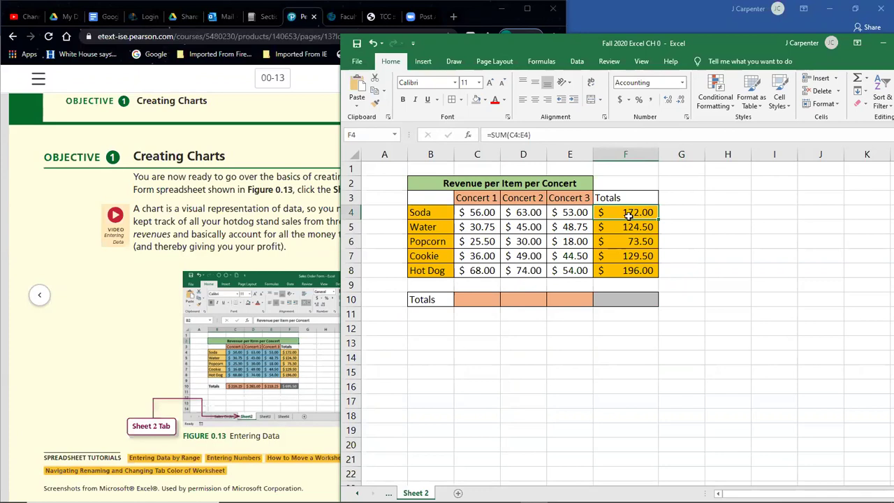
drag(567, 214, 479, 212)
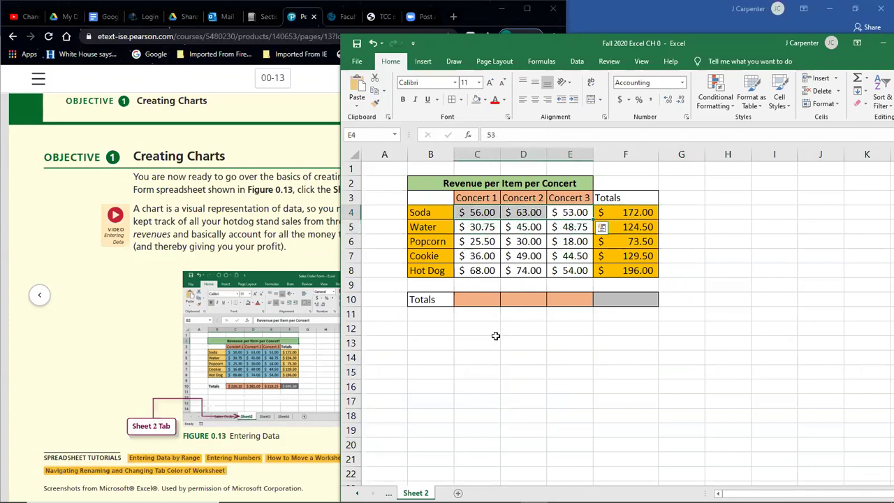
click(495, 369)
Total Concert 1 in C10 with =SUM(C4:C8) and widen columns C, D and E enough to display the totals in full
click(473, 302)
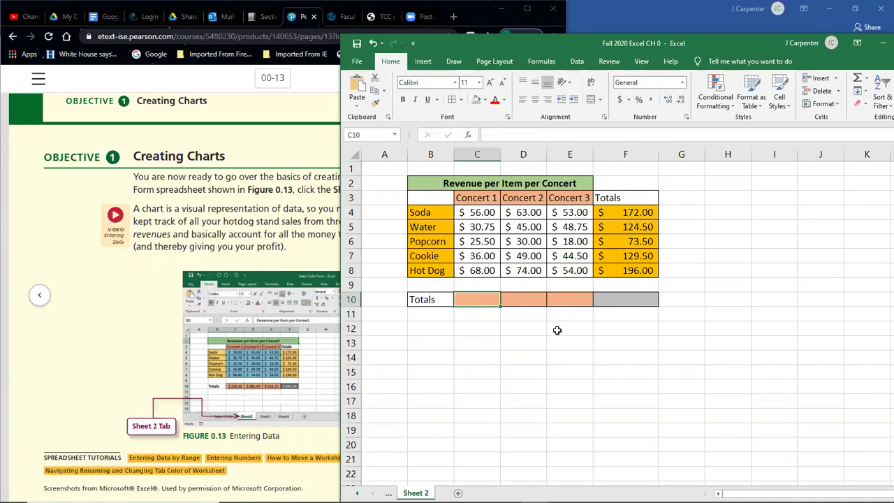
text(=sum)
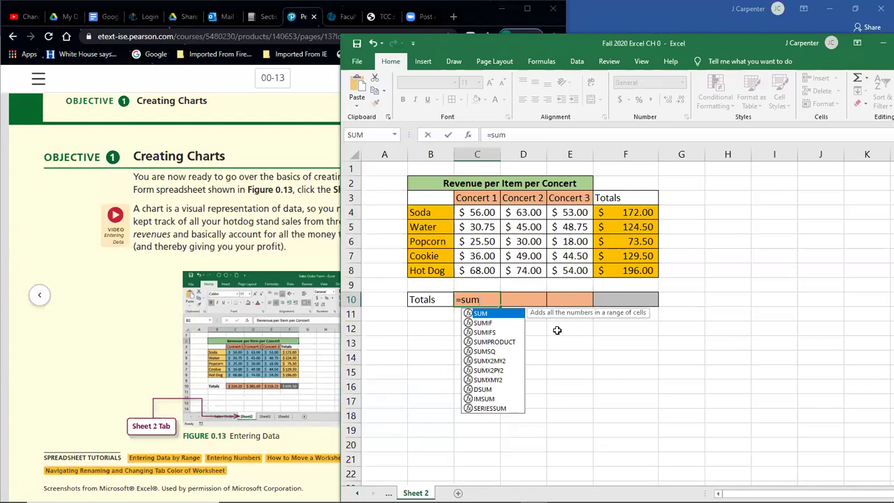
text(()
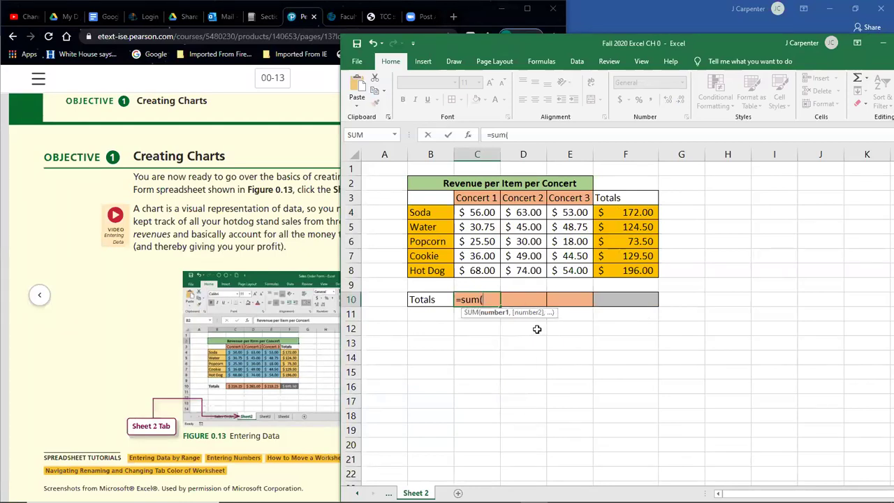
click(475, 211)
drag(475, 211, 478, 267)
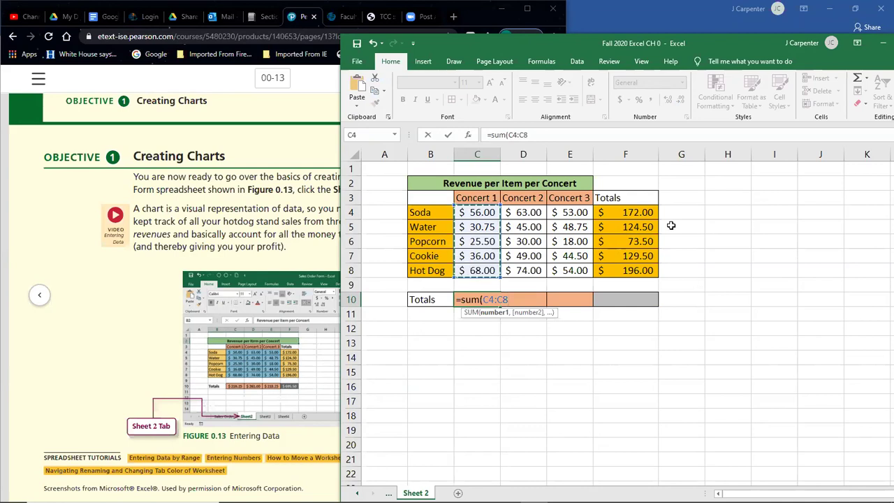
key(Return)
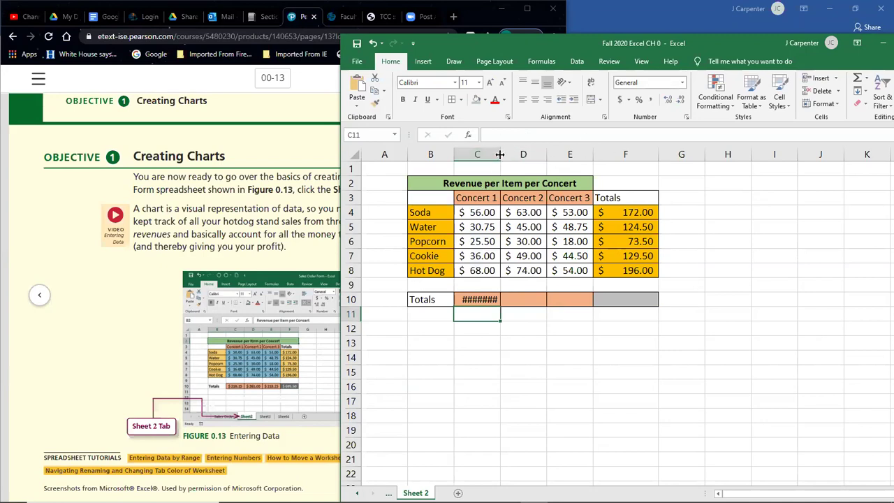
drag(500, 154, 632, 153)
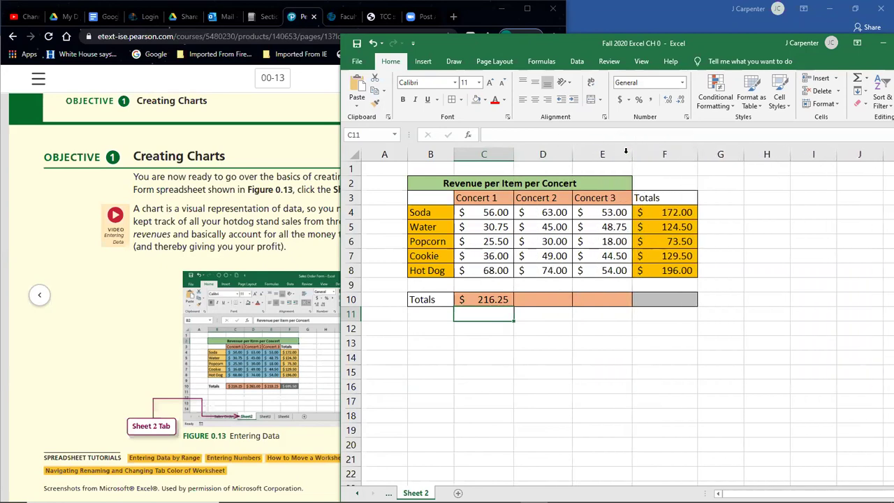
click(507, 390)
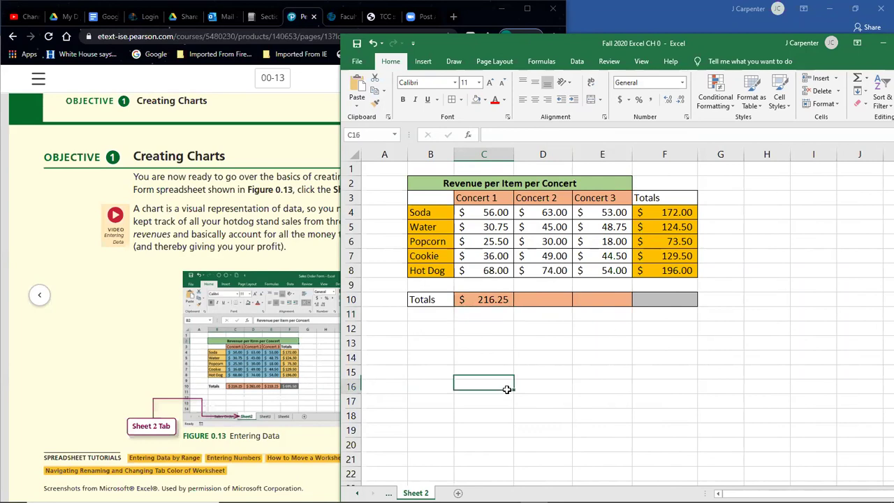
Fill the Concert 1 total formula from C10 across to F10 to total Concert 2, Concert 3 and the Totals column
click(488, 300)
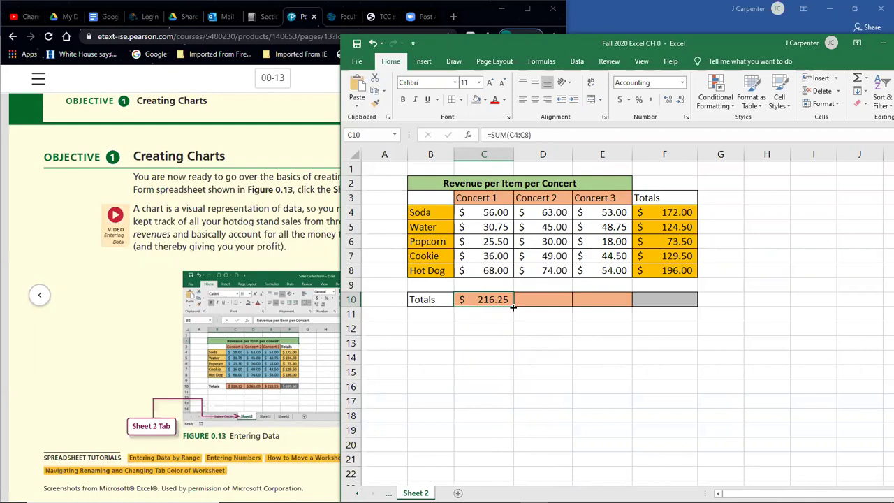
drag(513, 307, 693, 304)
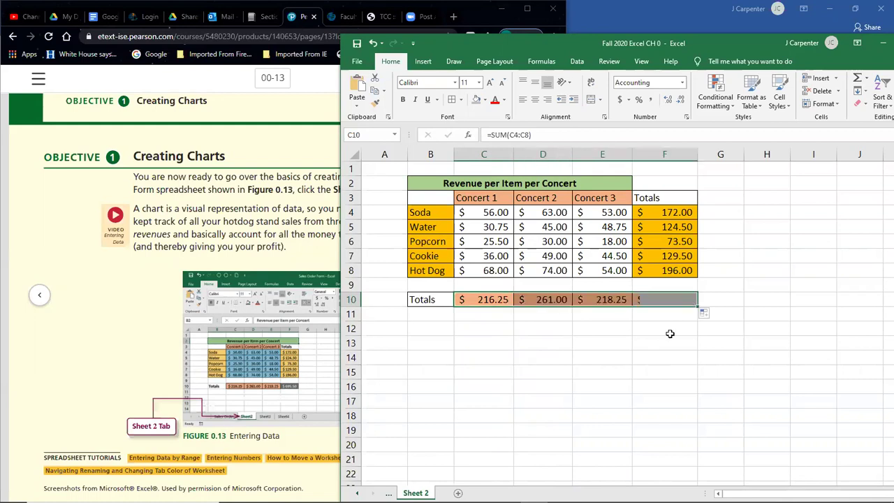
click(631, 359)
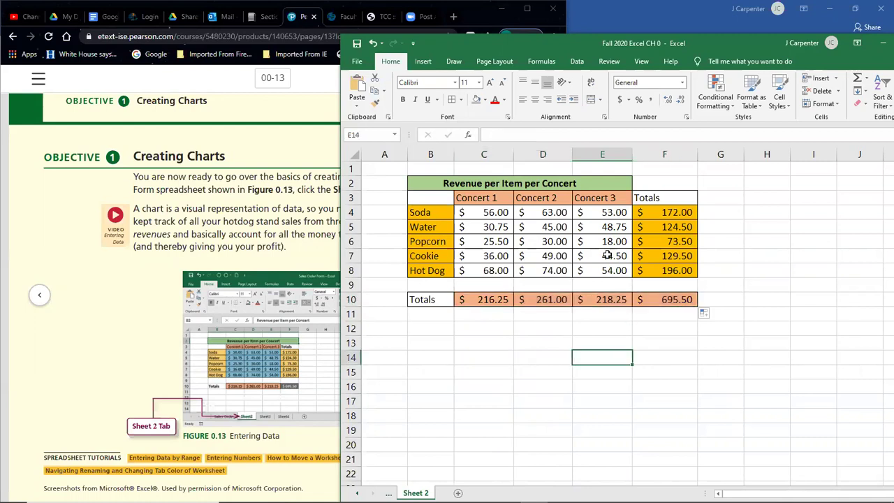
click(670, 299)
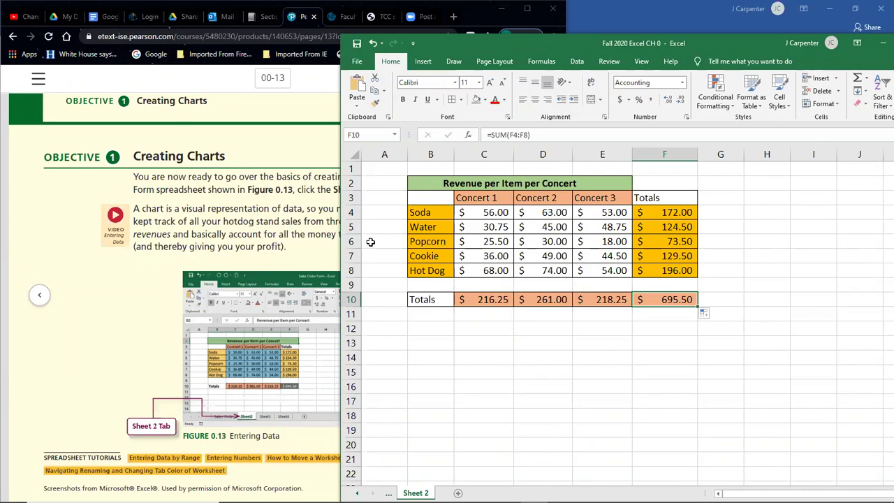
Fill cell F2 above the Totals heading with the same green as the table title
click(433, 185)
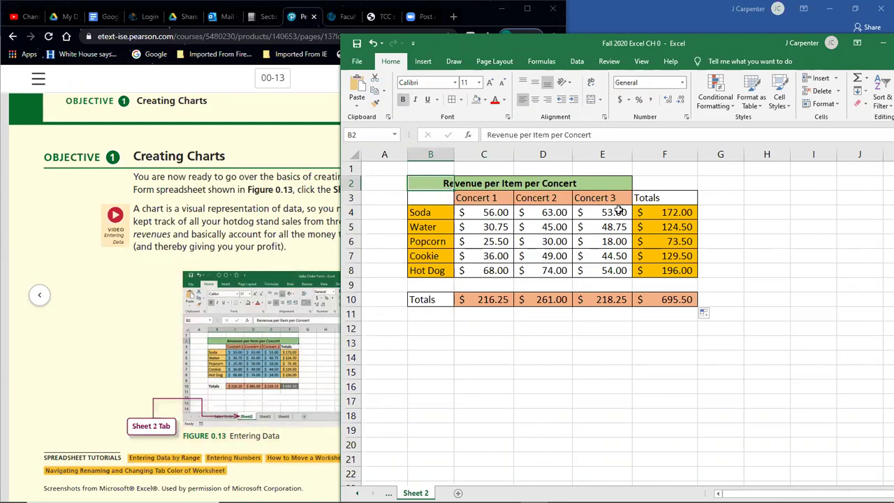
click(656, 185)
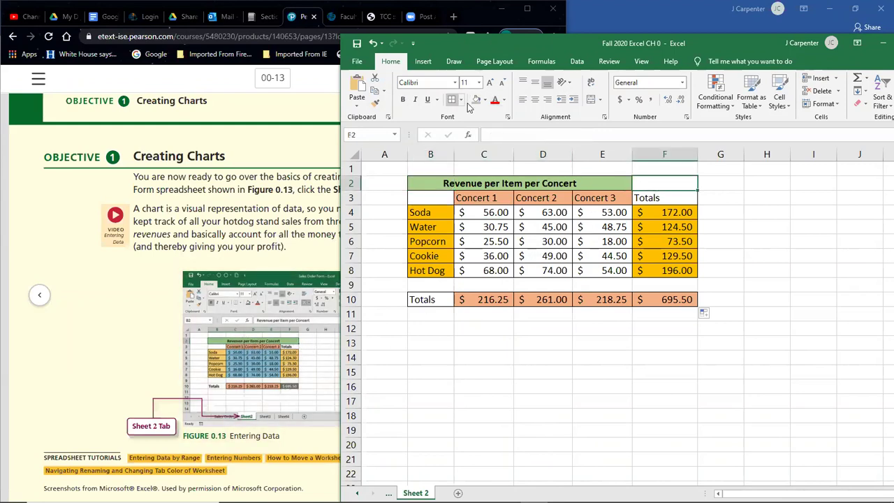
click(485, 100)
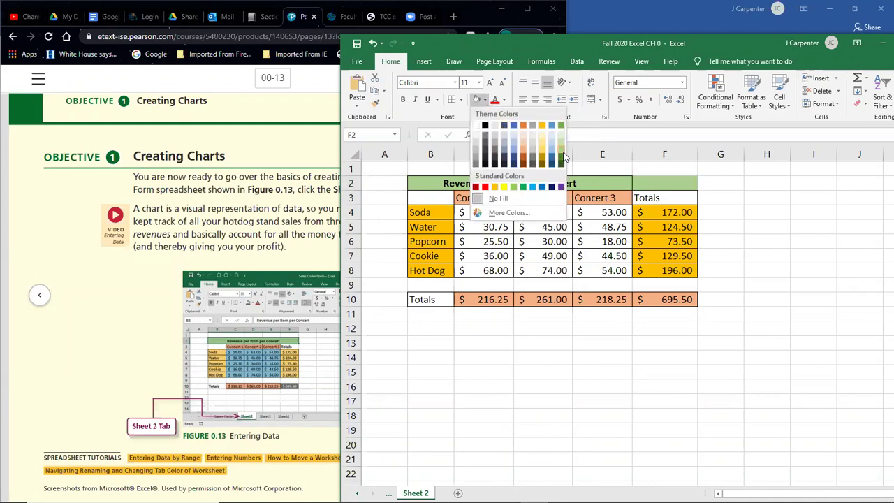
click(563, 158)
click(629, 186)
click(617, 212)
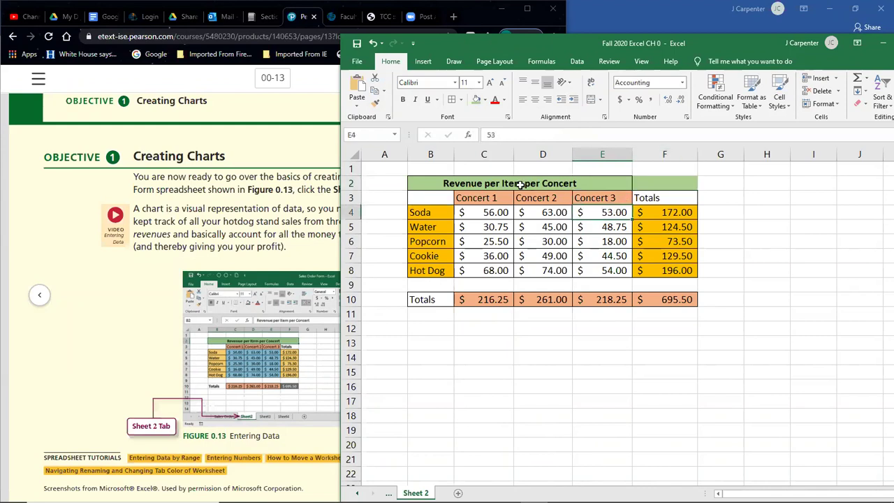
Apply All Borders to the table's title row B2:F2
click(431, 180)
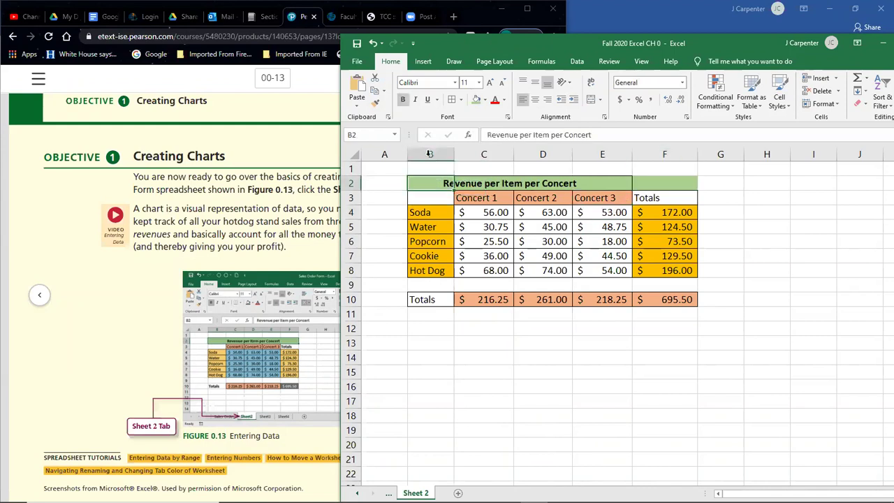
click(461, 100)
click(481, 196)
click(484, 227)
drag(431, 183, 676, 181)
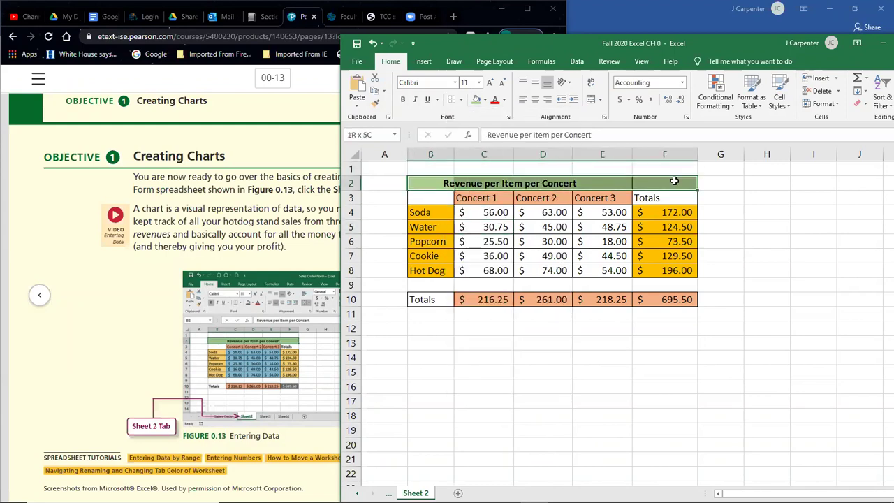
click(461, 101)
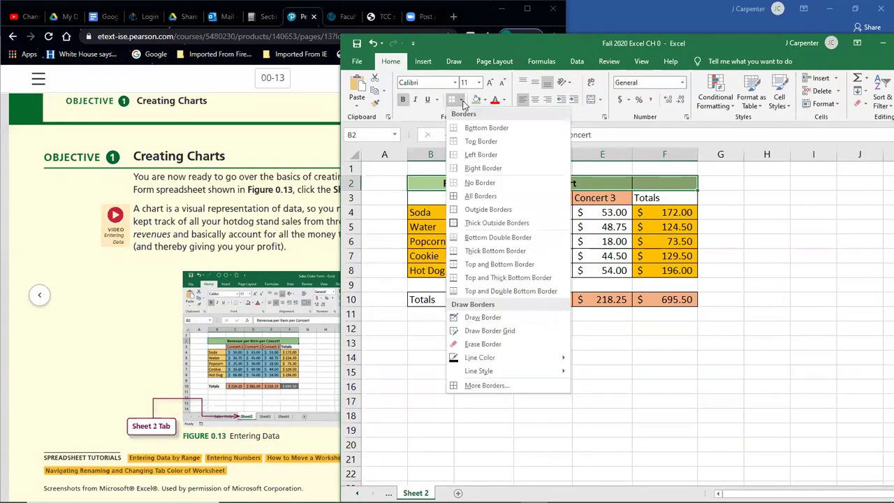
click(489, 196)
click(461, 100)
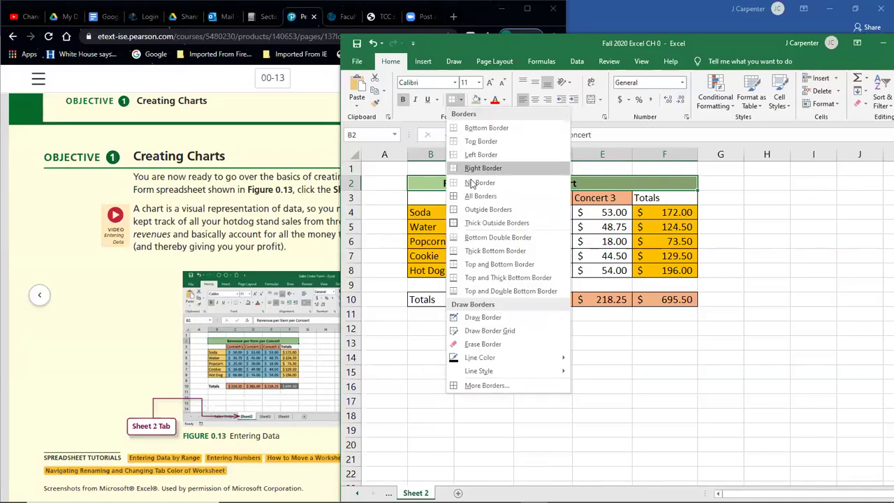
click(477, 194)
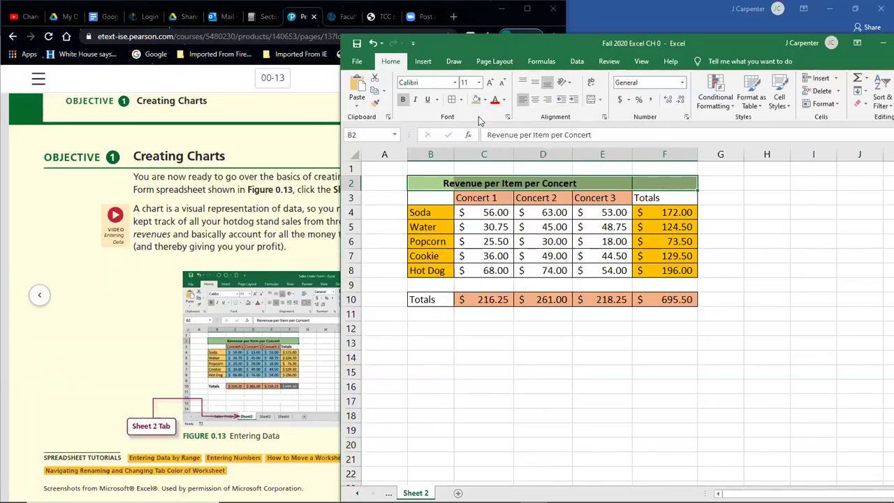
Increase the indent of the title in B2:F2 to shift it toward the middle of the table
click(573, 100)
click(573, 100)
click(572, 99)
click(572, 100)
click(602, 226)
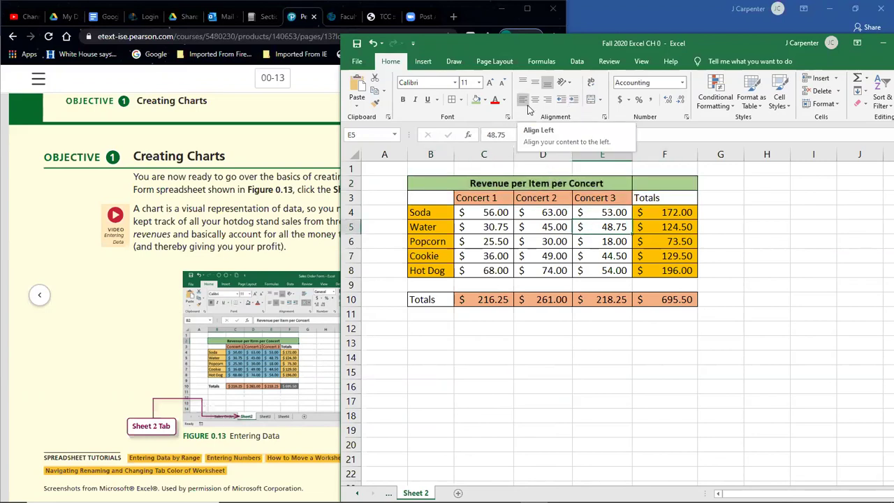
click(574, 102)
click(574, 101)
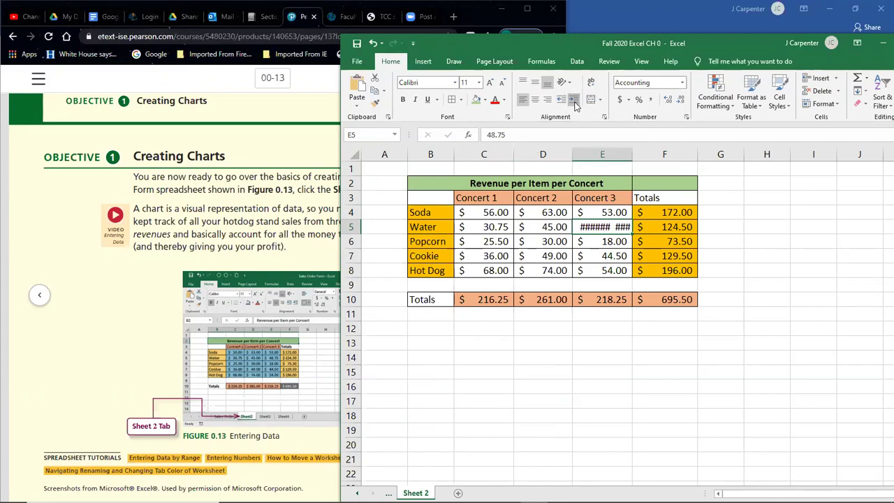
click(373, 44)
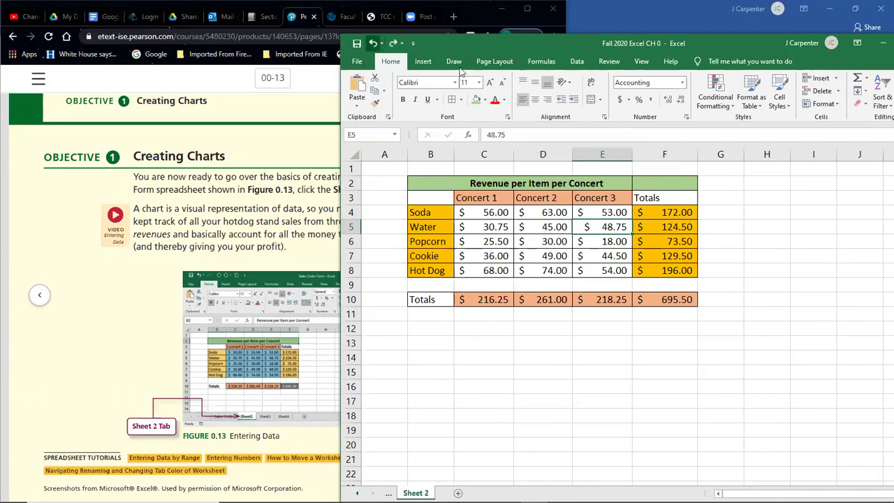
key(ctrl+z)
key(ctrl+z)
key(ctrl+z)
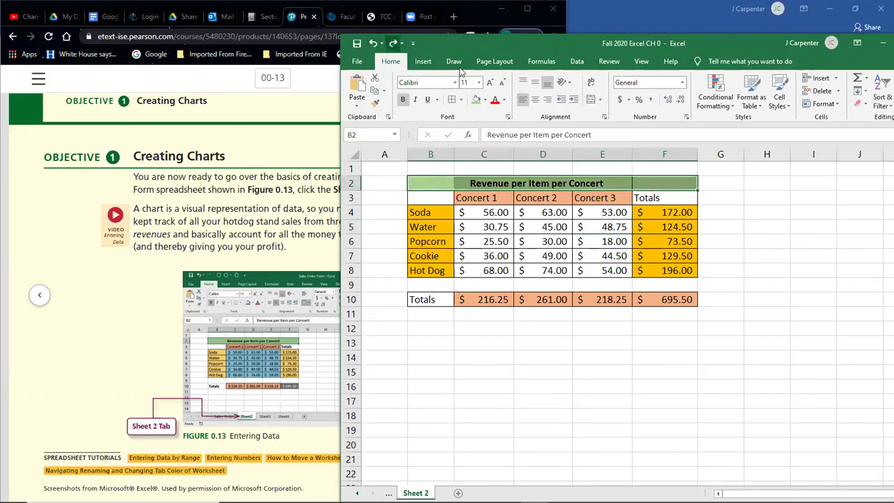
Indent the Revenue per Item per Concert title two more levels to move it closer to the table's centre
click(573, 101)
click(574, 100)
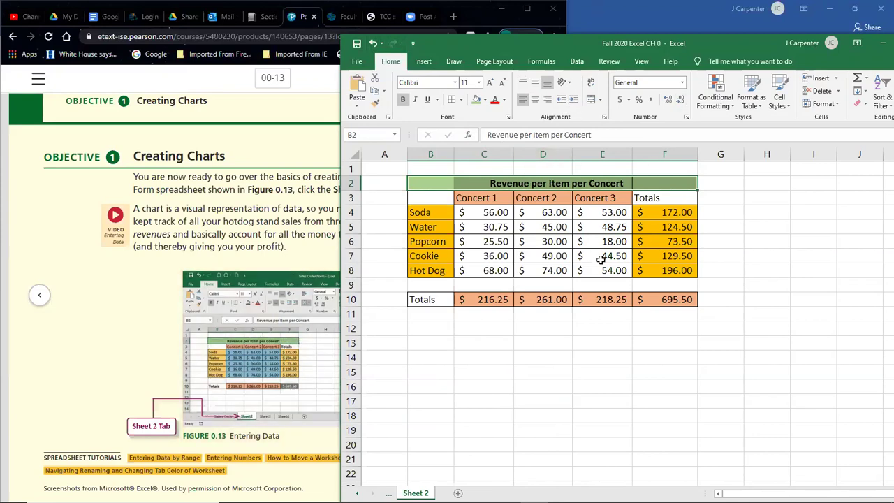
click(582, 341)
Switch to the textbook in the browser, turn to page 00-14 and compare its column chart instructions with the Sheet 2 data
click(347, 236)
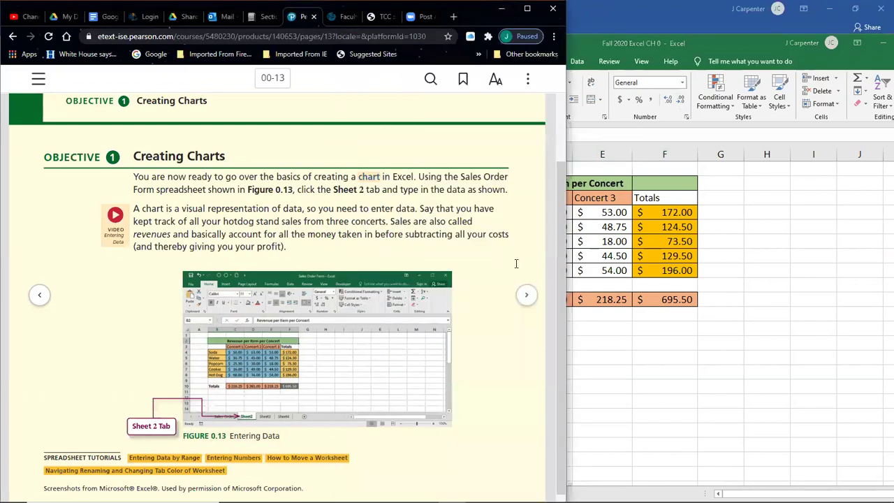
click(531, 298)
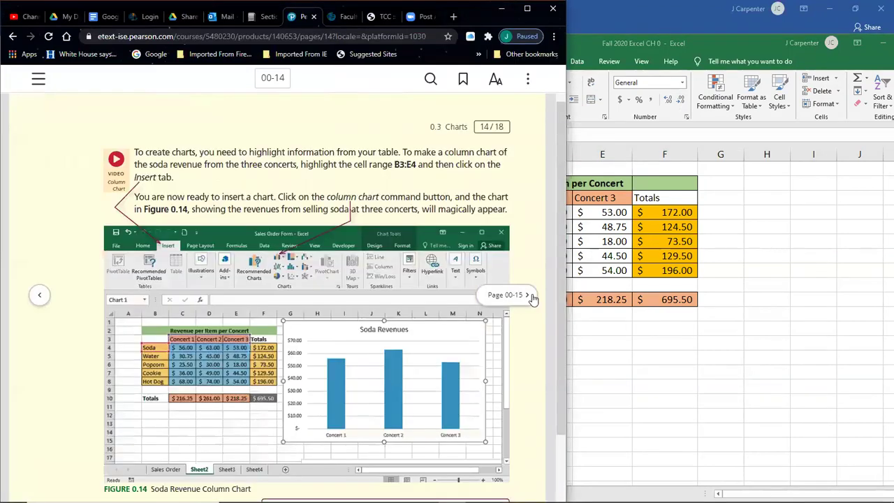
click(642, 269)
drag(497, 210, 652, 272)
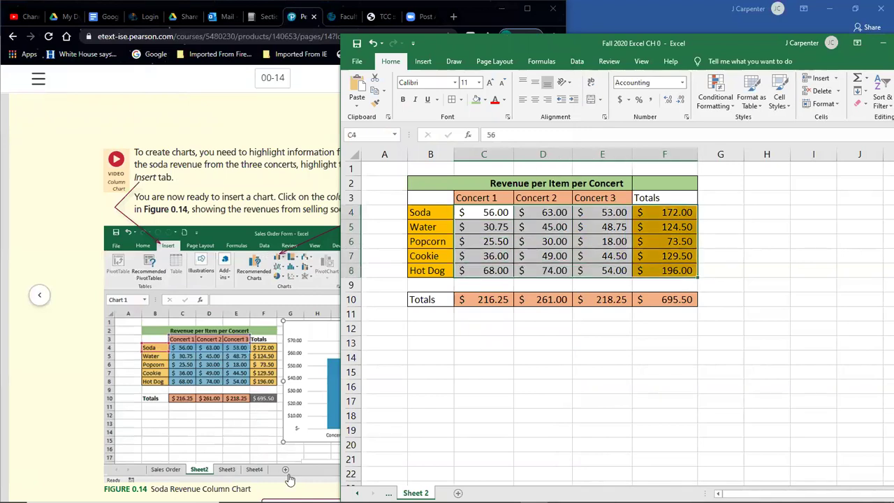
click(458, 428)
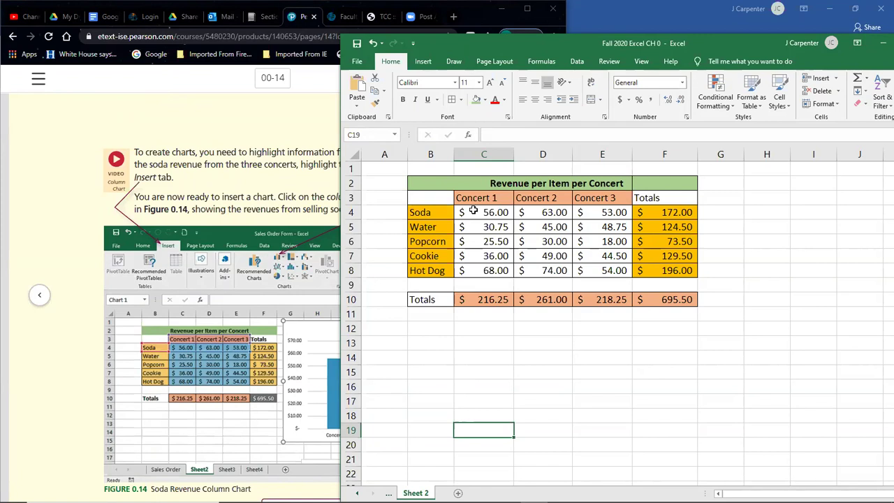
click(293, 149)
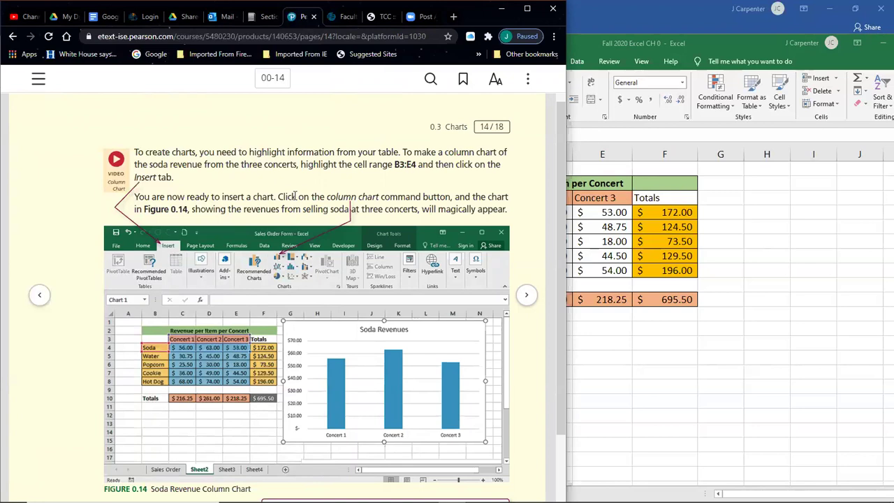
Switch to Excel, maximize its window and preview the recommended charts for the revenue figures in C4:E8 without inserting one
click(856, 42)
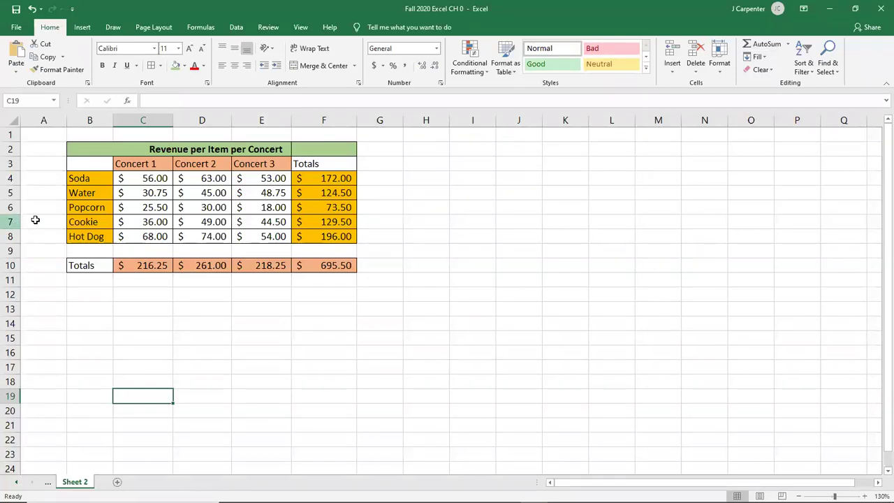
drag(130, 178, 264, 236)
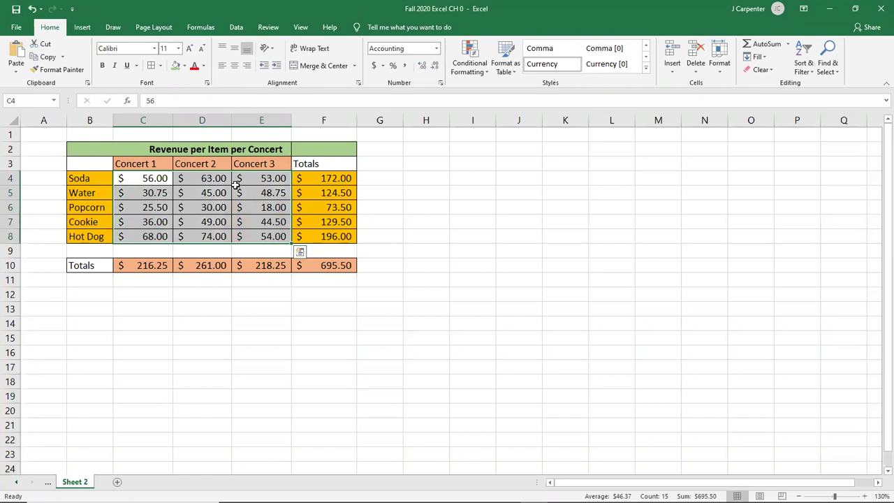
click(82, 27)
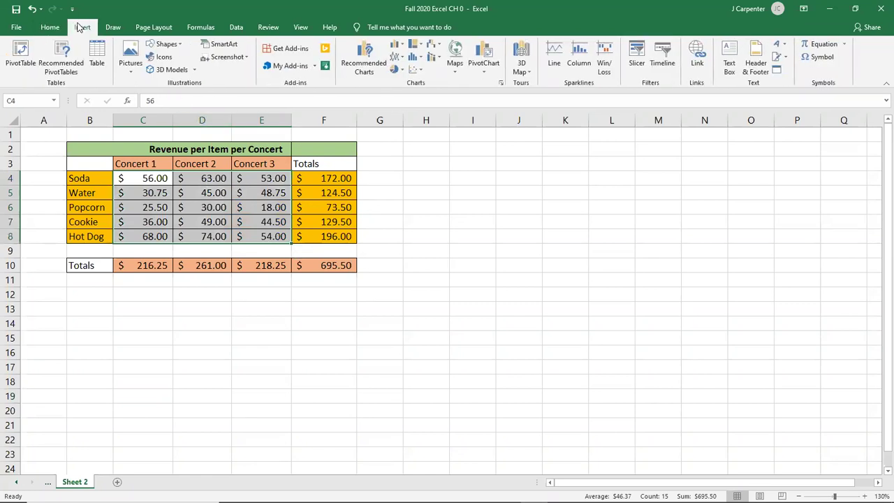
click(369, 69)
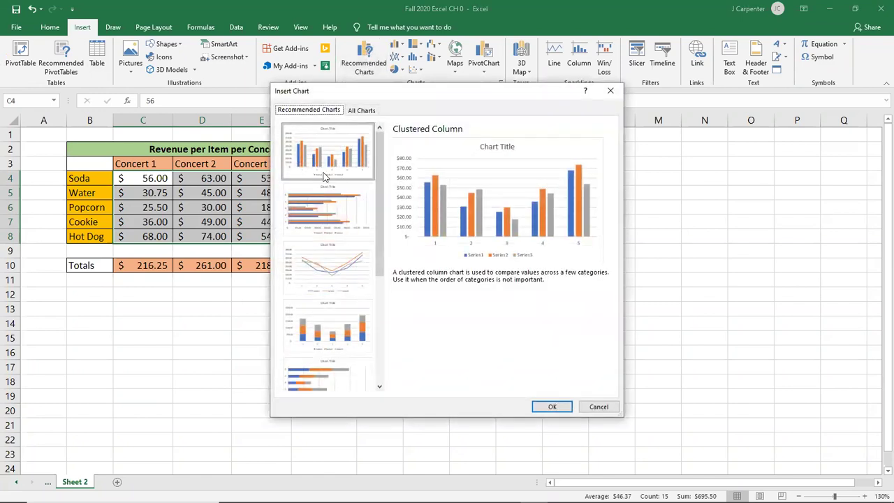
click(609, 94)
click(551, 222)
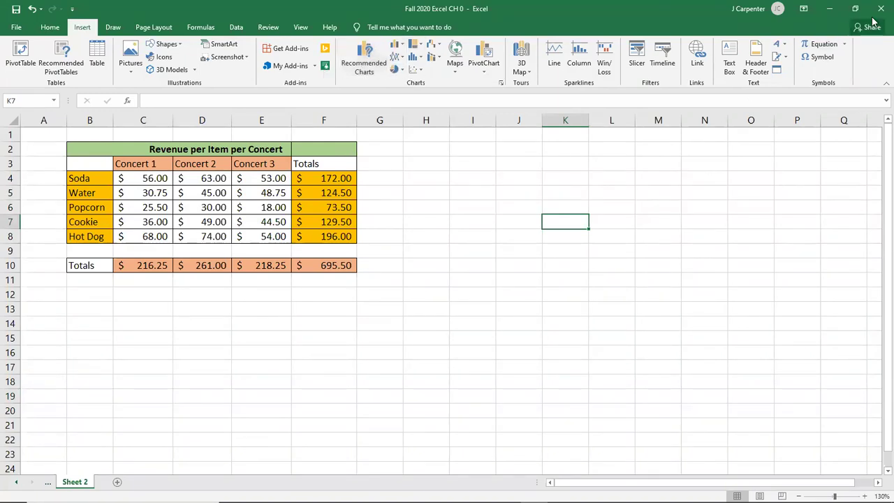
Restore the Excel window beside the textbook, reduce the sheet zoom to 115%, and highlight the textbook's instruction about cell range B3:E4
double_click(605, 11)
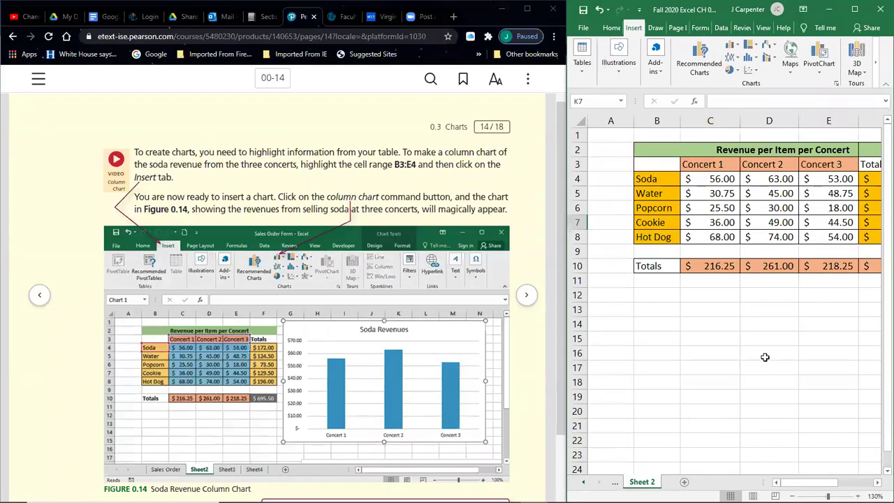
scroll(765, 357, down, 1)
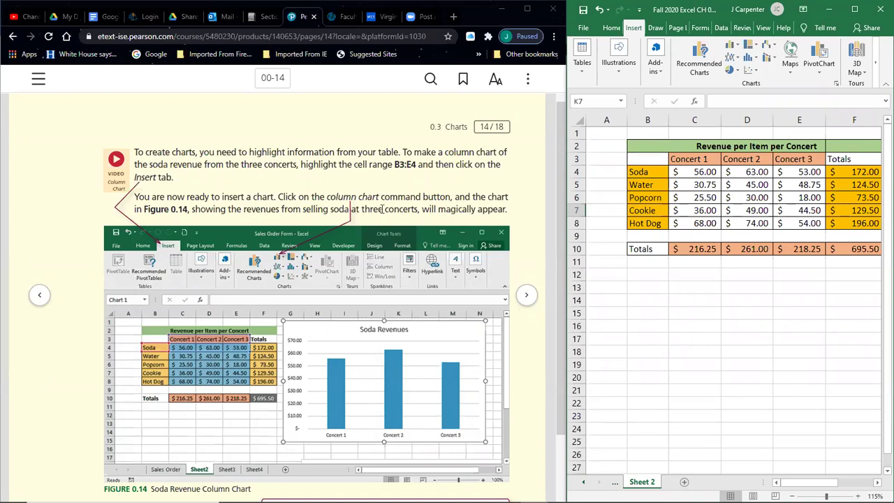
drag(355, 165, 466, 165)
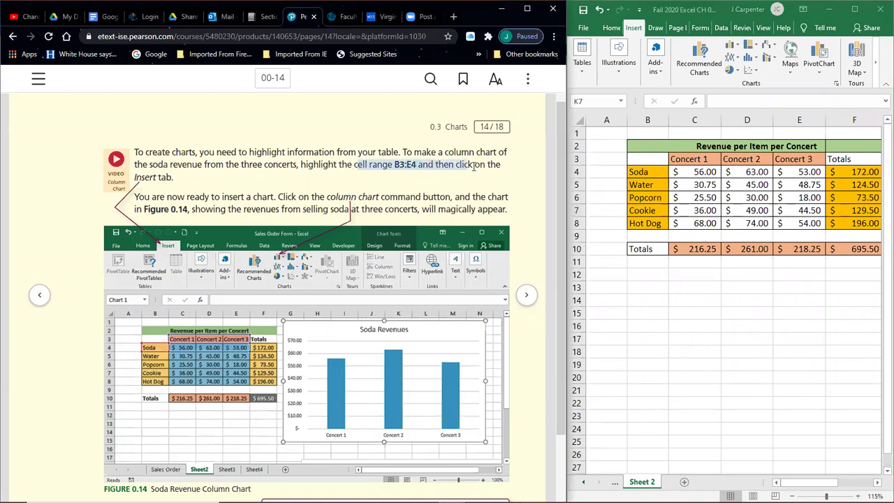
drag(222, 171, 173, 180)
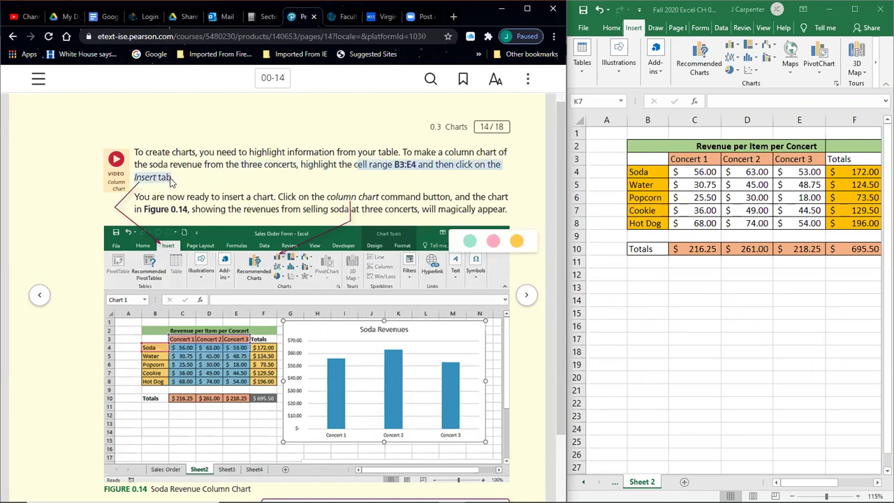
click(651, 172)
click(645, 159)
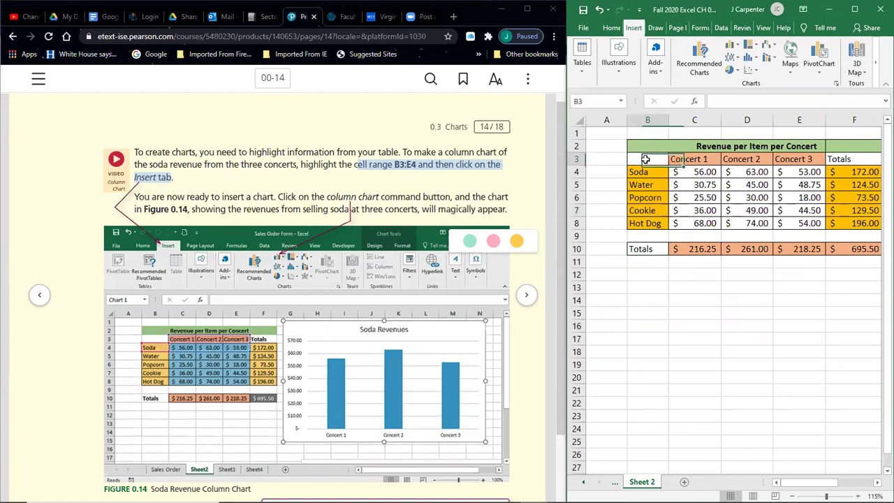
drag(653, 159, 795, 155)
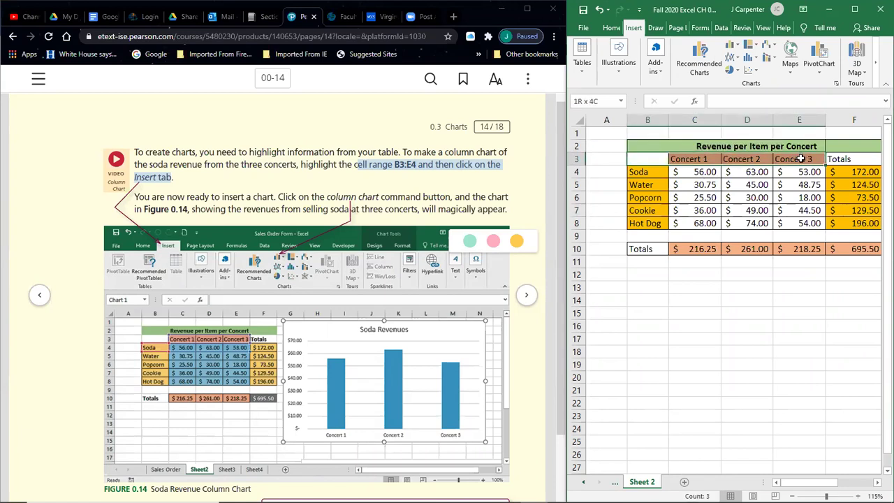
drag(801, 159, 798, 172)
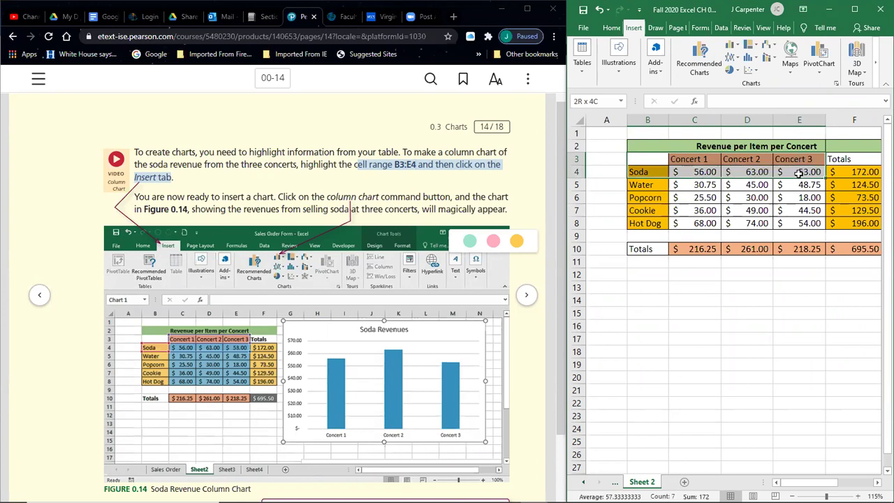
click(758, 376)
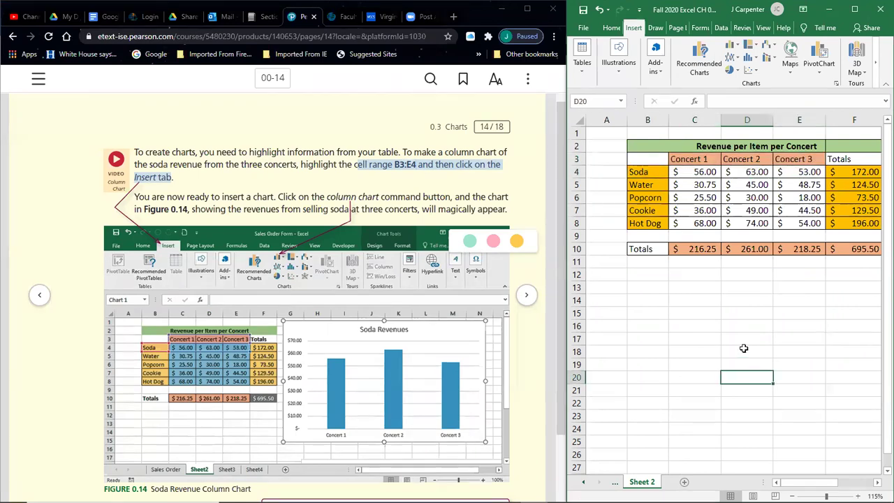
Maximize the workbook window and insert a 2-D clustered column chart of the soda revenues from B3:E4
click(649, 161)
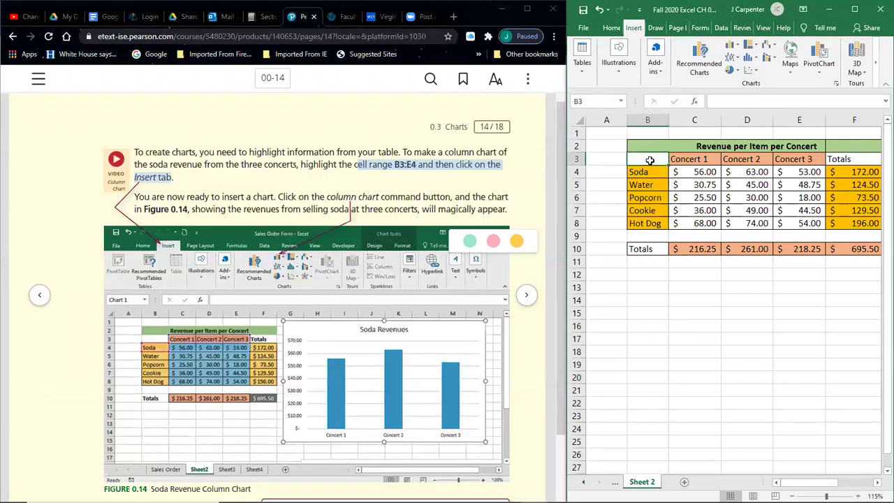
drag(651, 160, 706, 197)
drag(656, 235, 749, 173)
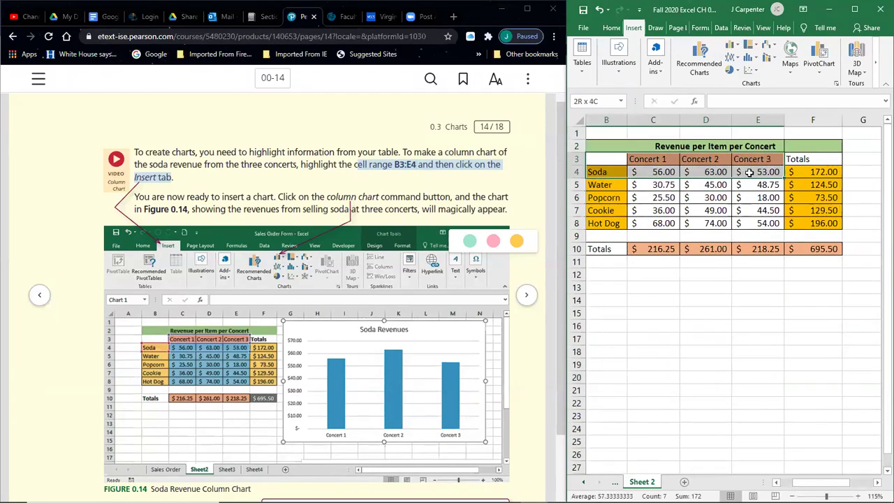
drag(810, 483, 796, 487)
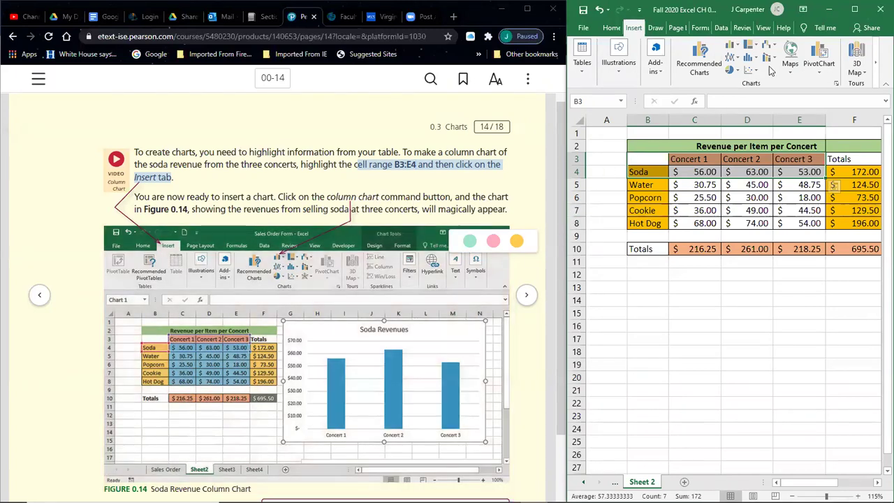
click(867, 7)
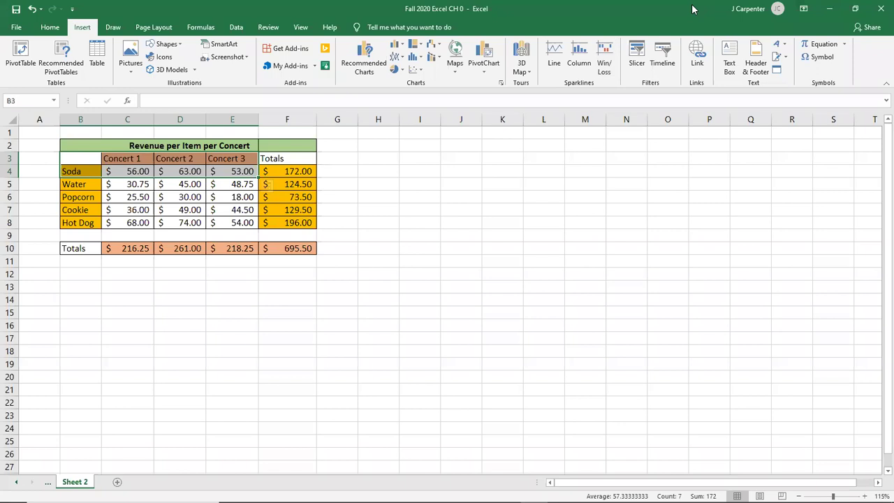
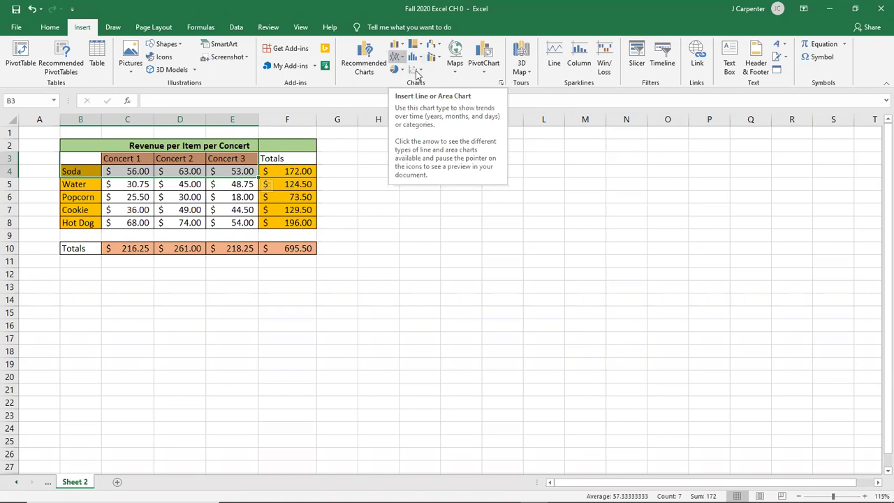
click(396, 44)
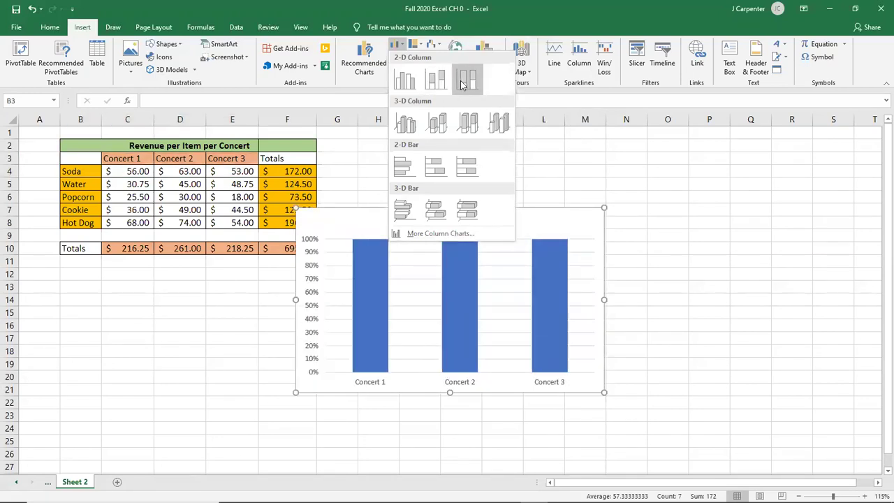
click(400, 80)
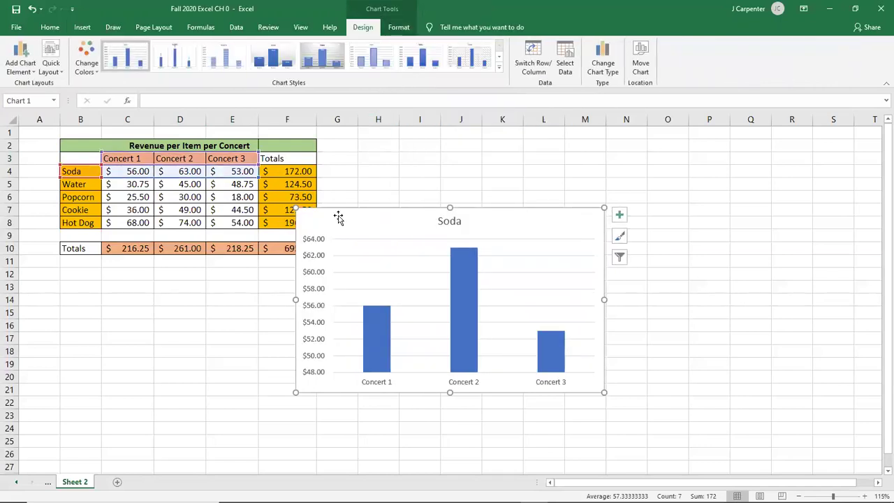
Compare the Soda chart with the textbook's Figure 0.14 and move it into the empty cells well to the right of the table
drag(357, 208, 76, 266)
double_click(411, 10)
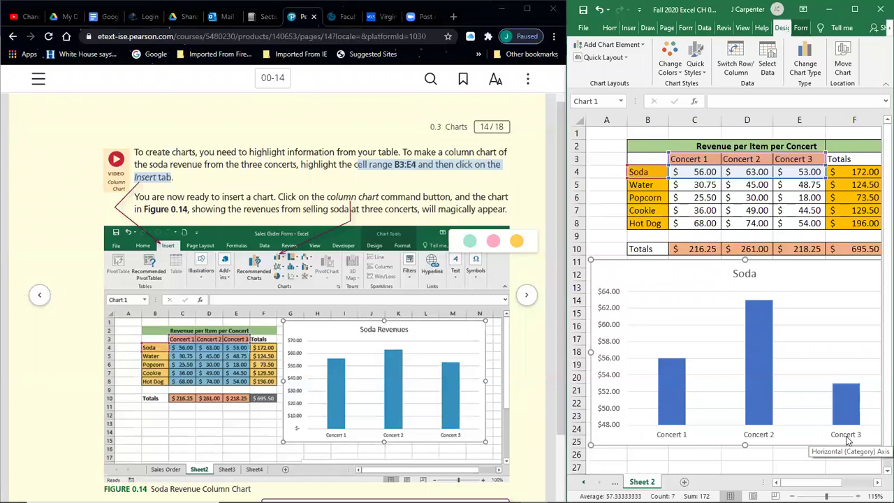
click(855, 9)
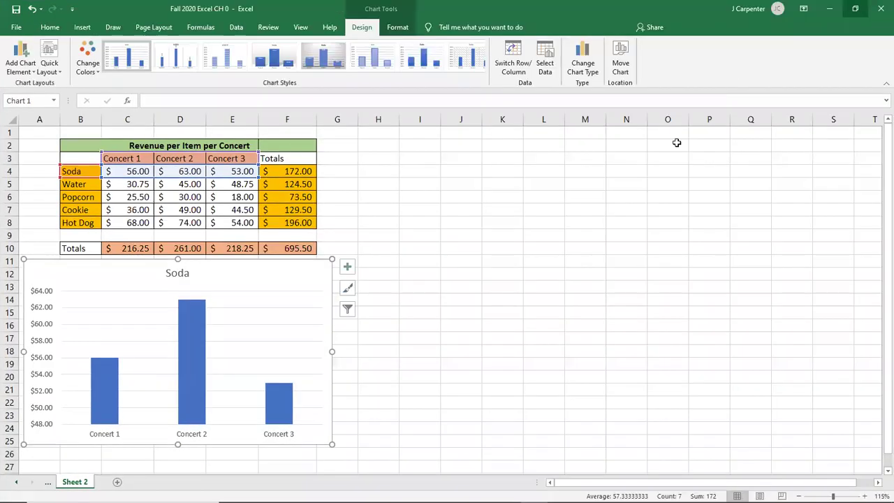
drag(118, 269, 593, 159)
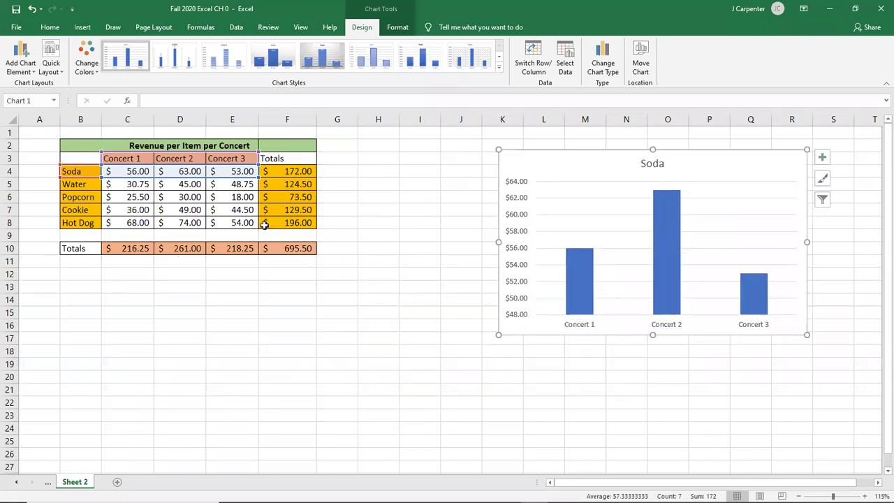
Insert a second 2-D clustered column chart from the soda revenues in C4:E4 only, without the concert headings
drag(85, 168, 237, 171)
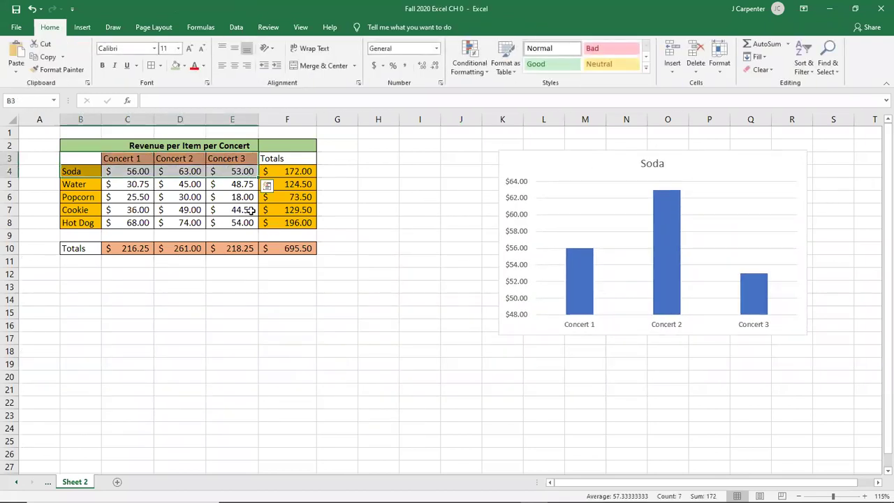
click(76, 156)
drag(112, 160, 231, 175)
click(374, 225)
drag(125, 171, 218, 173)
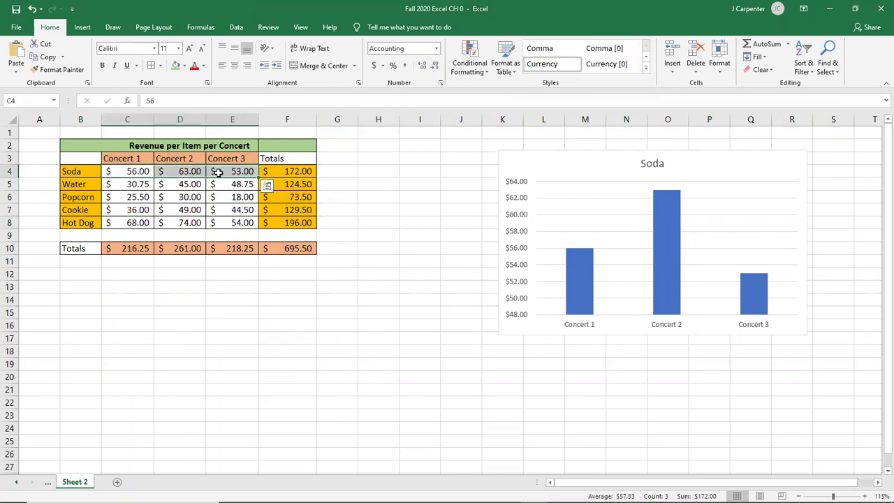
click(82, 27)
click(395, 44)
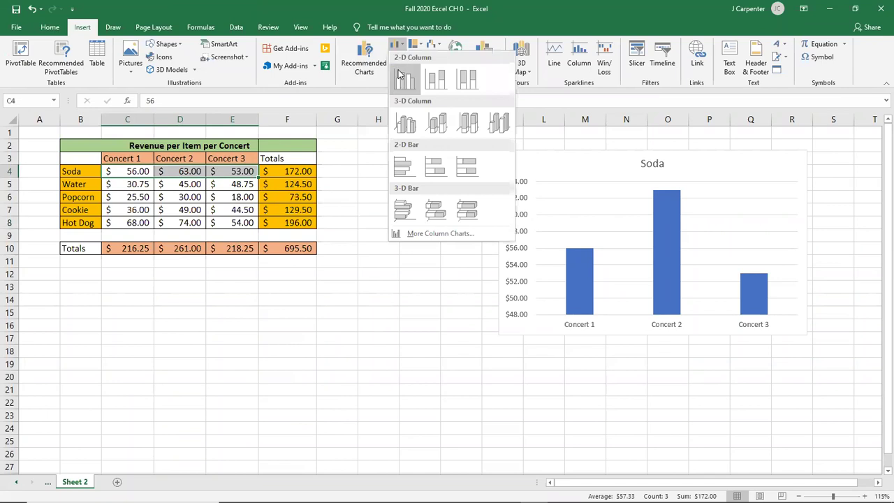
click(404, 126)
Place the untitled chart and the Soda chart side by side below the table and highlight their source ranges for comparison
drag(369, 220, 199, 271)
drag(555, 164, 491, 273)
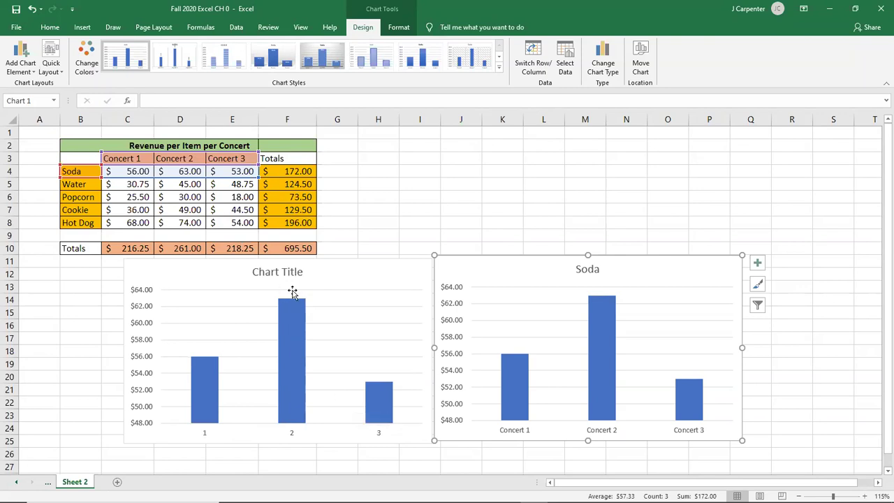
drag(133, 173, 219, 174)
drag(90, 158, 240, 177)
click(234, 173)
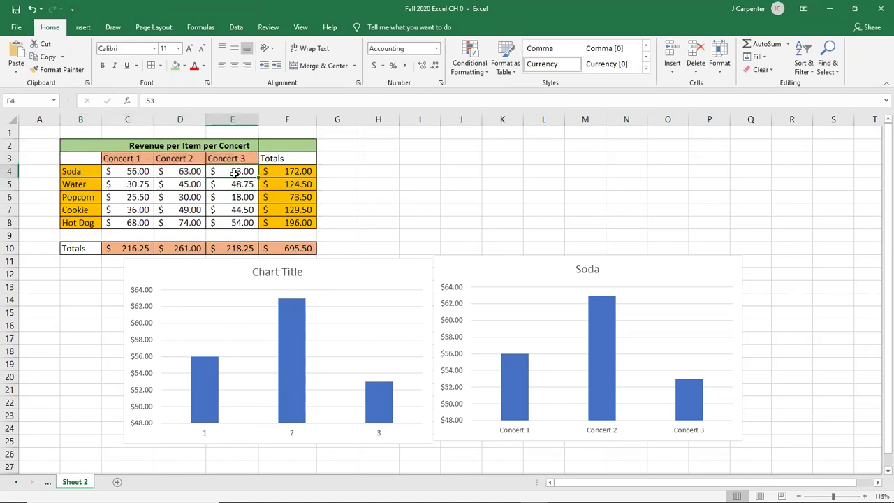
Delete the untitled chart and move the Soda chart directly to the right of the revenue table
click(177, 275)
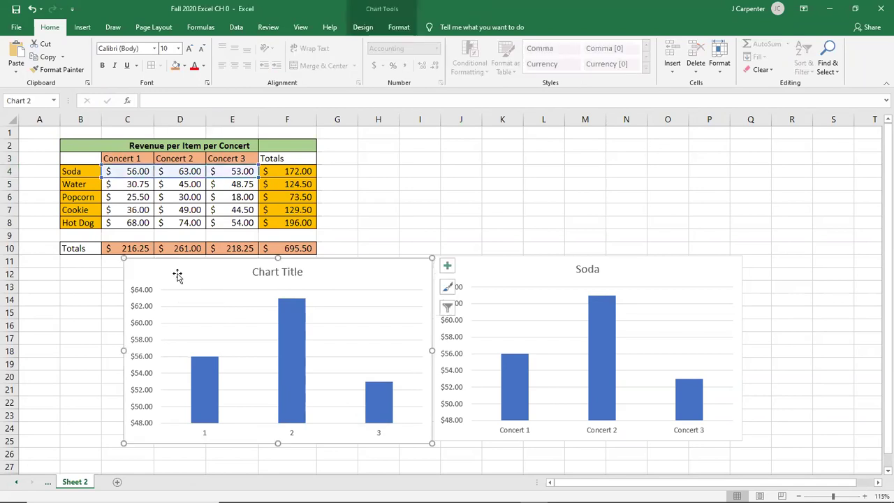
key(Delete)
drag(506, 273, 394, 163)
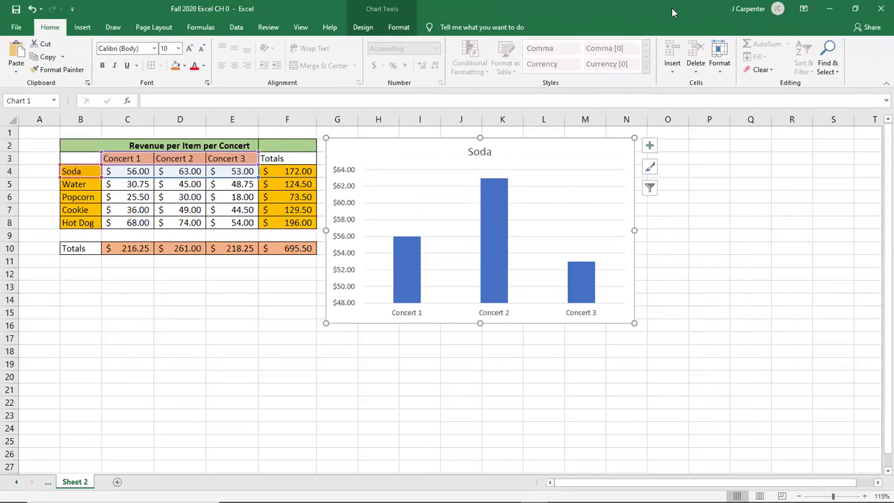
key(Escape)
Demonstrate selecting the item names in B4:B8 together with their totals in F4:F8, and clear the selection
drag(84, 170, 80, 224)
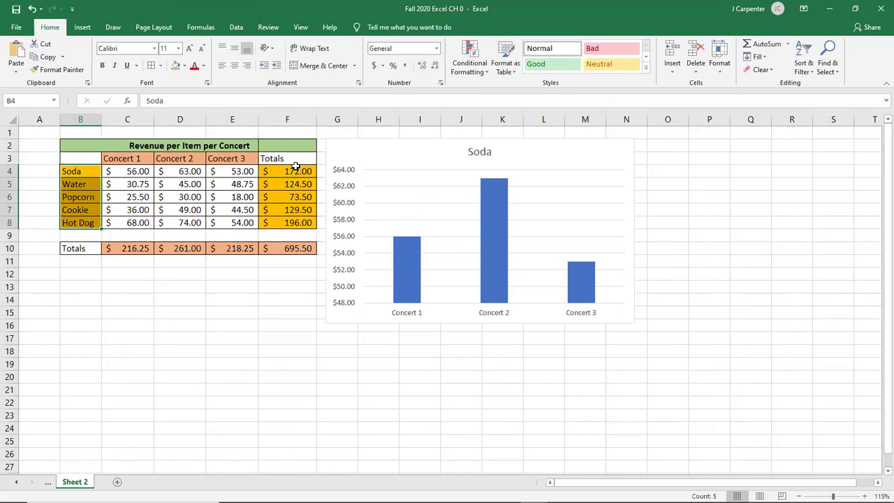
drag(296, 168, 295, 224)
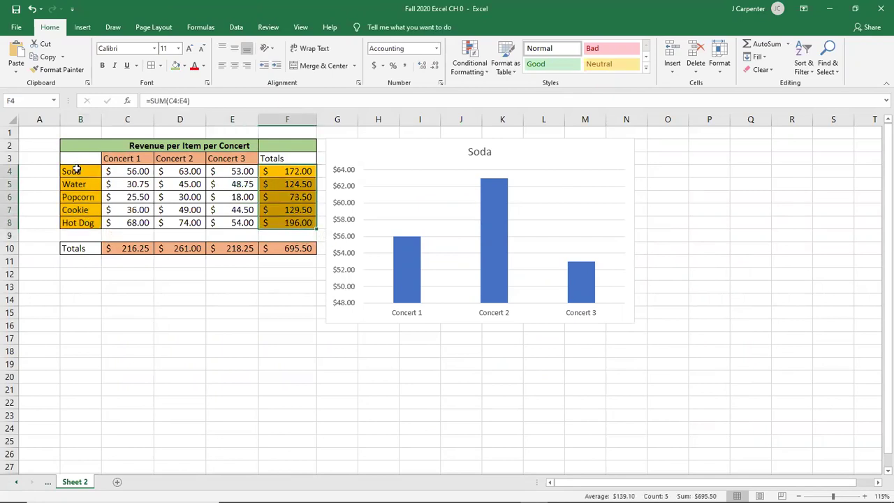
drag(76, 169, 77, 222)
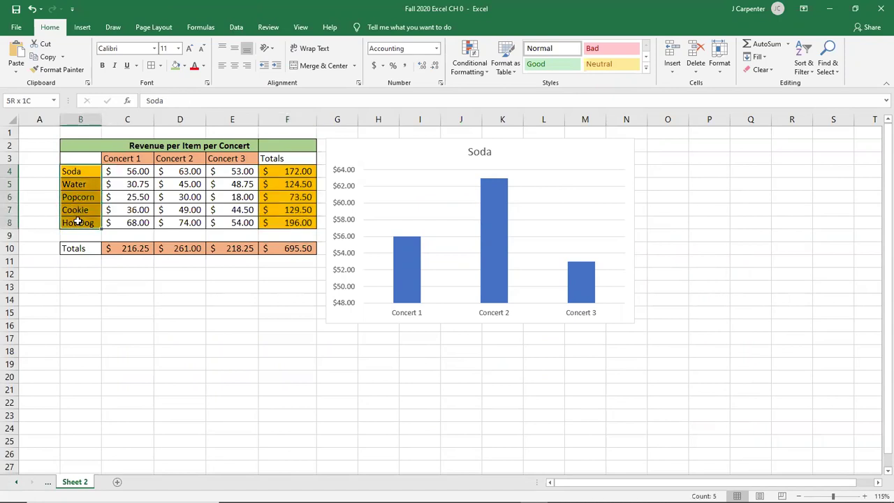
ctrl+drag(282, 170, 283, 222)
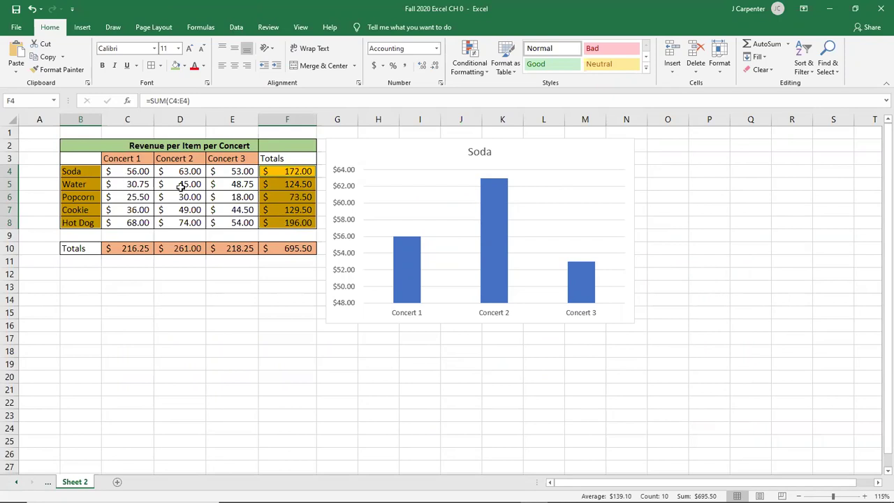
click(225, 257)
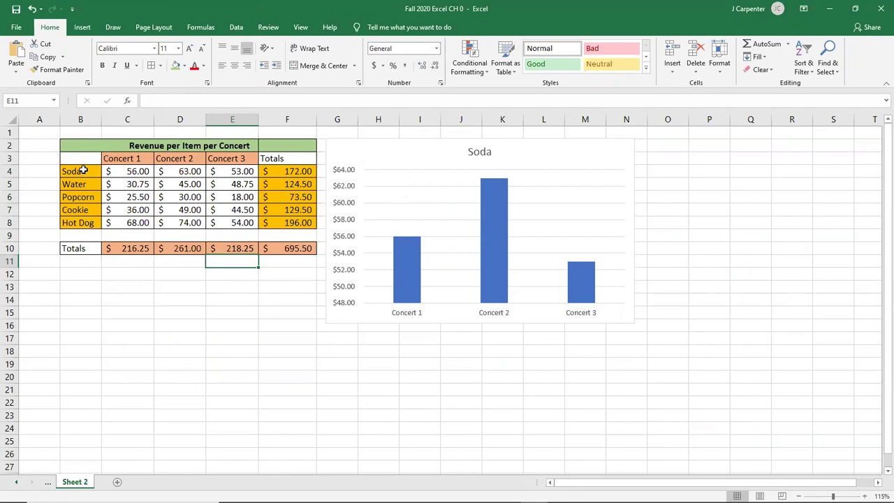
Select B4:B8 and F4:F8 together and add six scattered blocks of blank cells to the same selection
drag(83, 171, 83, 221)
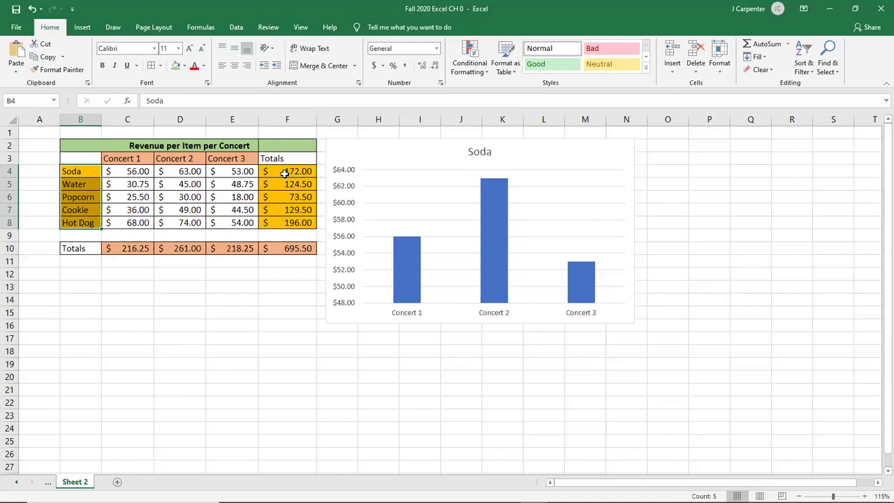
drag(287, 171, 276, 225)
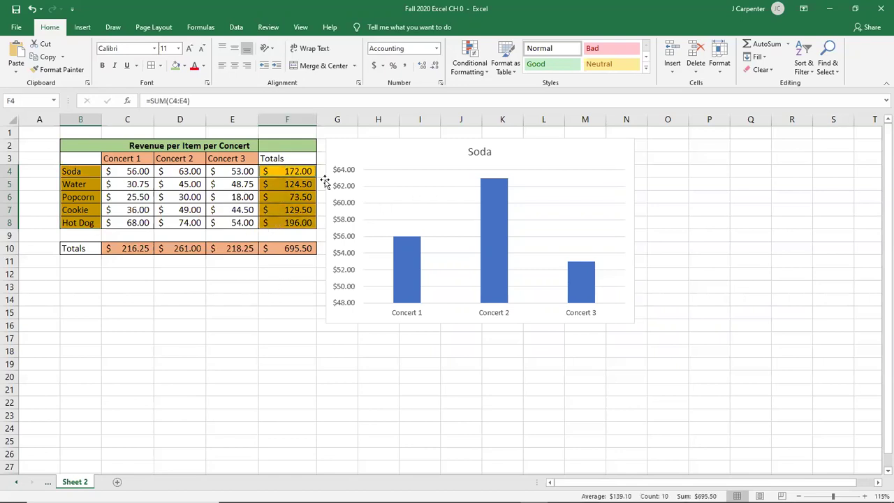
drag(157, 325, 231, 351)
drag(419, 427, 381, 376)
drag(517, 351, 552, 408)
drag(749, 240, 699, 274)
drag(613, 415, 713, 424)
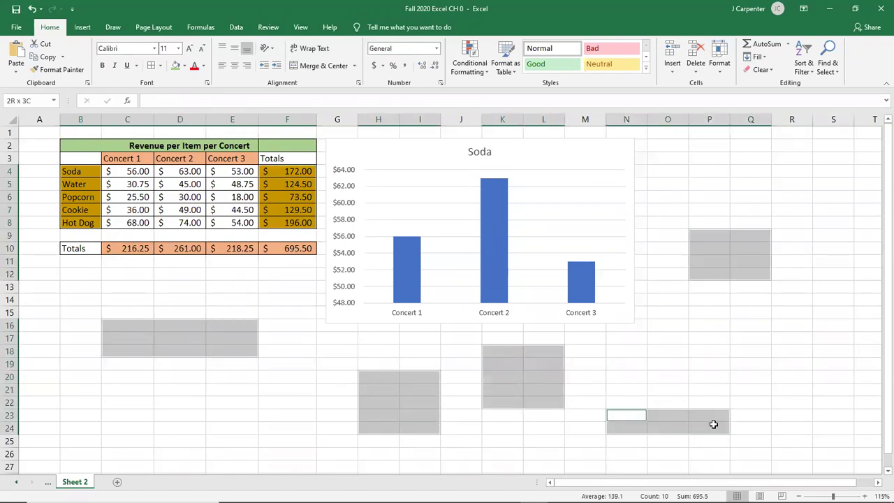
drag(774, 339, 678, 345)
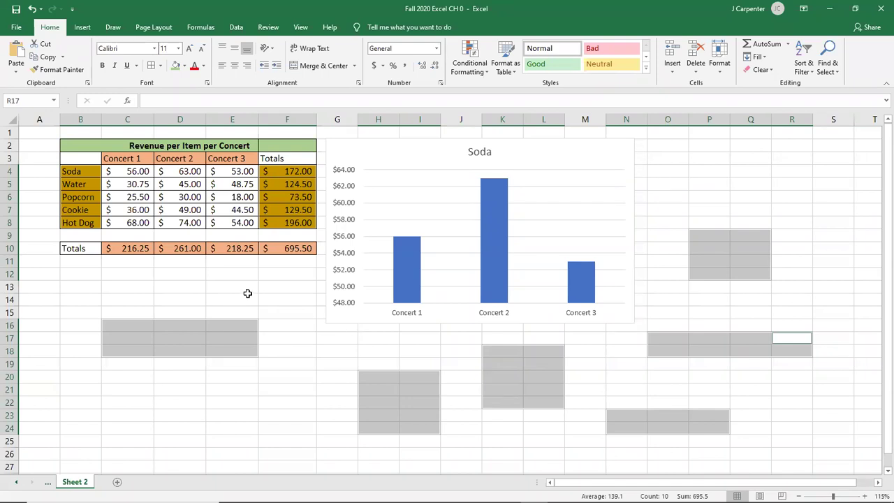
Replace the selection with other separate blank blocks below the table and chart, and finish on the single cell G18
drag(260, 274, 213, 288)
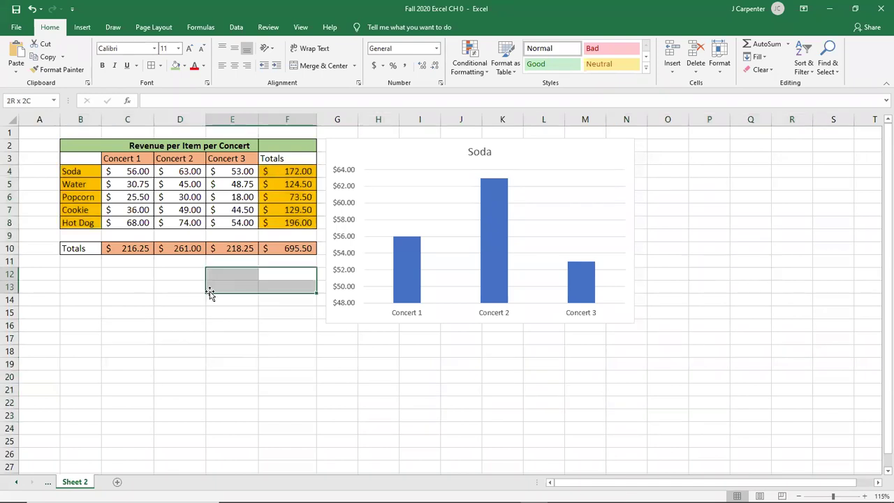
click(270, 389)
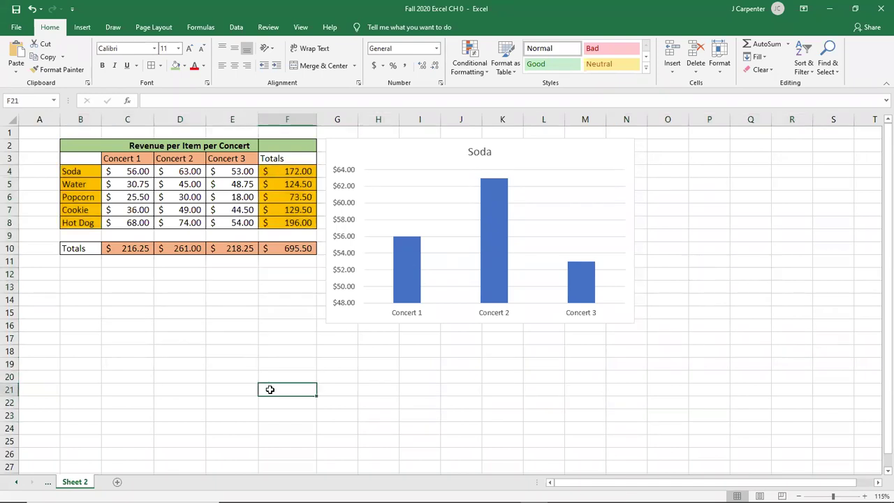
drag(227, 312, 252, 351)
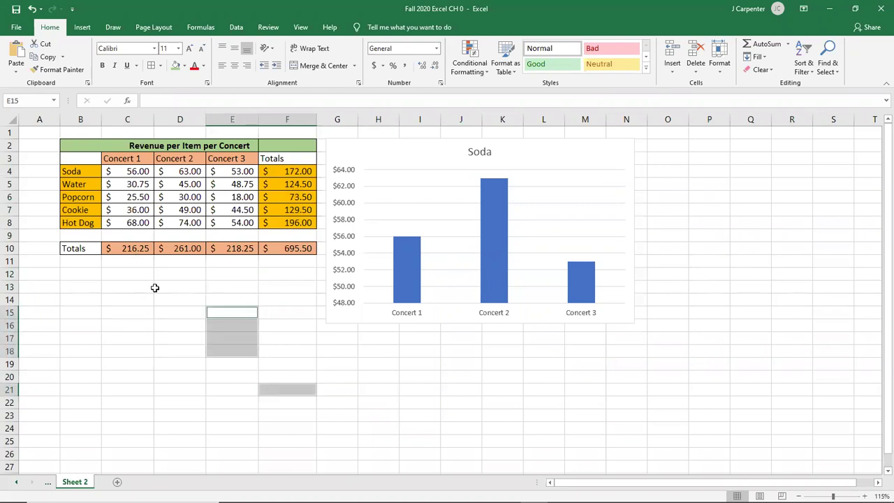
drag(155, 289, 75, 305)
drag(445, 373, 591, 458)
click(342, 356)
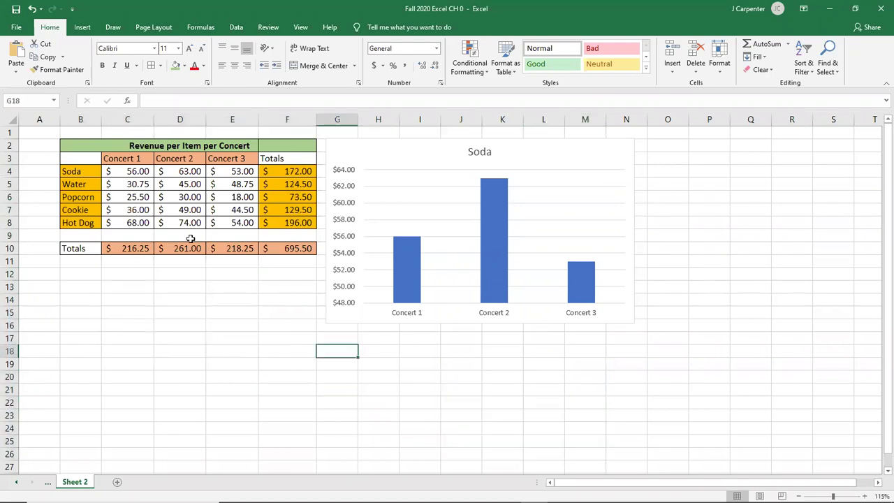
Repeat the non-adjacent selection of item names and totals, B4:B8 with F4:F8, and deselect it
drag(87, 174, 75, 225)
drag(283, 175, 285, 224)
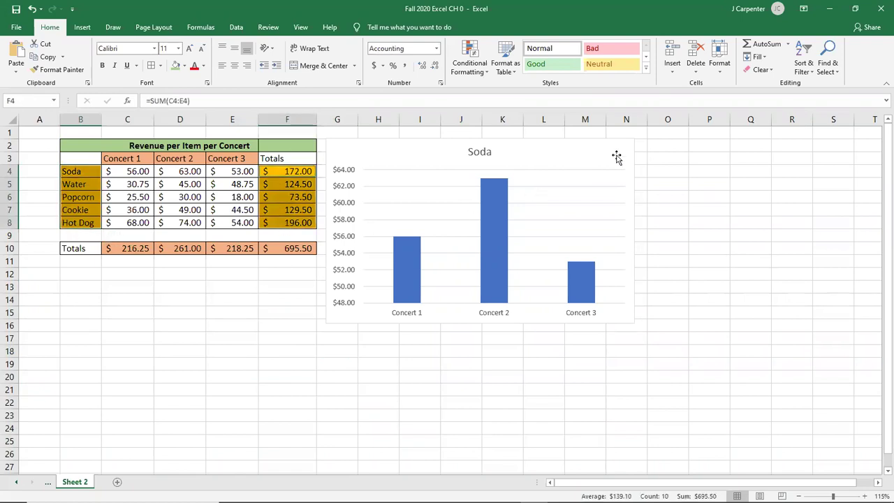
click(702, 195)
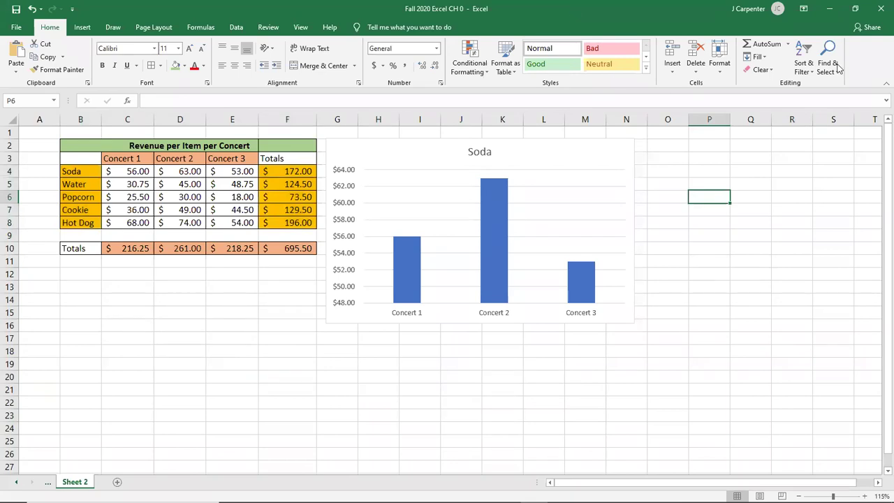
Turn the e-textbook to page 00-15, read its charting tips, and return to the full-size workbook
click(855, 9)
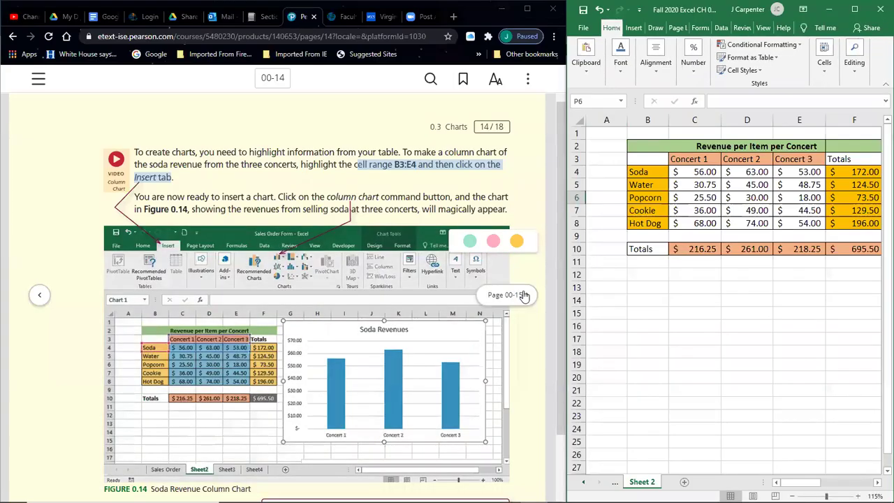
click(527, 295)
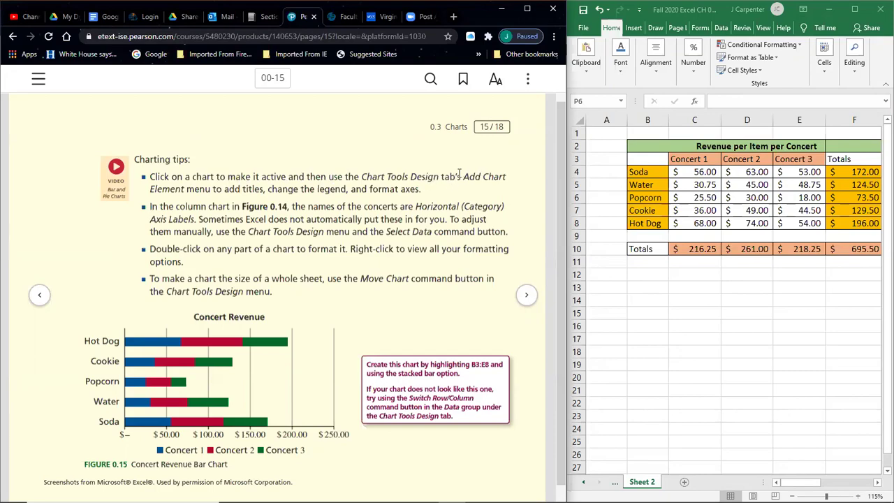
click(855, 8)
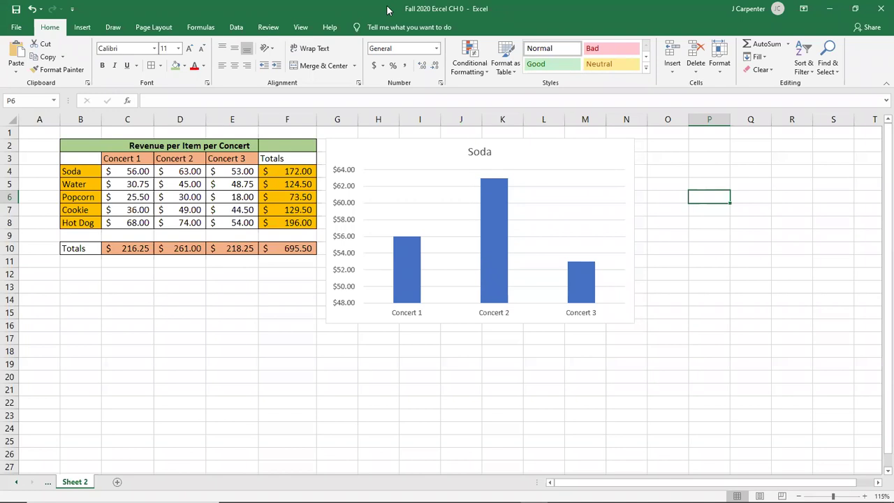
Select the Soda chart and examine the available chart elements, from axes and chart title to legend and trendline, plus the chart styles
click(82, 28)
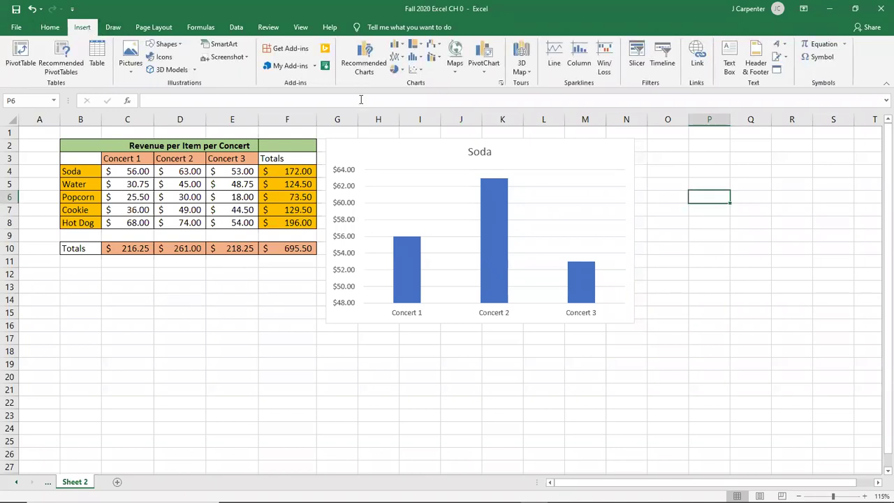
click(410, 163)
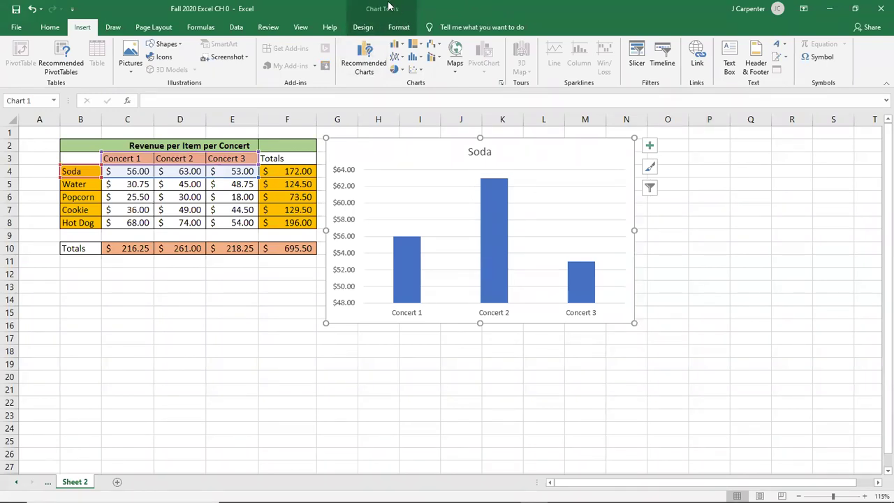
click(363, 28)
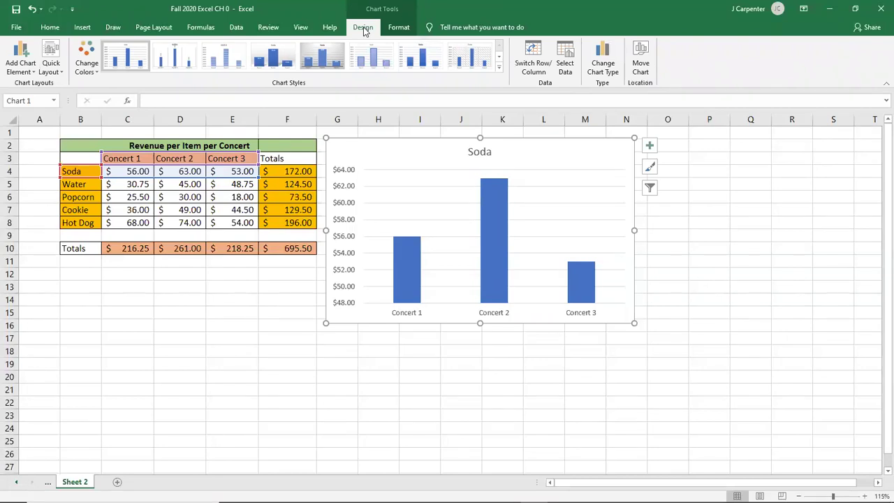
click(23, 54)
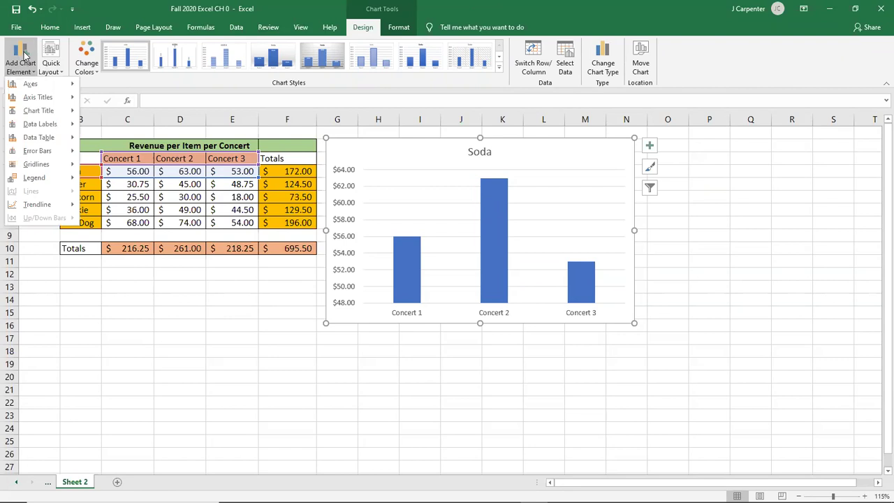
mouse_move(29, 86)
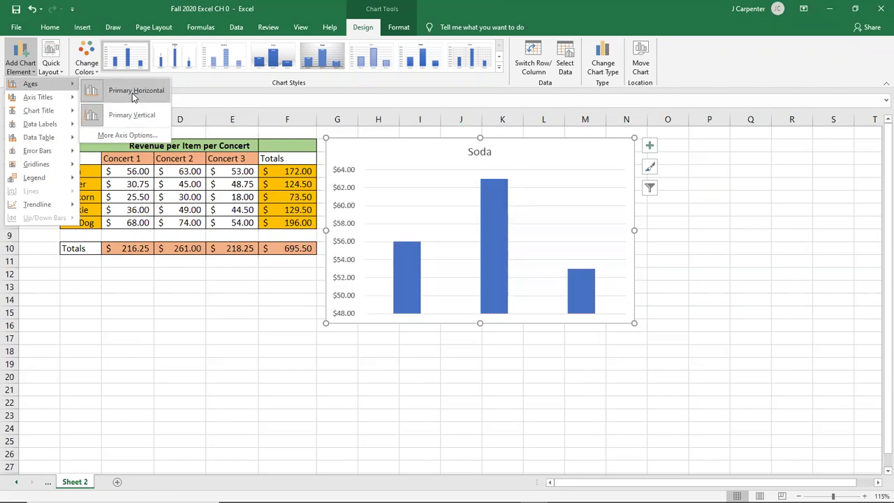
mouse_move(43, 102)
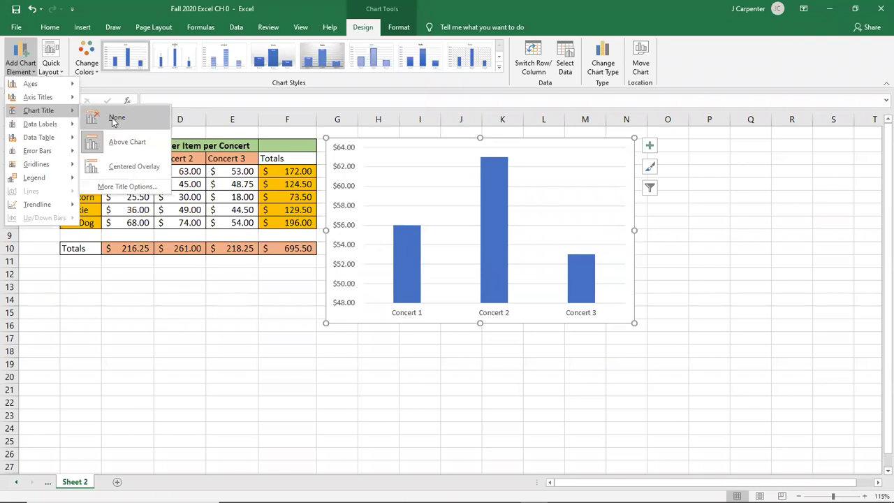
mouse_move(34, 132)
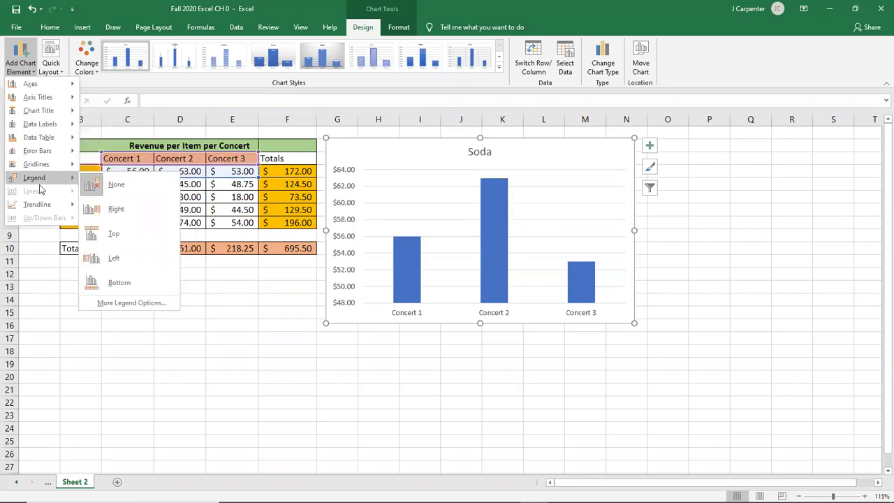
mouse_move(37, 207)
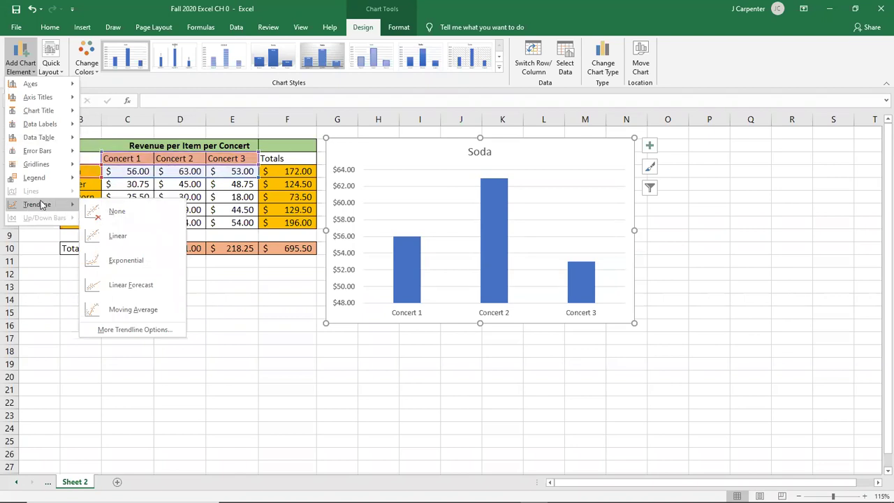
click(416, 217)
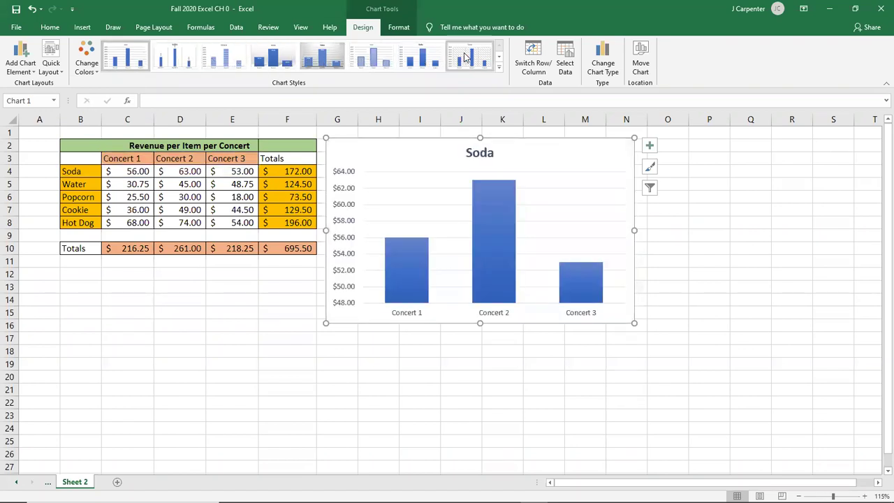
click(334, 54)
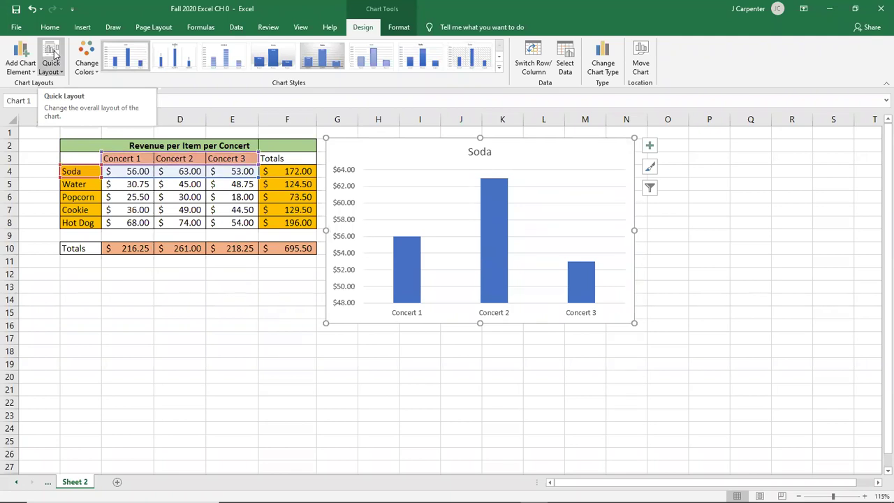
Read the e-textbook's charting tips beside the workbook, highlighting the one on horizontal category axis labels, and return to the full-size workbook
key(super+Right)
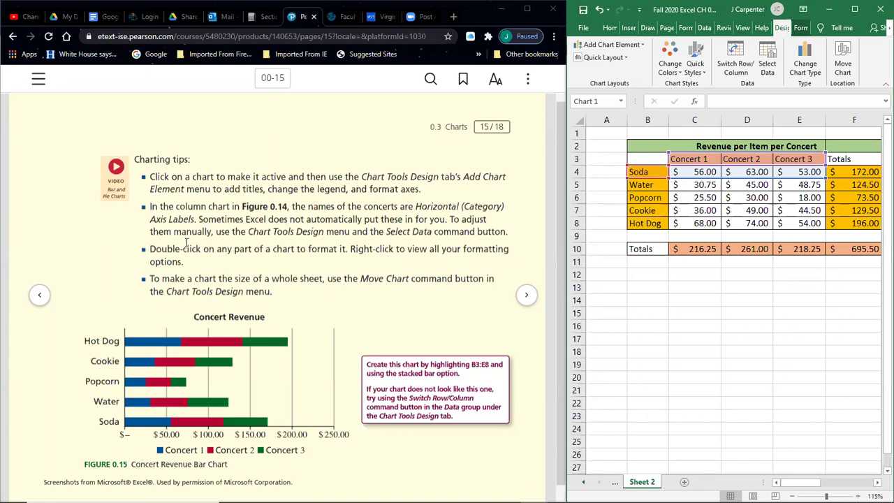
drag(150, 204, 524, 232)
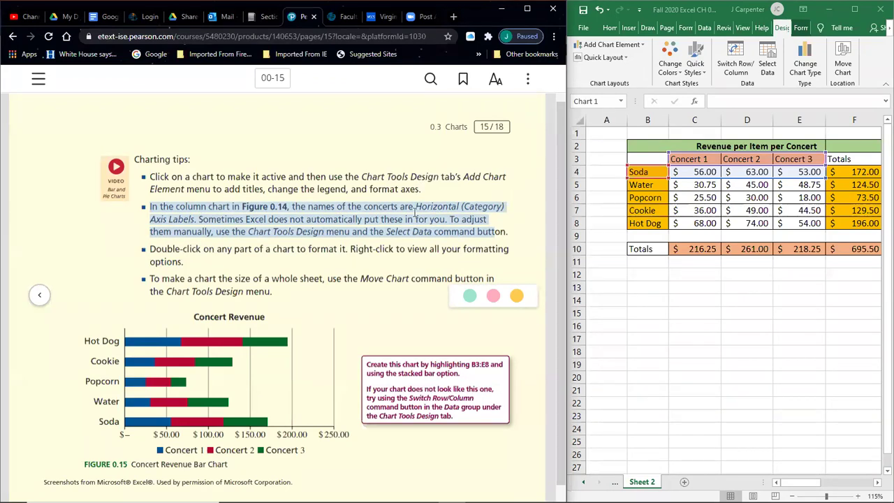
scroll(415, 212, down, 1)
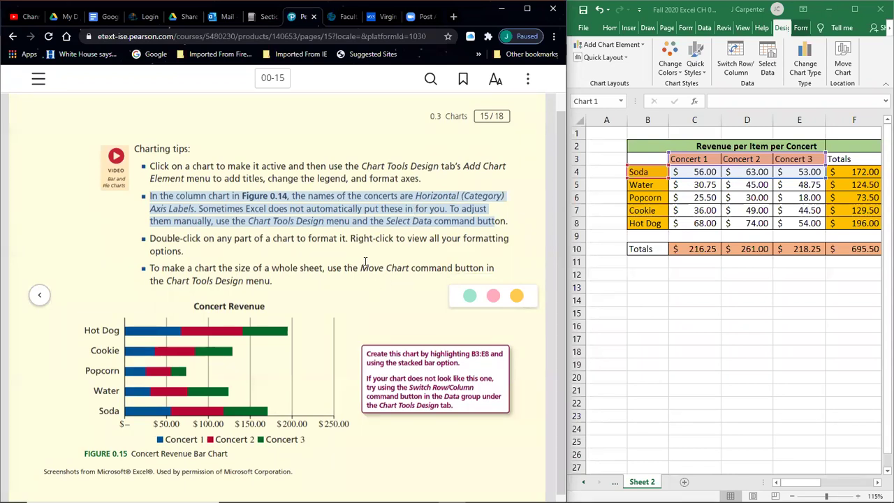
click(855, 9)
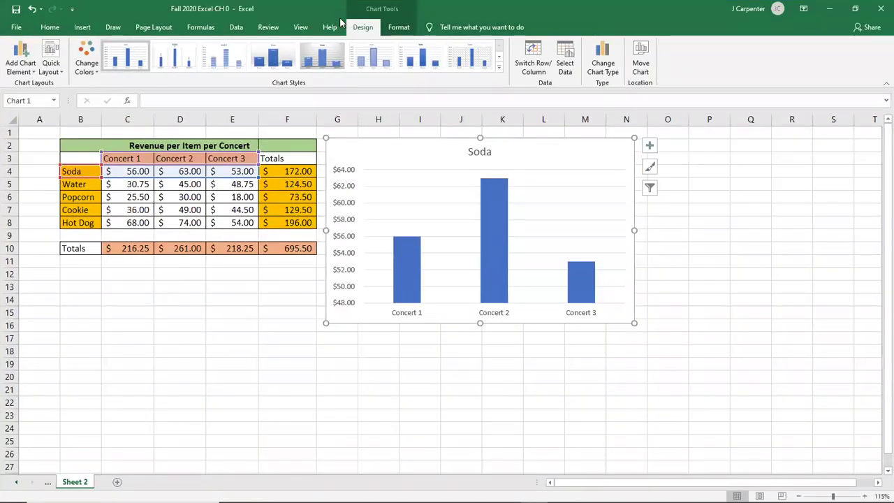
Move the Soda chart into the Sales Order Form sheet as an object and check both sheets
click(639, 53)
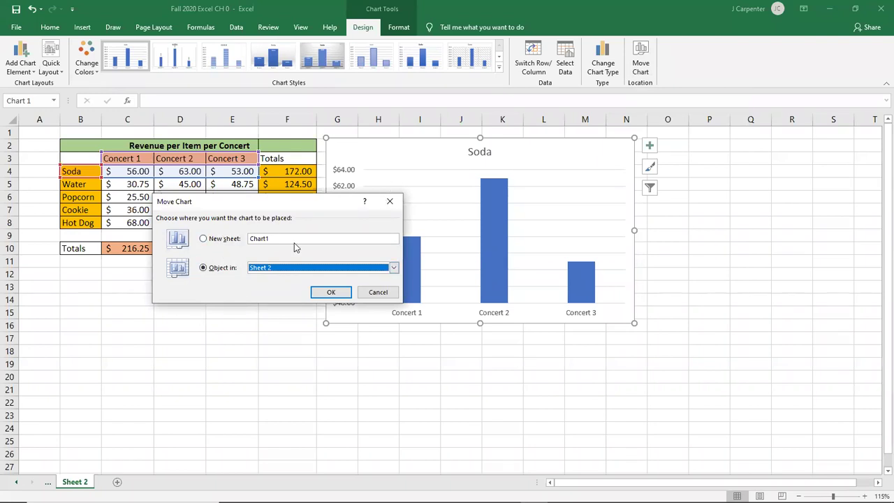
click(272, 269)
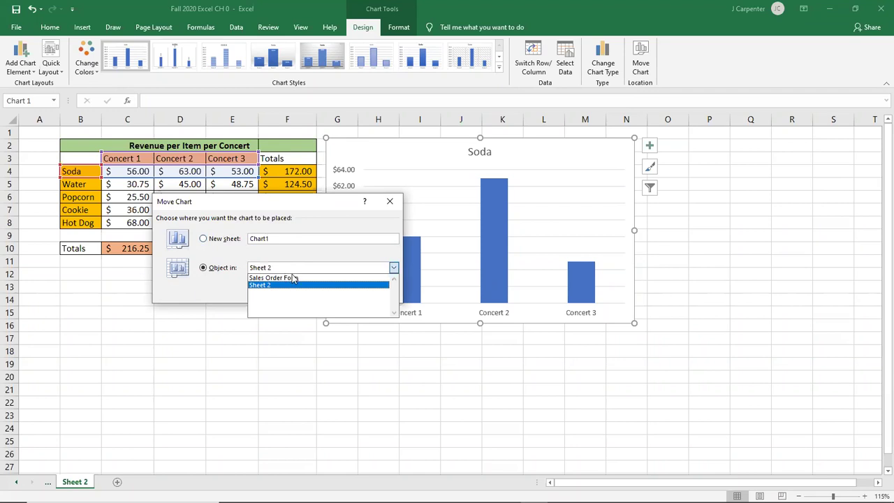
click(279, 275)
click(330, 292)
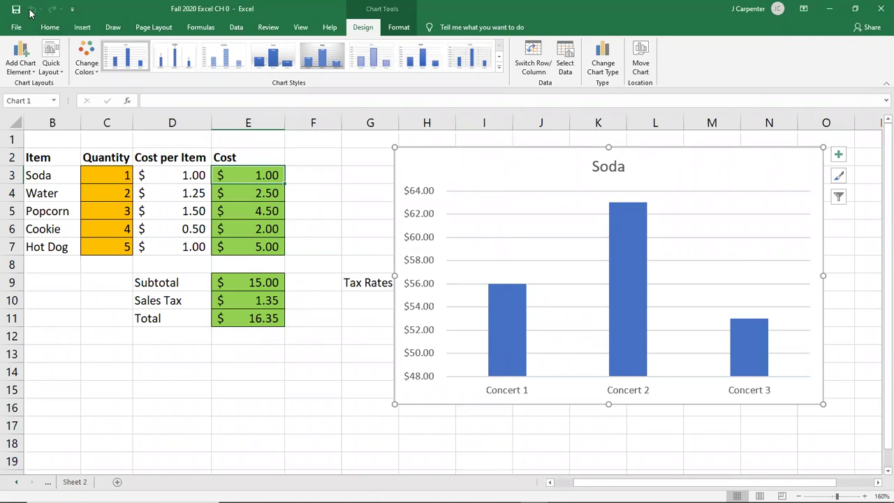
click(73, 482)
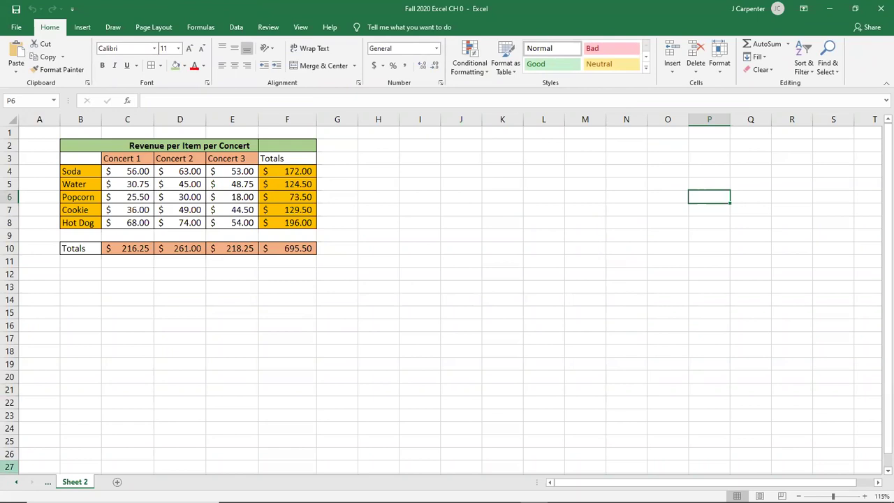
click(49, 484)
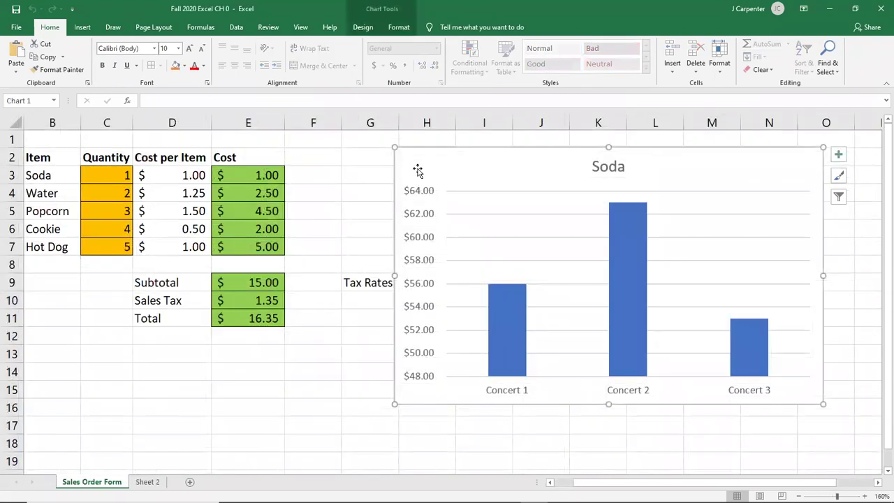
Move the Soda chart back into Sheet 2 as an object and shift it slightly down and to the left
click(363, 26)
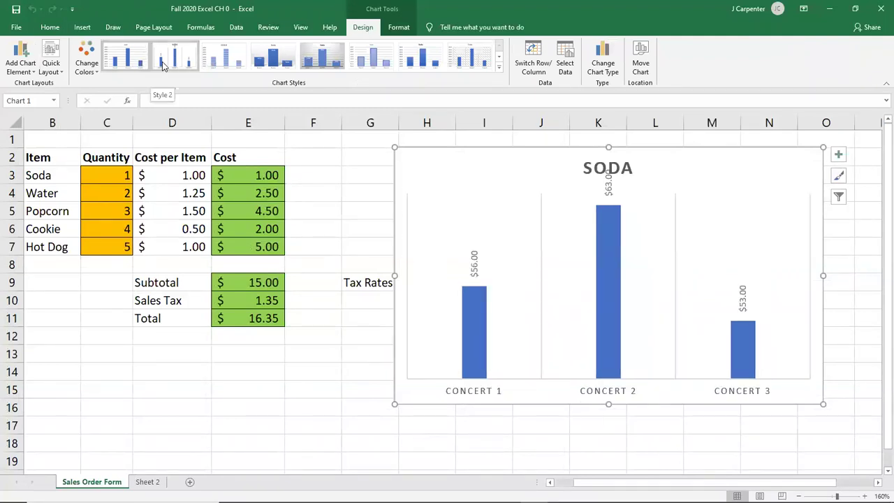
click(641, 60)
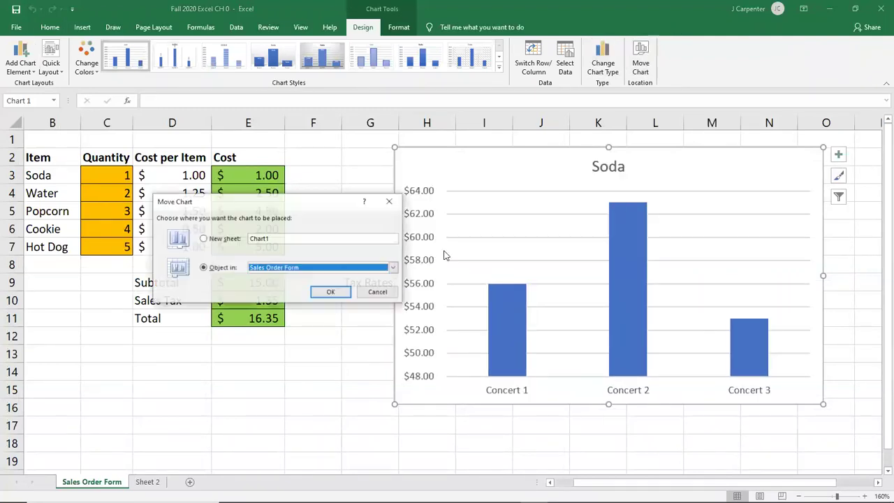
click(298, 267)
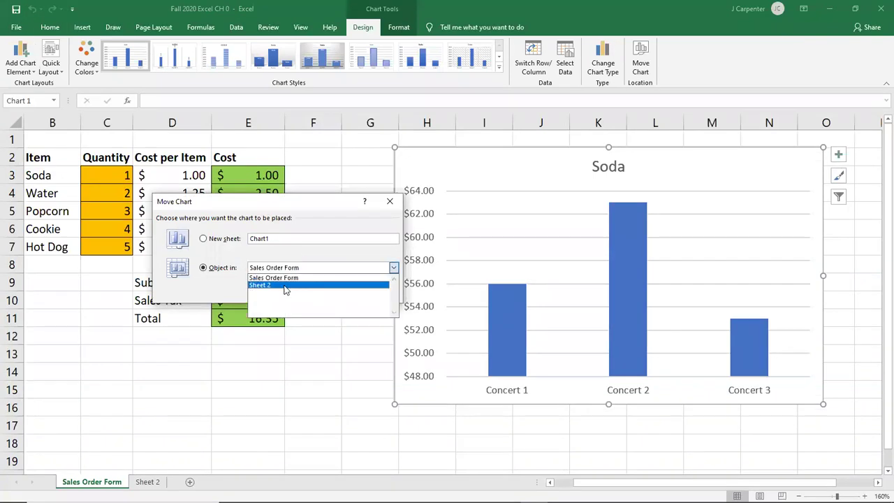
click(287, 287)
click(331, 292)
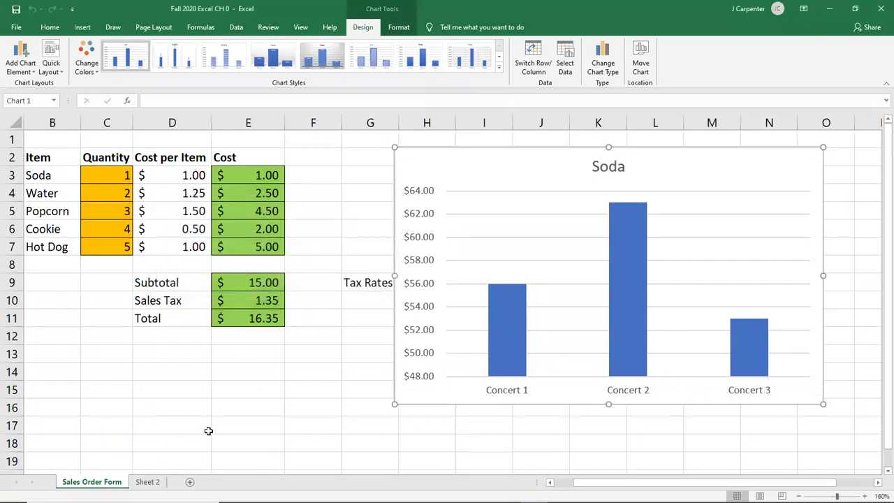
drag(403, 169, 393, 201)
Place the workbook beside the e-textbook and highlight the note about creating the stacked bar chart
drag(535, 10, 893, 146)
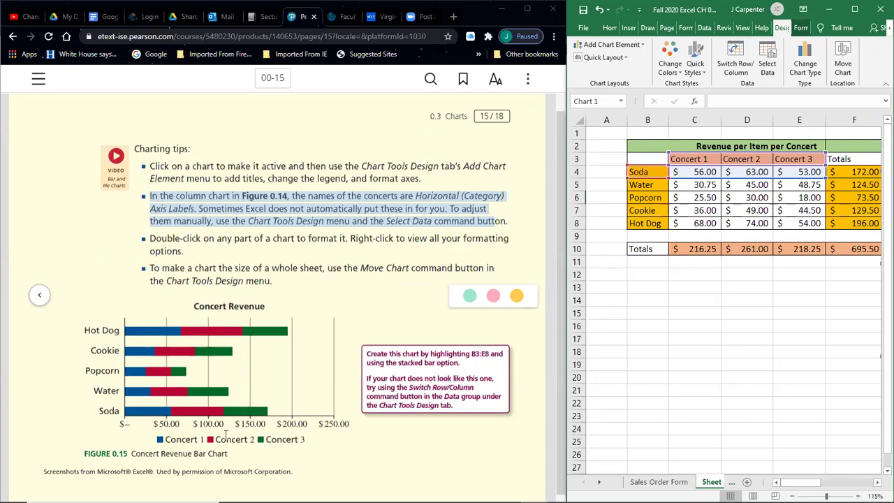
drag(365, 353, 465, 407)
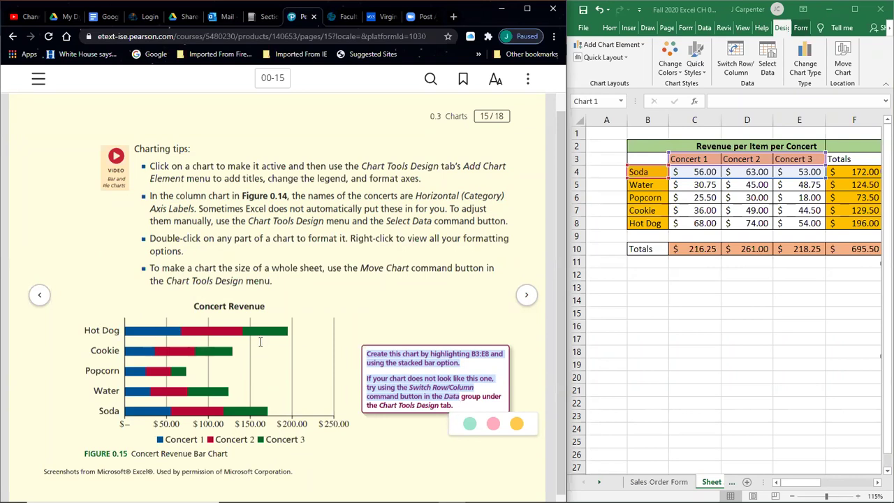
click(757, 287)
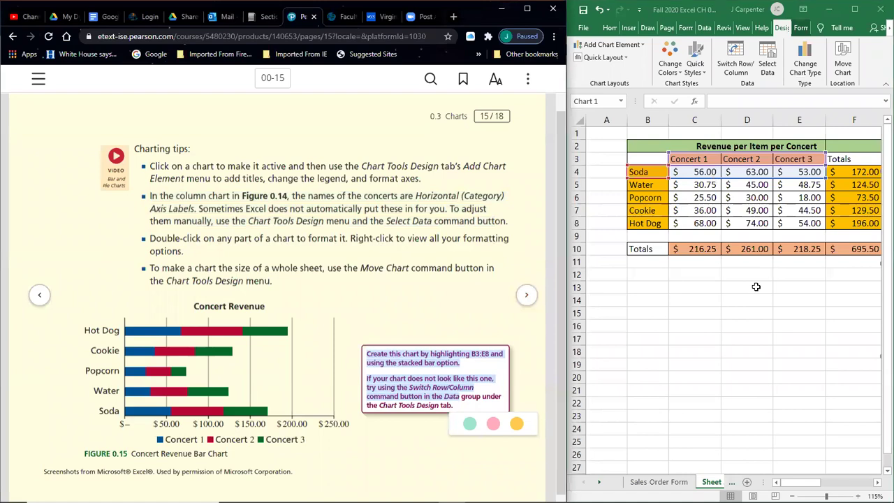
Deselect the chart, select the range B3:E8 in the revenue table, and return the workbook to full size
click(710, 310)
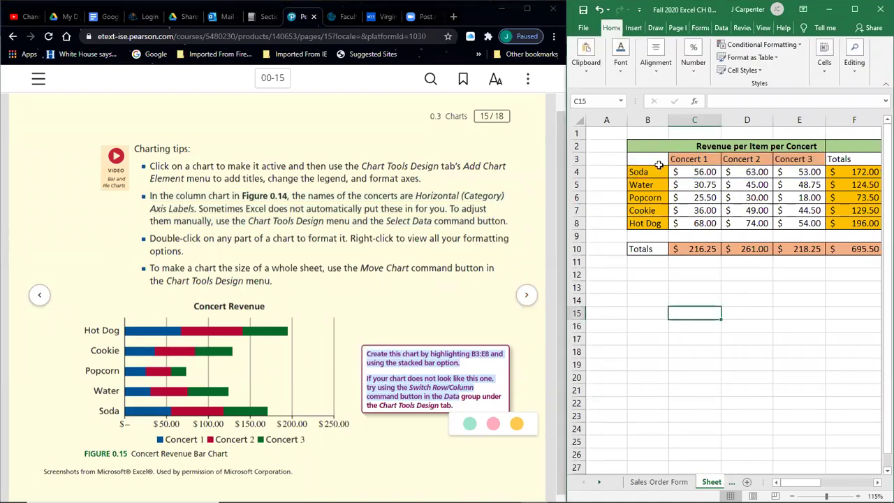
click(657, 161)
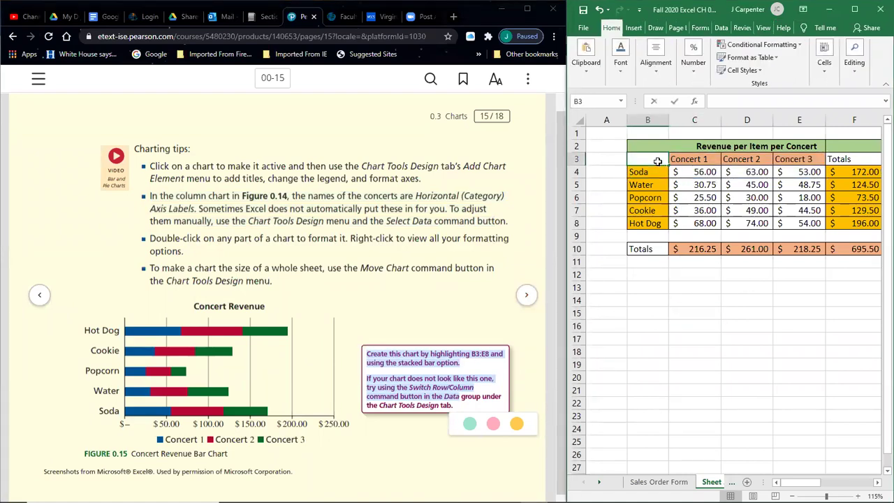
click(656, 283)
click(649, 165)
drag(649, 161, 808, 222)
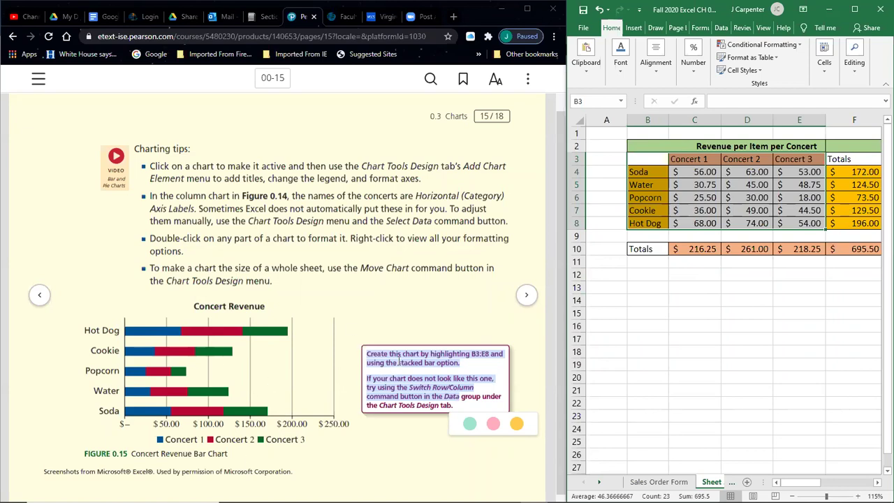
click(855, 9)
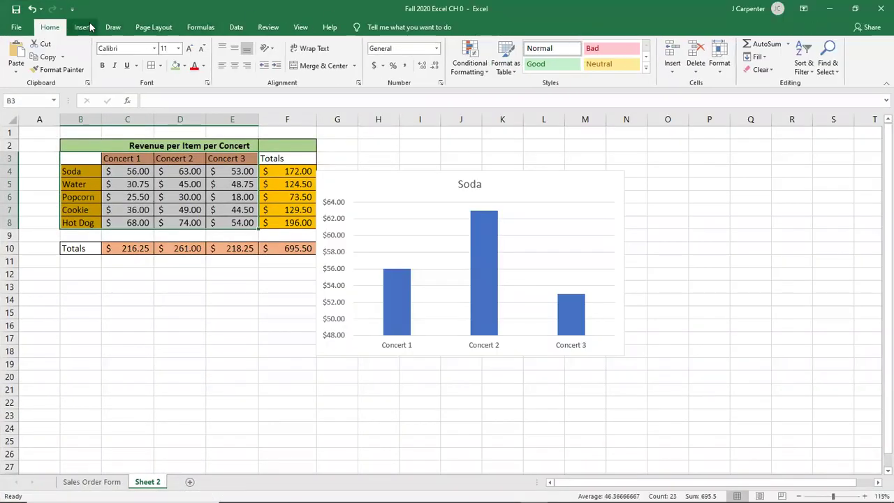
Insert a 2-D Stacked Bar chart from the selected range and compare it with the e-textbook's Concert Revenue figure
click(83, 27)
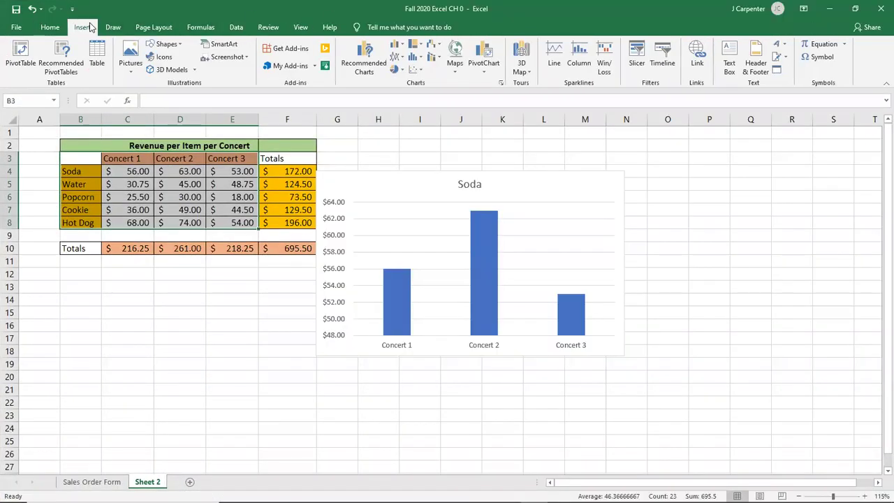
click(394, 45)
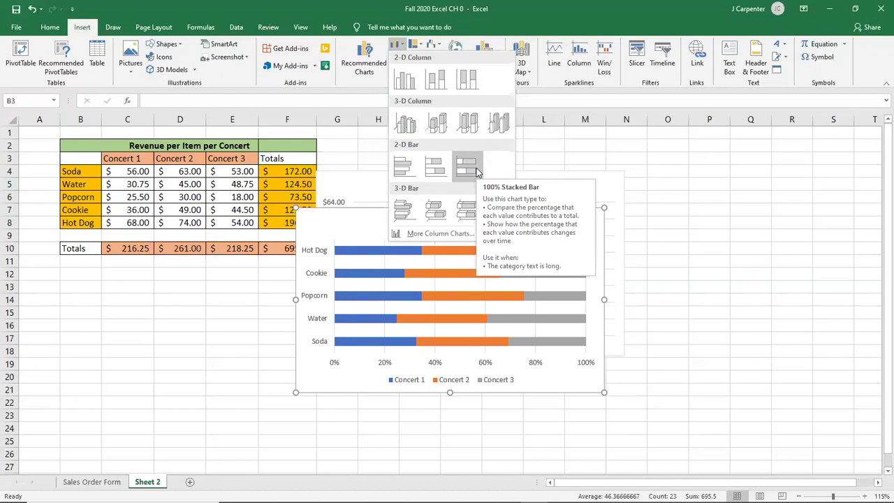
click(433, 167)
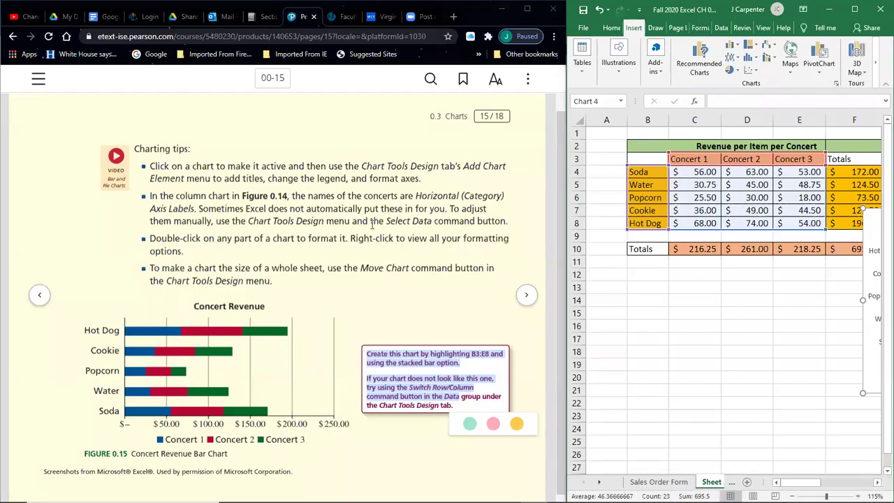
click(857, 9)
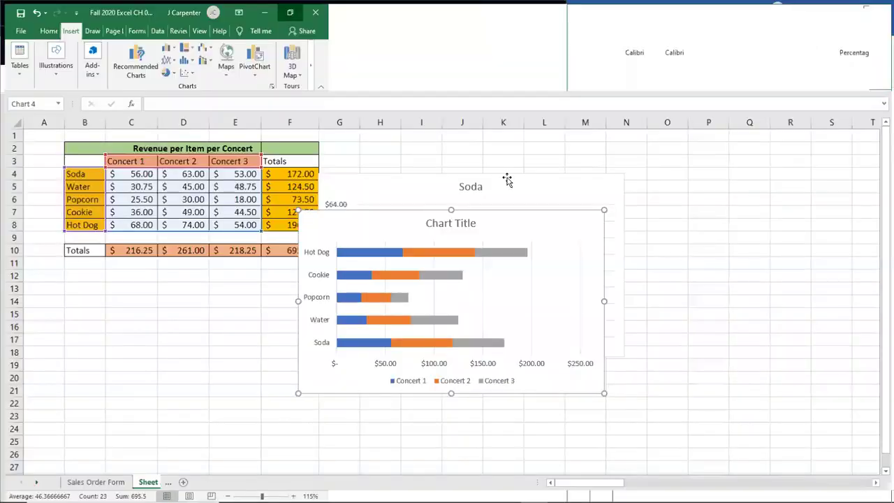
Open the formatting options for the stacked bar chart's title
click(474, 221)
double_click(475, 222)
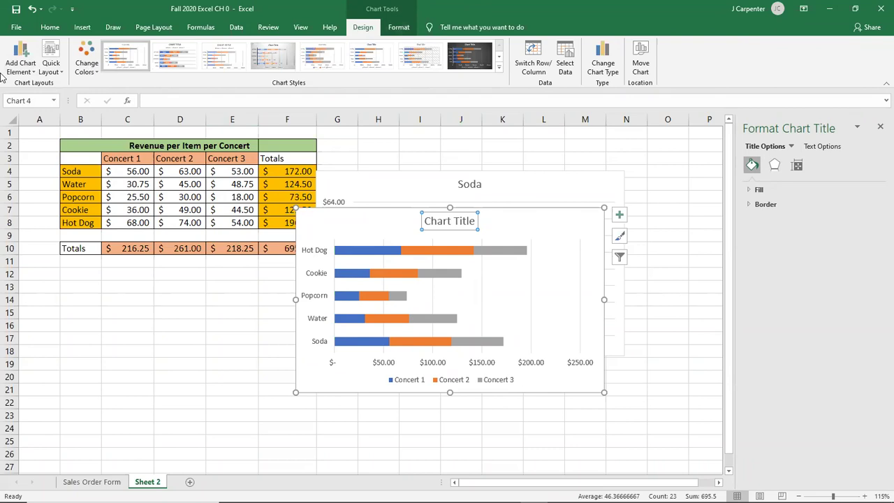
Set the stacked bar chart's title to "Concert Revenue" and finish the title edit
triple_click(466, 222)
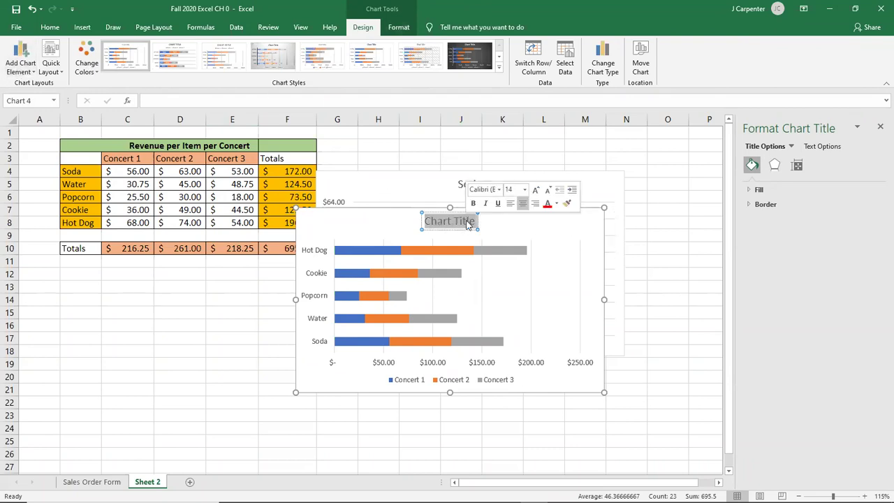
text(Concert Revenue)
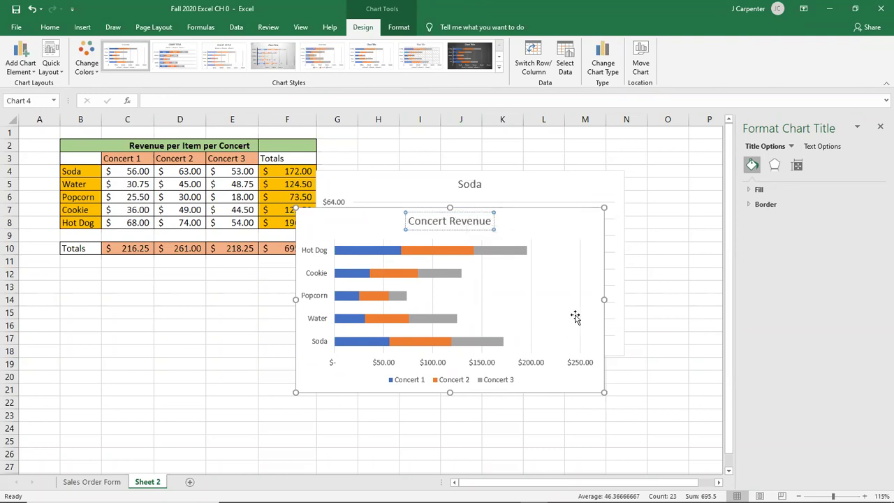
click(552, 237)
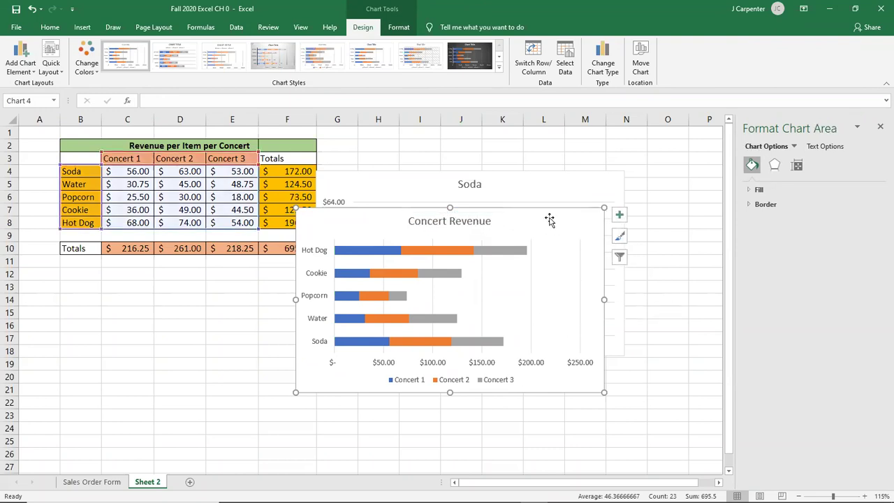
Move the Concert Revenue chart below the revenue table, place the workbook beside the e-textbook, and dismiss the chart formatting options
drag(364, 222, 73, 283)
drag(499, 11, 893, 209)
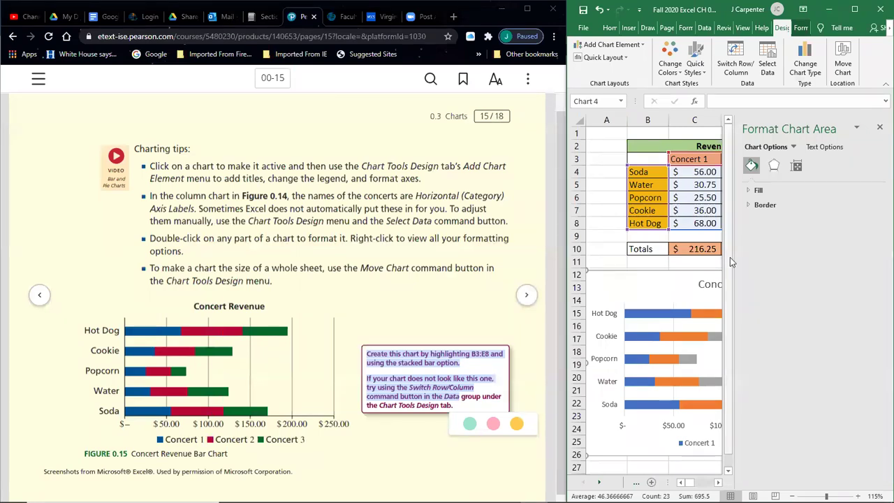
click(879, 130)
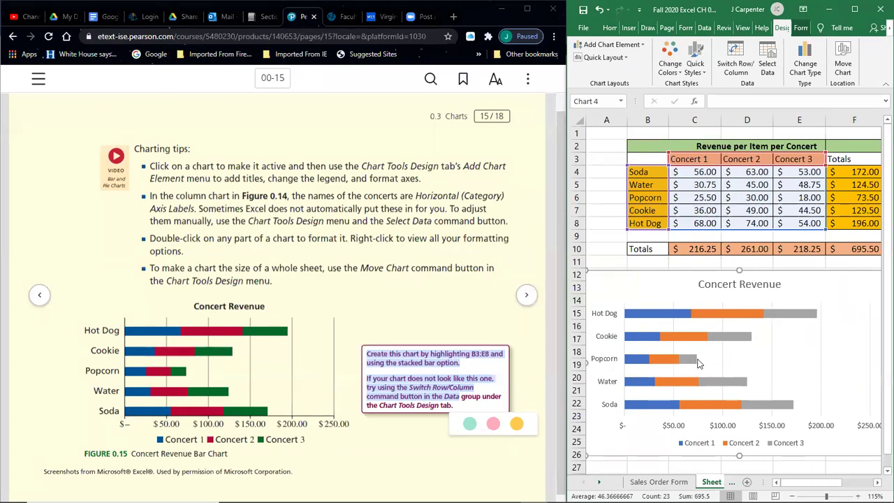
Examine the Popcorn, Water and Soda totals in the Totals column against the stacked bars
mouse_move(699, 363)
click(856, 198)
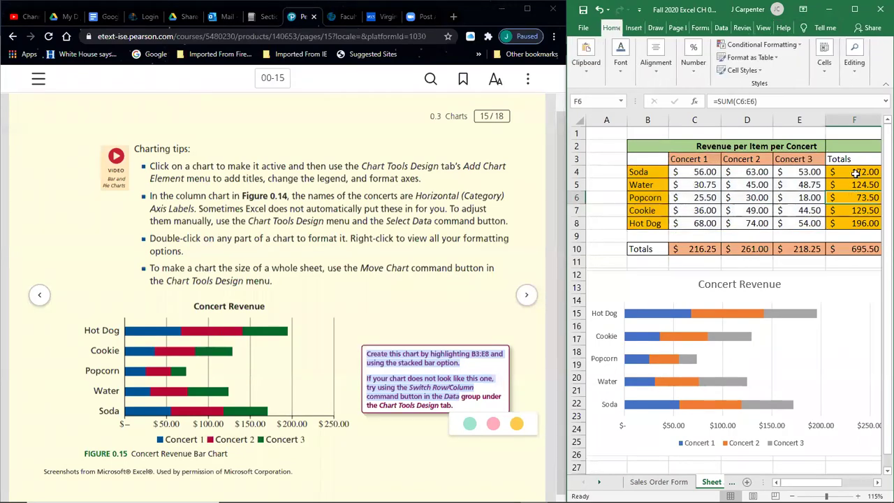
click(852, 186)
click(850, 172)
click(855, 198)
Turn the e-textbook to page 16 and highlight "two regions" in the pie chart instructions
click(523, 295)
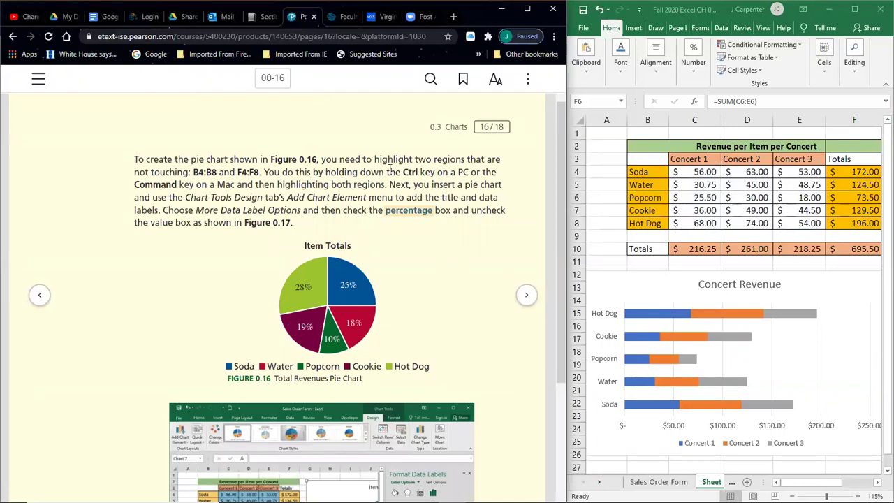
drag(413, 160, 466, 162)
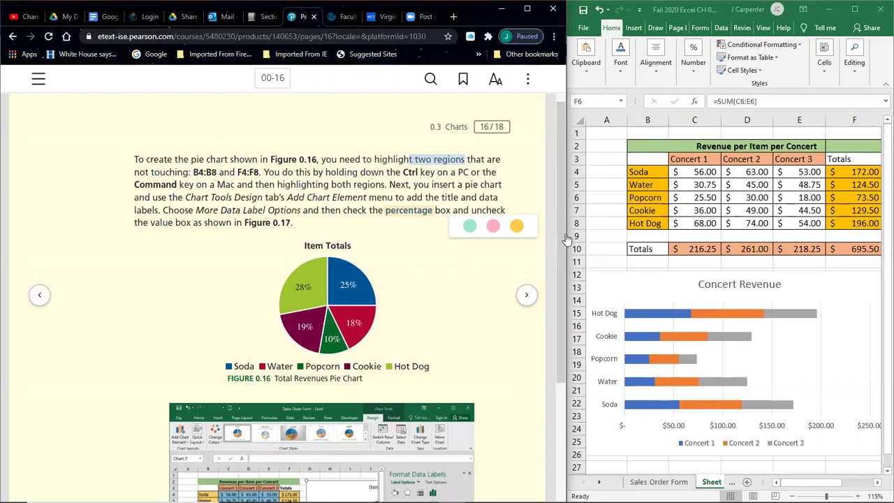
Try selecting B4:B8, the totals F4:F8, and the whole block B4:F8, and clear the selection
click(651, 164)
drag(637, 173, 636, 232)
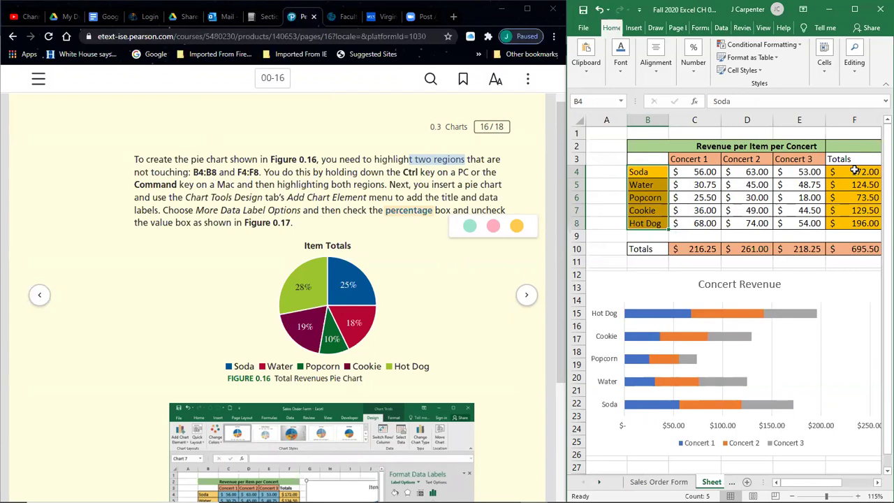
drag(855, 171, 858, 222)
drag(644, 172, 876, 223)
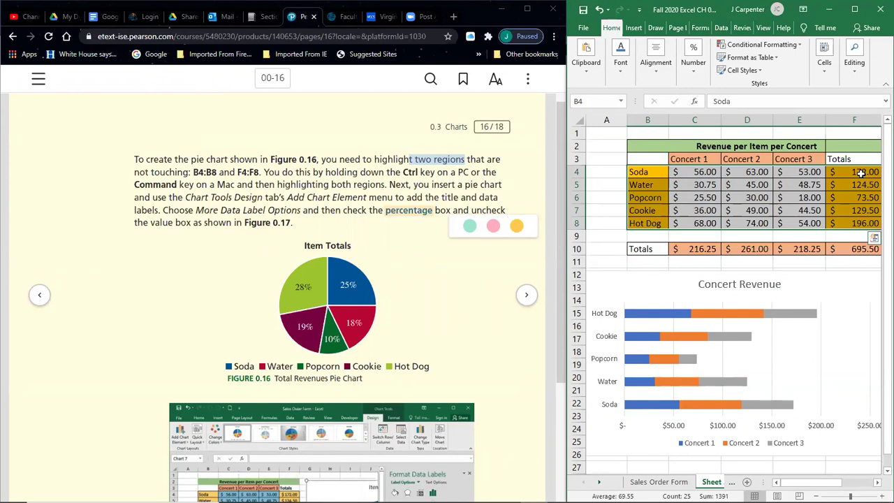
click(785, 245)
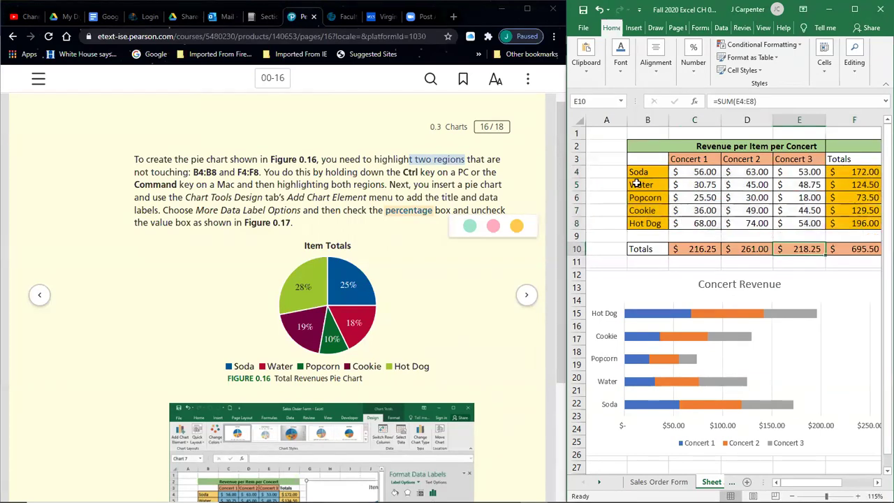
Try selecting the item names B4:B8 and the totals F4:F8 several times, and clear the selection
drag(641, 178, 643, 224)
drag(869, 172, 861, 225)
drag(639, 215, 644, 222)
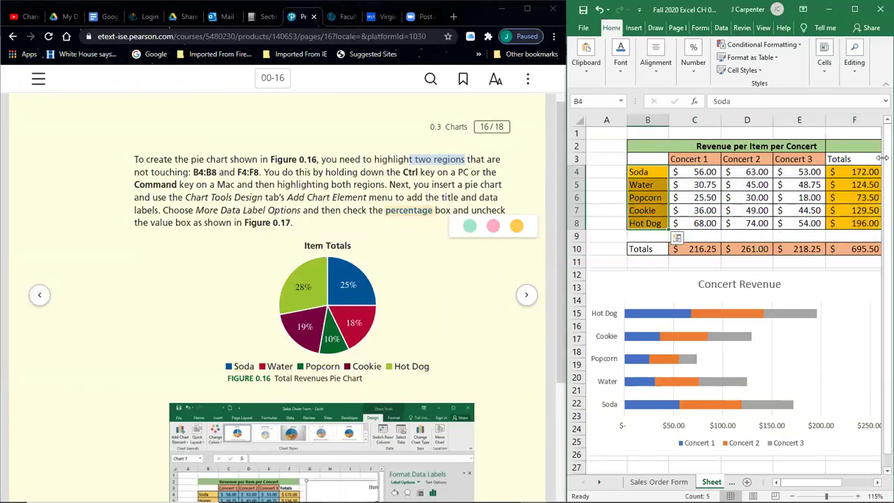
drag(853, 172, 850, 223)
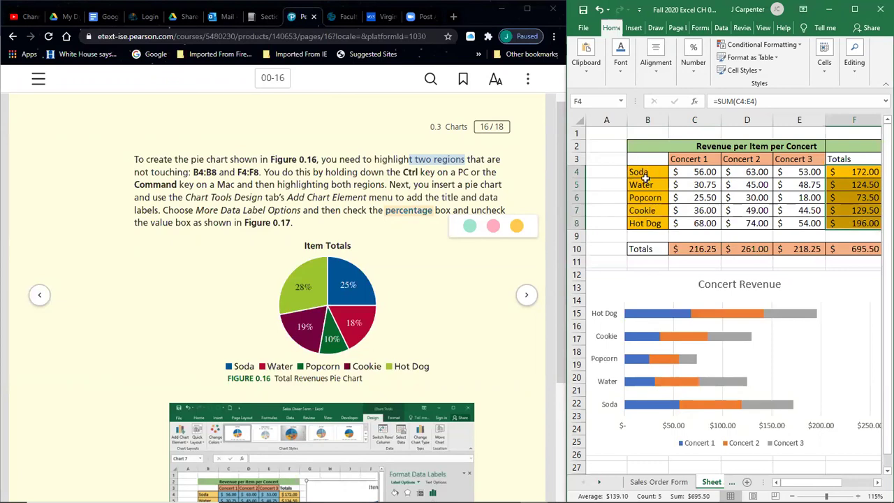
drag(646, 178, 642, 222)
drag(868, 174, 861, 227)
drag(647, 172, 644, 225)
drag(875, 172, 866, 227)
click(790, 244)
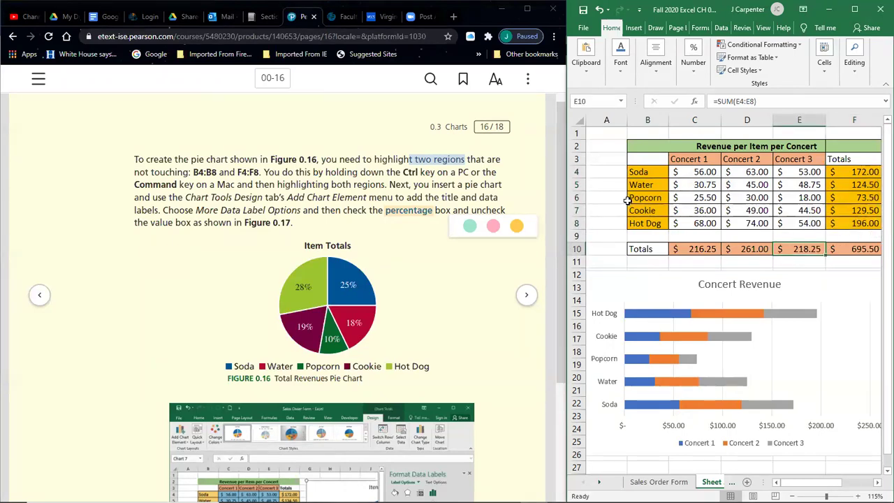
Select the two separate ranges B4:B8 and F4:F8 together and insert a 2-D Pie chart from them in the full-size workbook
drag(644, 171, 641, 222)
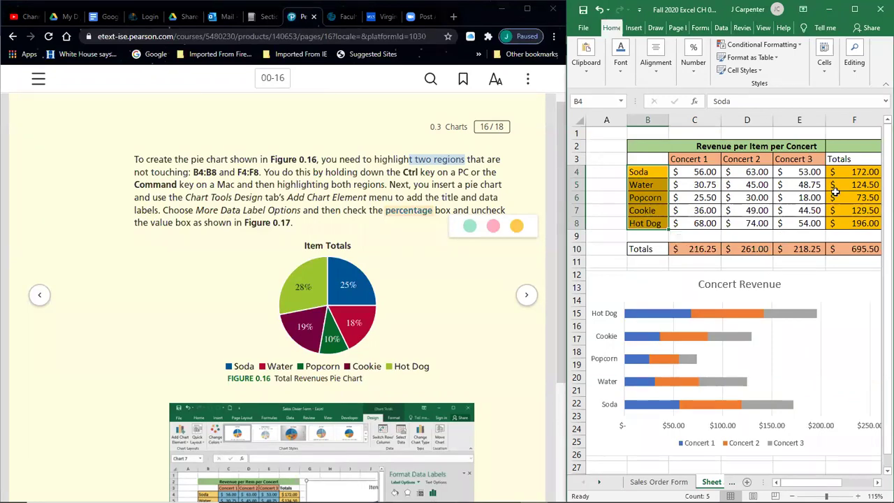
drag(858, 167, 846, 223)
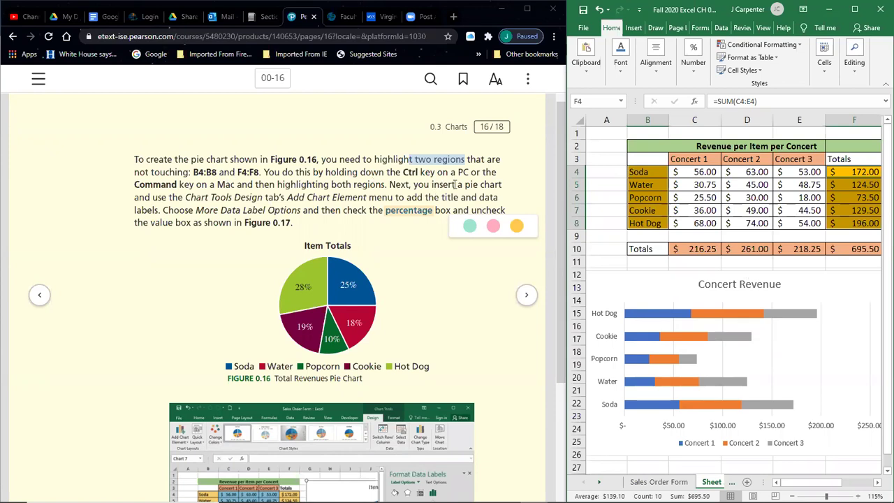
click(854, 9)
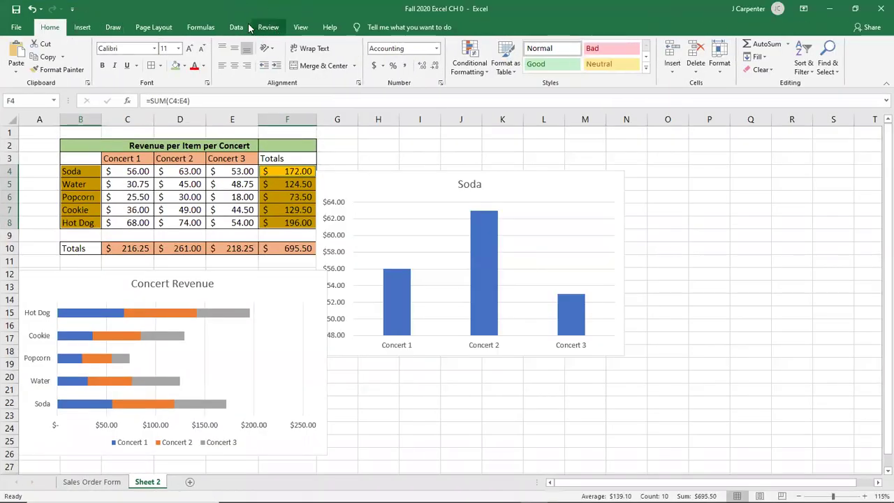
click(93, 30)
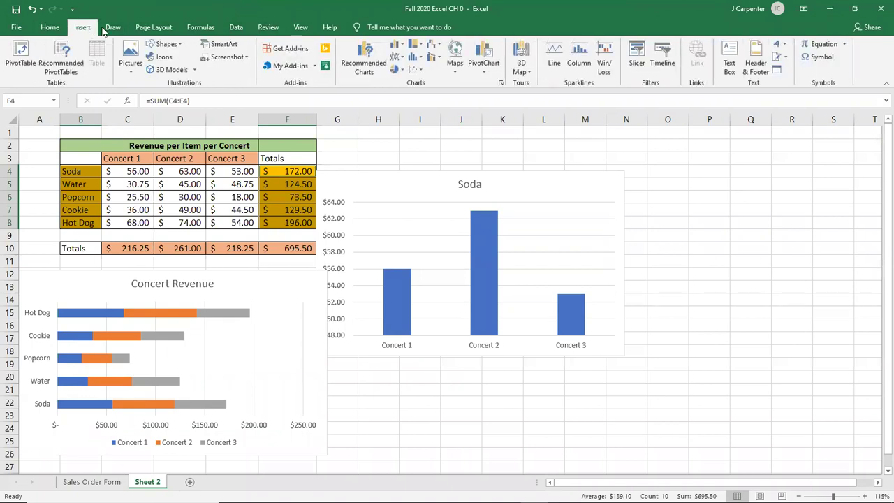
click(396, 71)
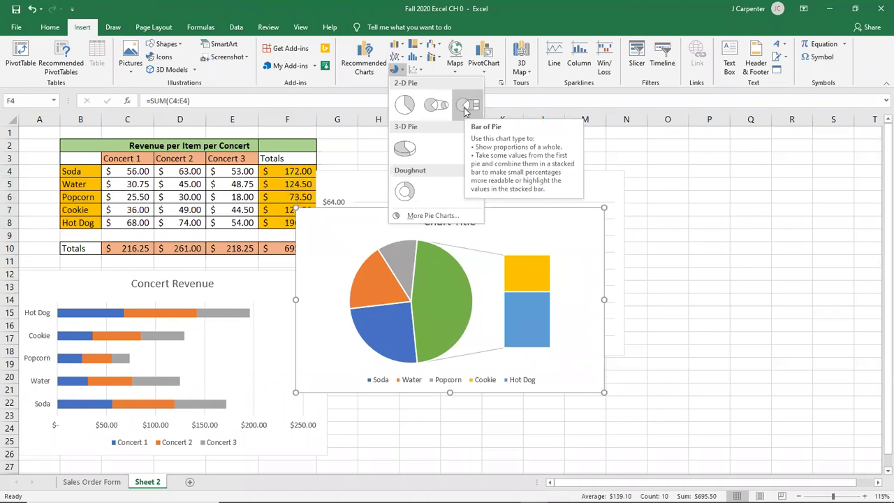
click(404, 106)
Move the Concert Revenue chart to the lower right of the Soda chart and the pie chart below the revenue table
drag(359, 213, 152, 148)
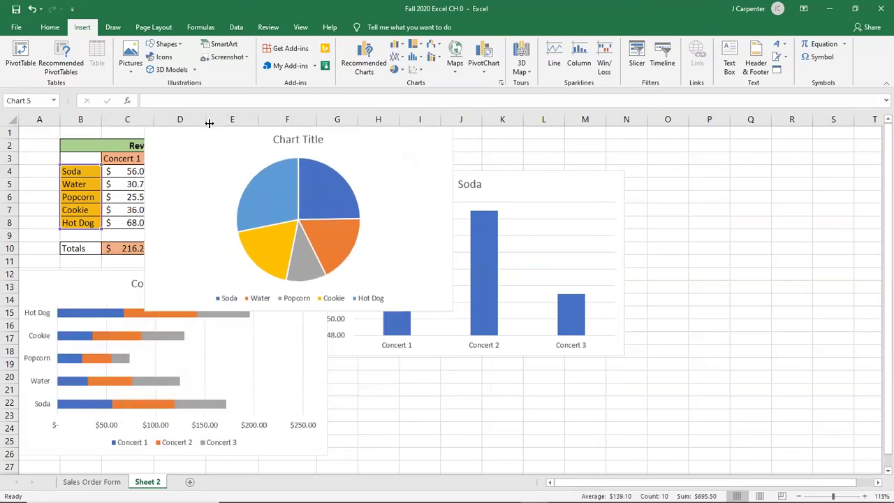
key(Escape)
drag(37, 286, 635, 307)
drag(330, 224, 53, 283)
Place the workbook beside the e-textbook and set the pie chart's title to "Item Totals"
key(super+Right)
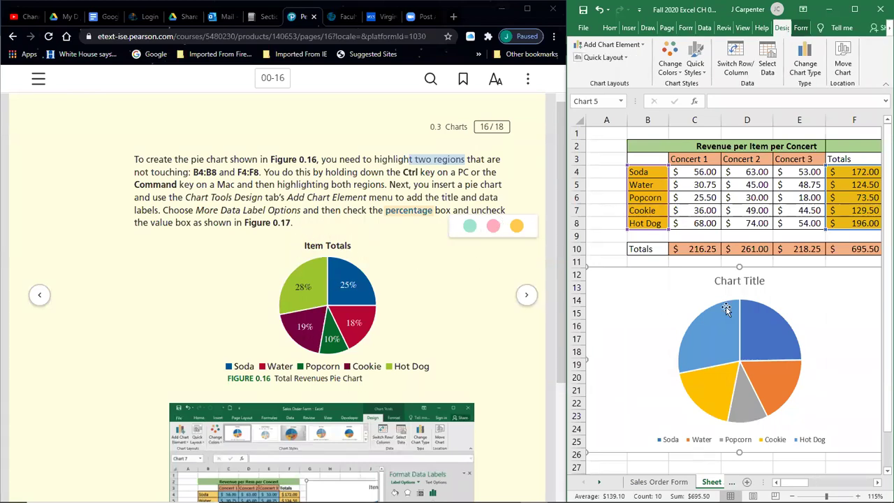
double_click(746, 281)
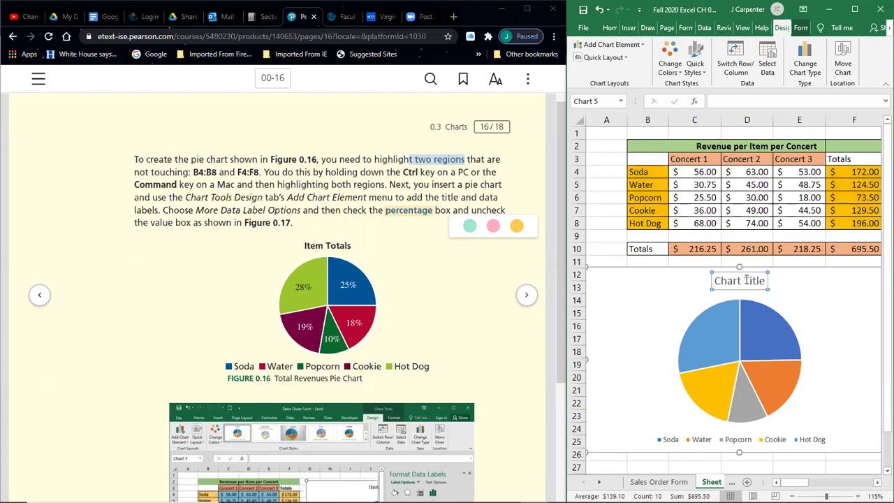
click(879, 130)
drag(759, 279, 726, 281)
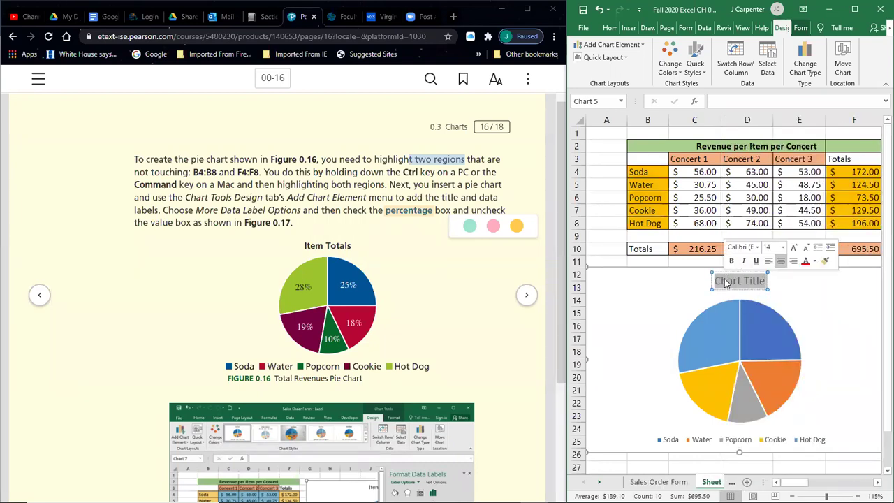
key(Delete)
text(Item Totals)
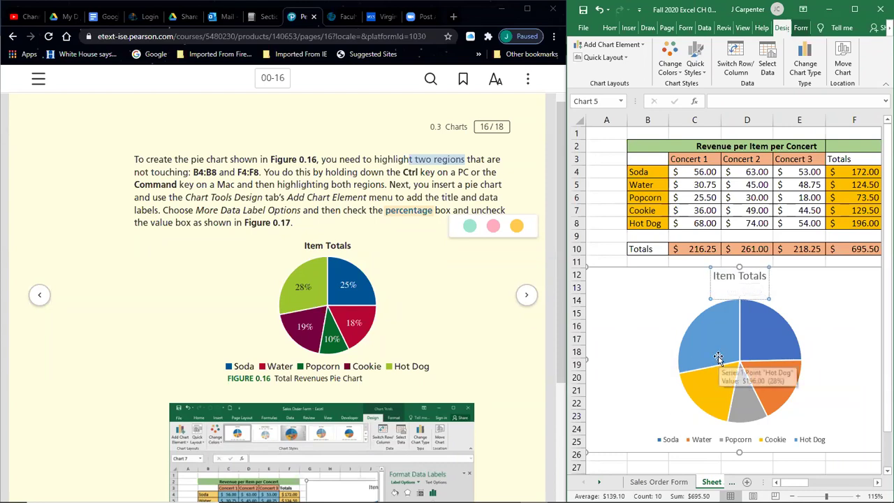
click(632, 296)
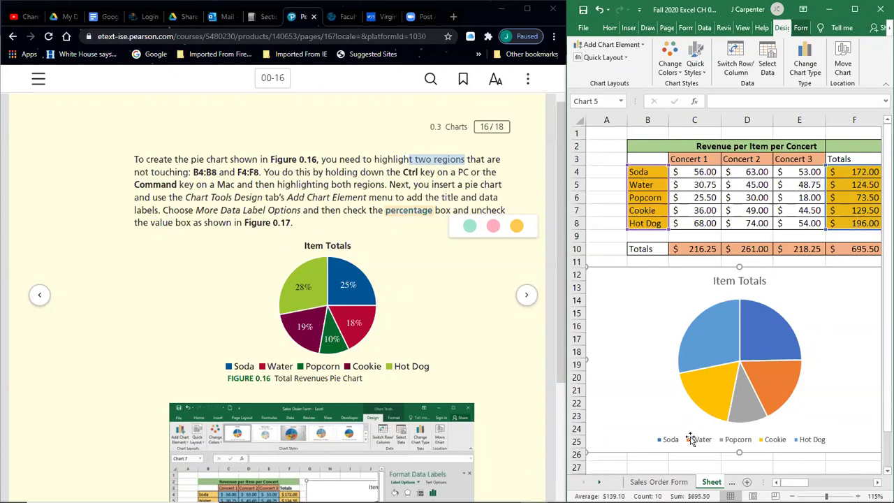
Try a 2-D Pie chart built from the totals F4:F8 alone in the full-size workbook, and delete that chart
click(855, 10)
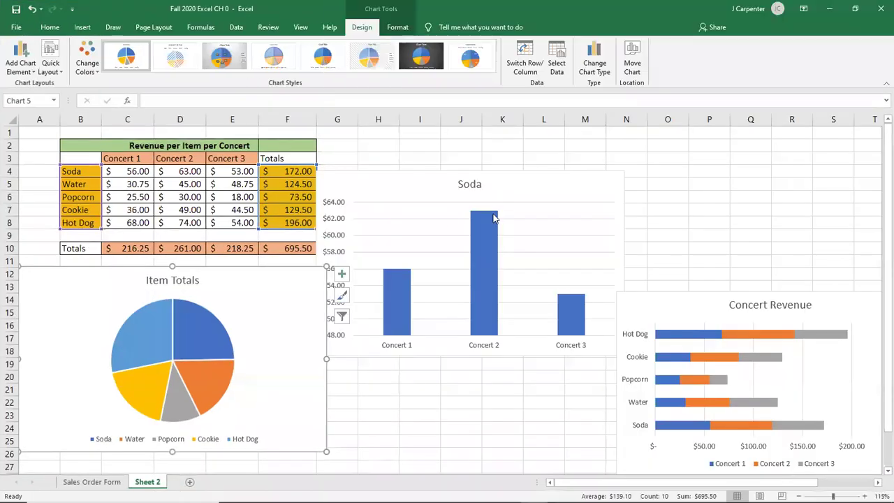
click(378, 146)
drag(287, 171, 292, 222)
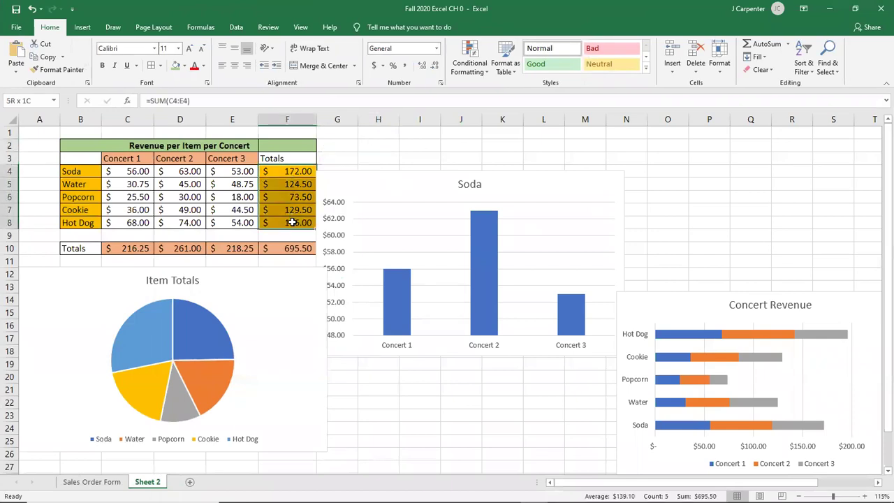
click(82, 27)
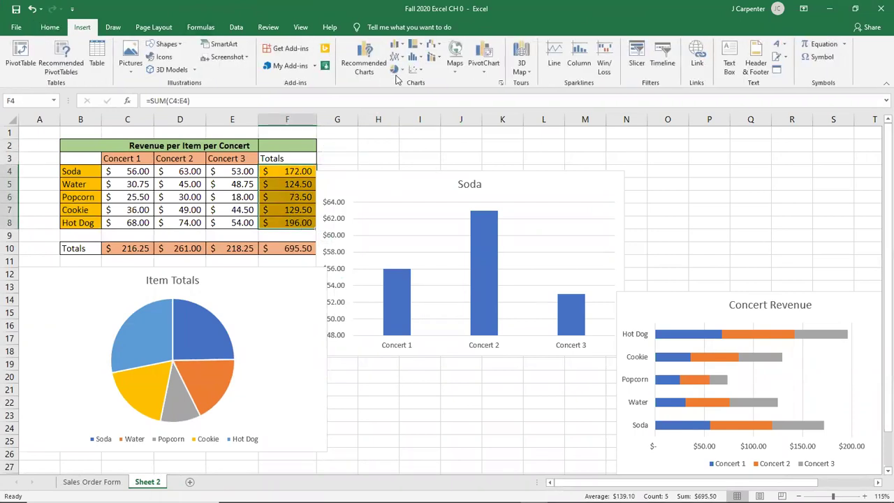
click(395, 69)
click(403, 105)
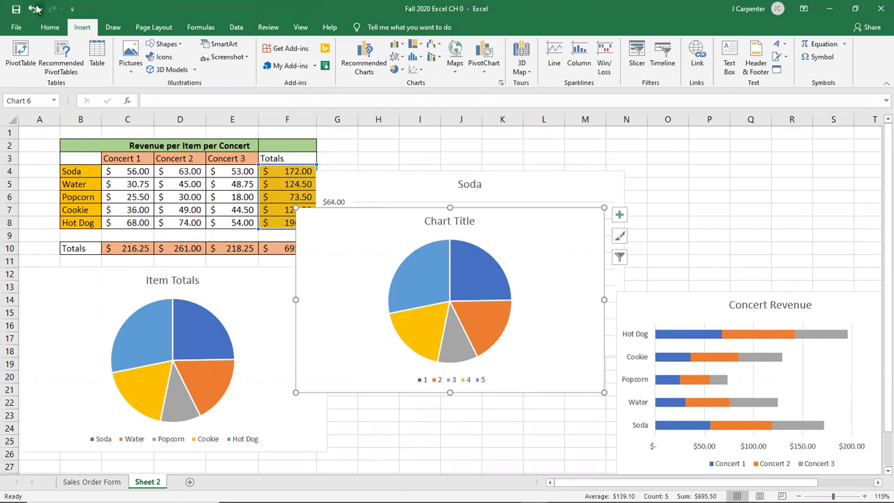
click(336, 249)
key(Delete)
Select the Item Totals chart, place the workbook beside the e-textbook, and examine each pie slice's value and percentage
click(134, 281)
drag(537, 8, 893, 14)
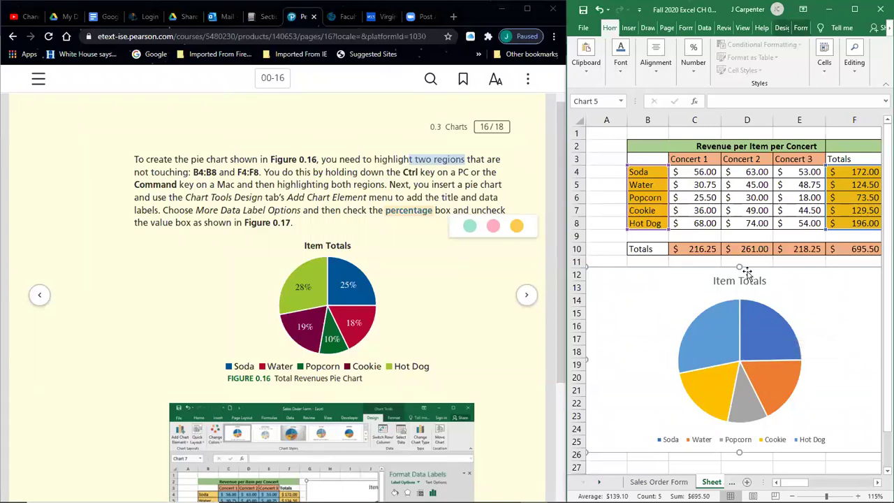
mouse_move(702, 353)
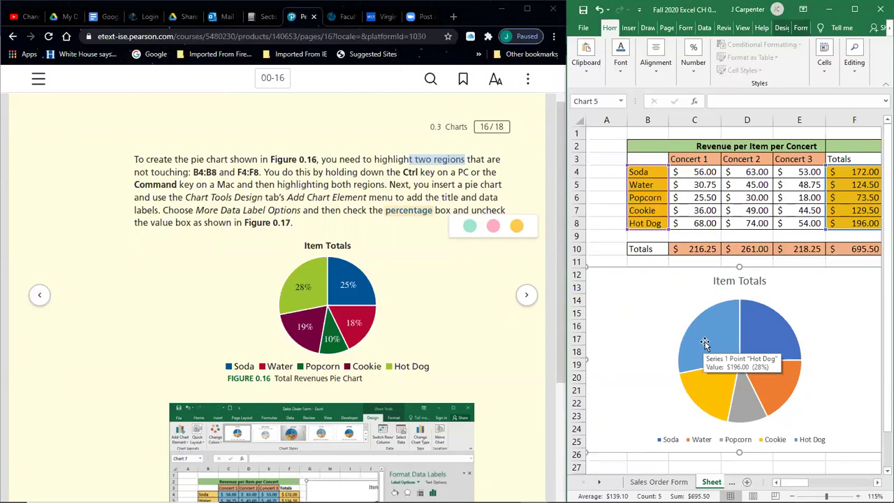
mouse_move(757, 321)
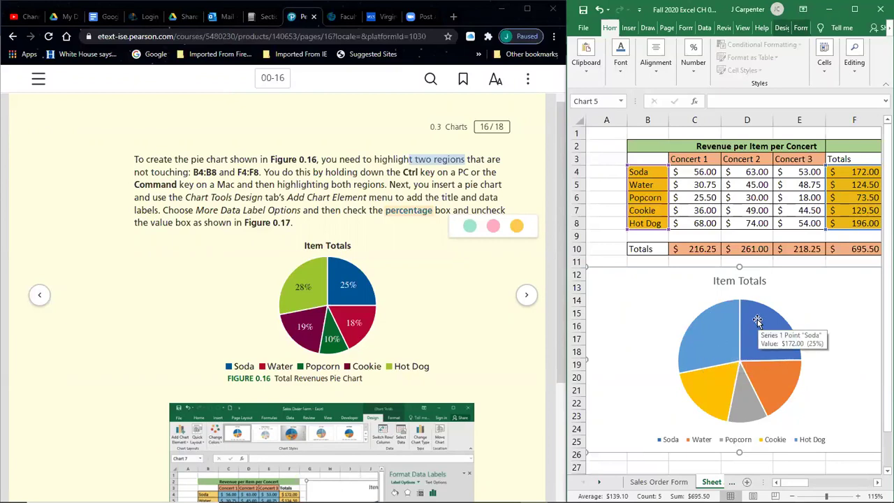
mouse_move(714, 389)
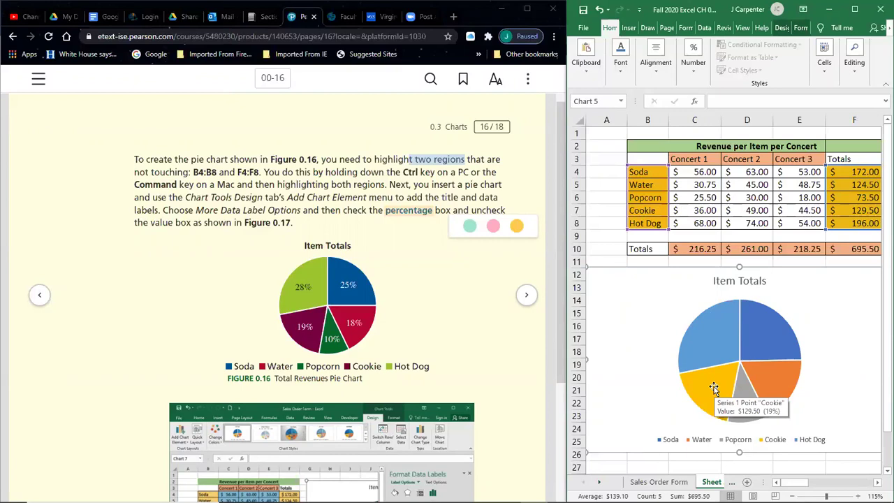
mouse_move(769, 382)
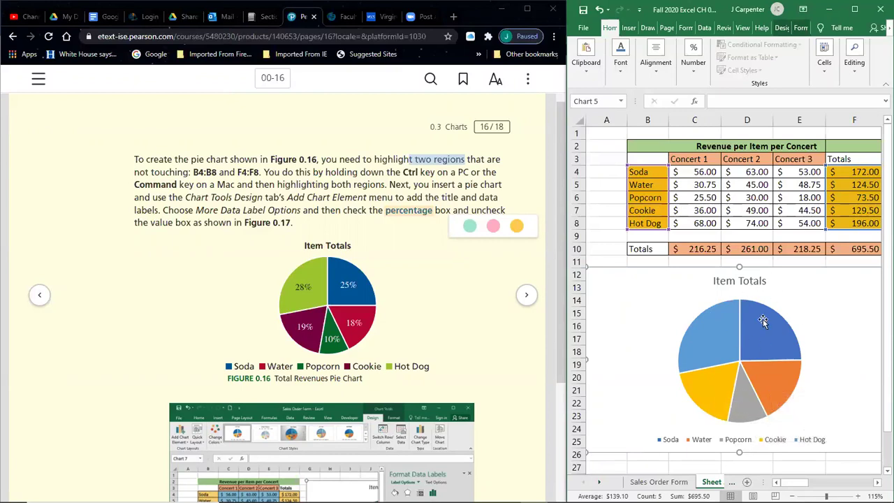
mouse_move(739, 395)
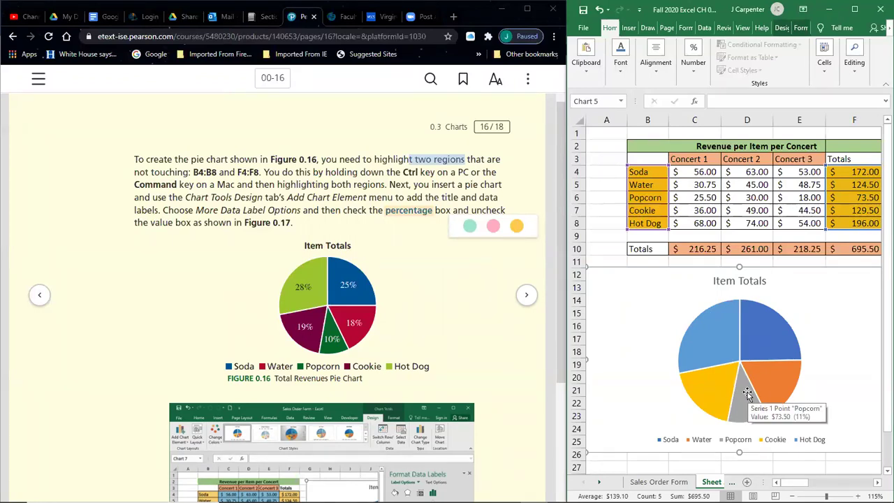
Highlight the e-textbook passage on adding the title and data labels, and add Best Fit data labels to the full-size workbook's Item Totals chart
mouse_move(719, 332)
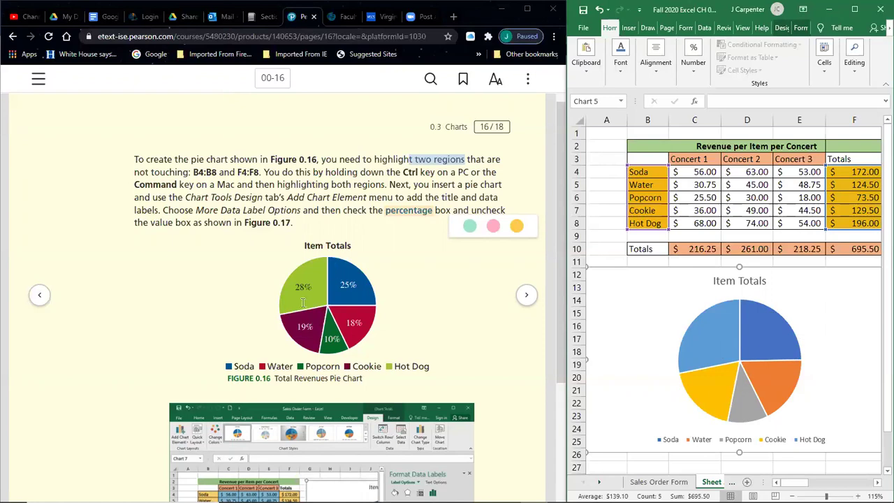
click(253, 196)
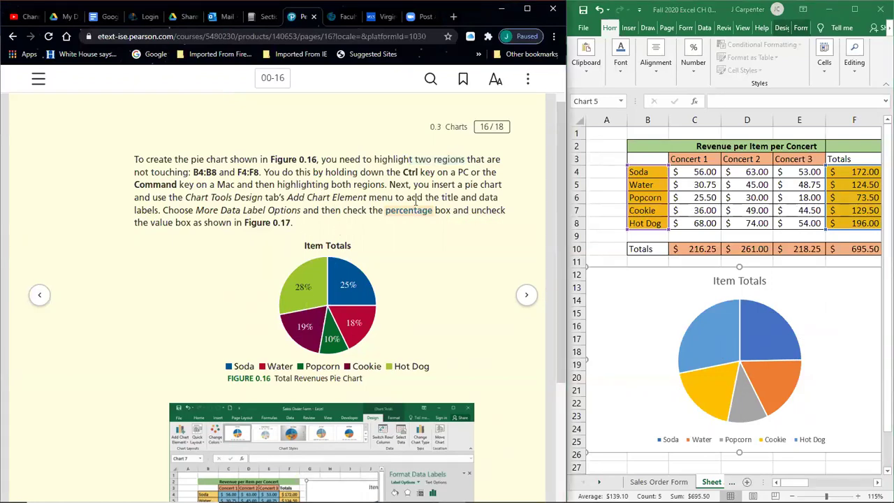
drag(186, 197, 165, 211)
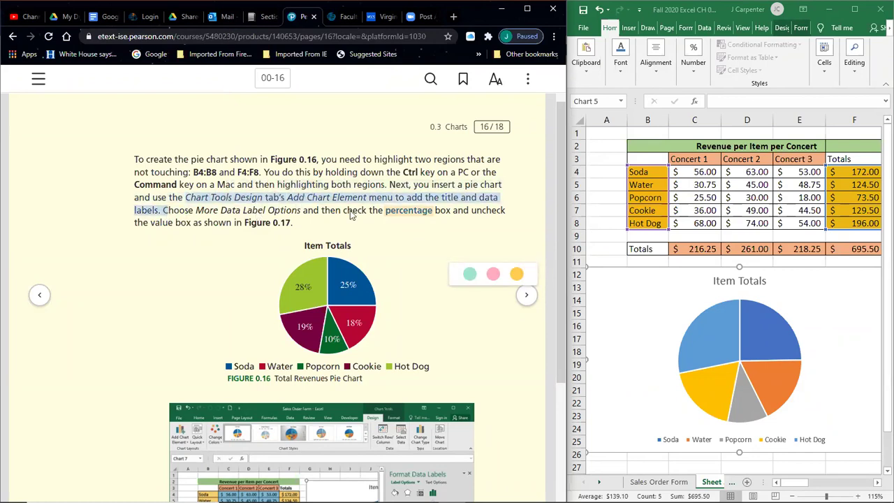
click(854, 10)
click(362, 27)
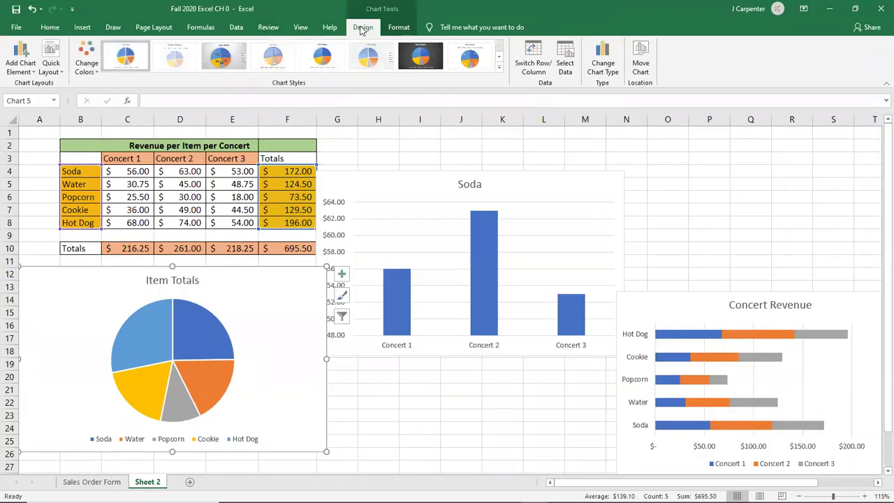
click(21, 56)
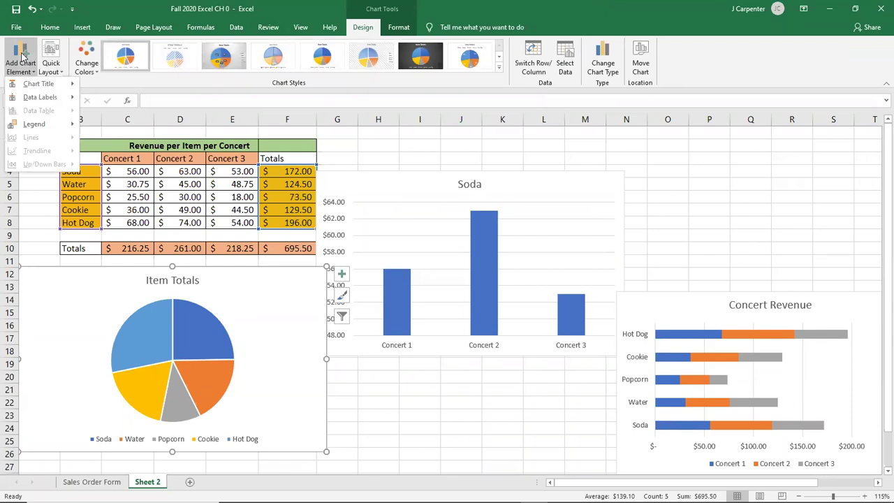
mouse_move(43, 100)
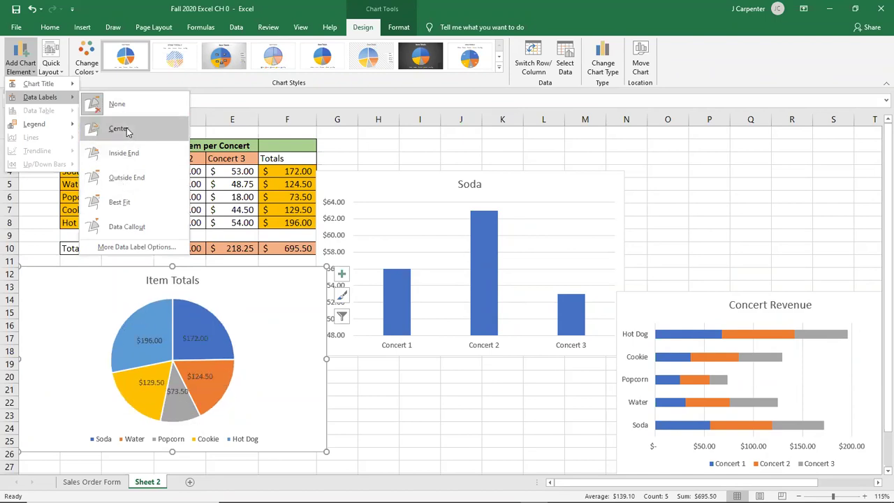
click(120, 209)
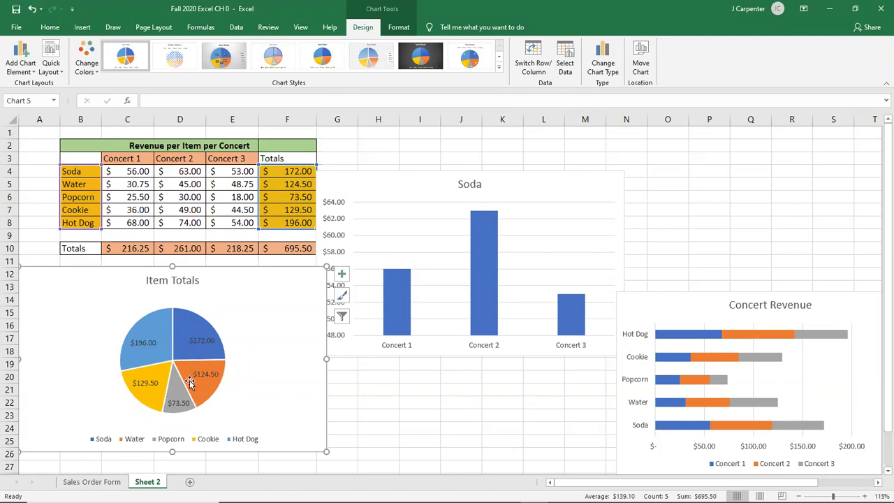
Check the e-textbook's data label instructions, and turn off Value in the Item Totals chart's data label options
key(super+Right)
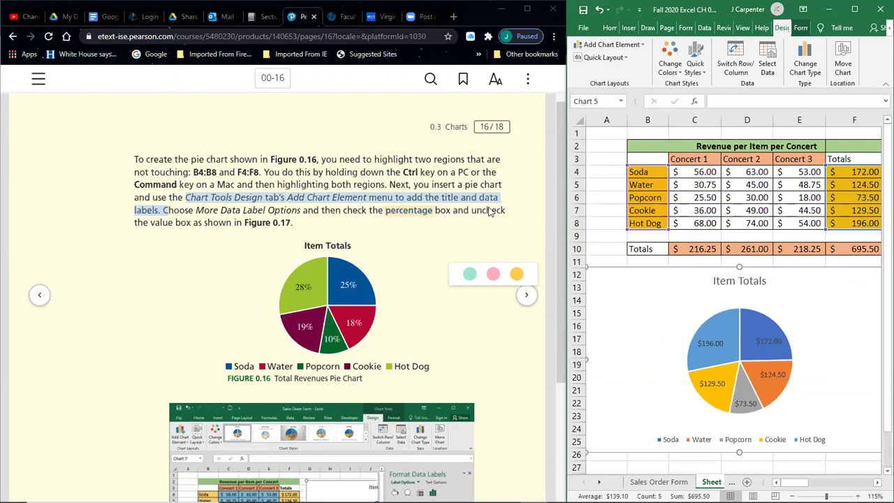
click(200, 213)
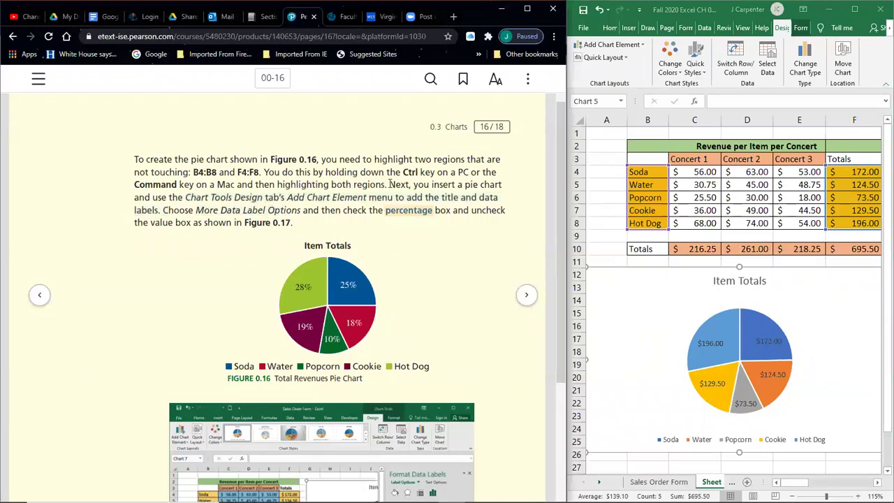
click(854, 9)
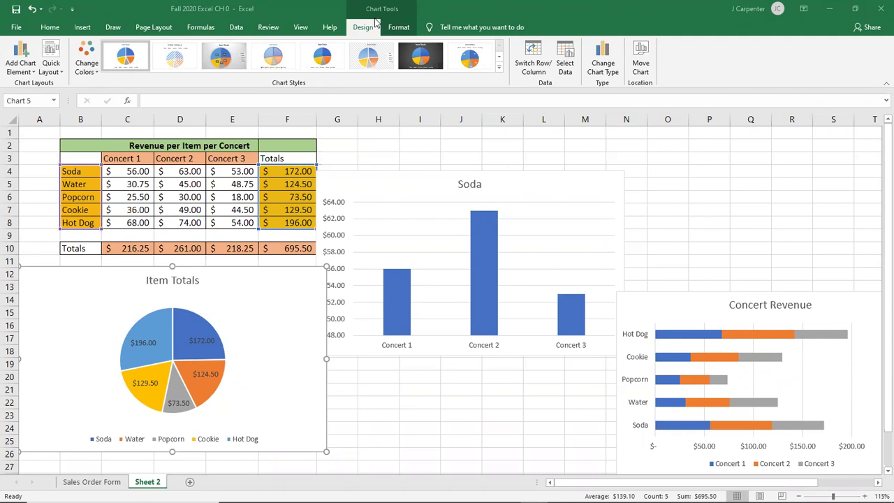
click(23, 54)
mouse_move(40, 100)
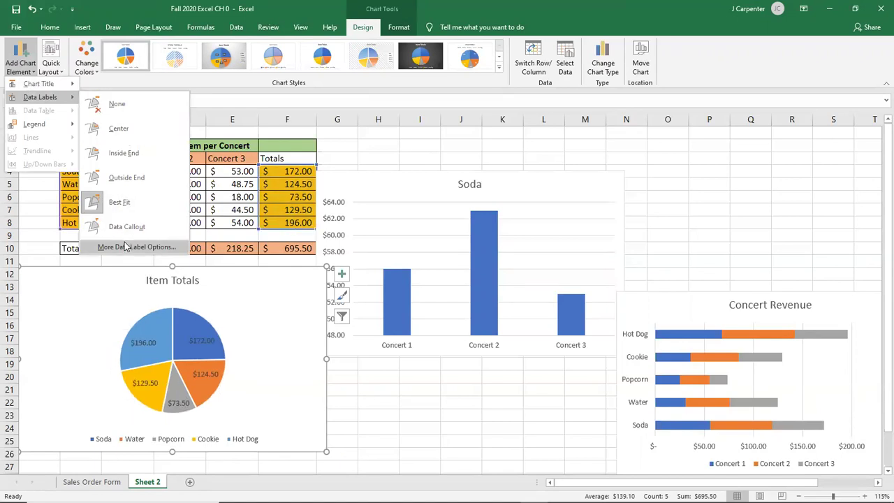
click(124, 248)
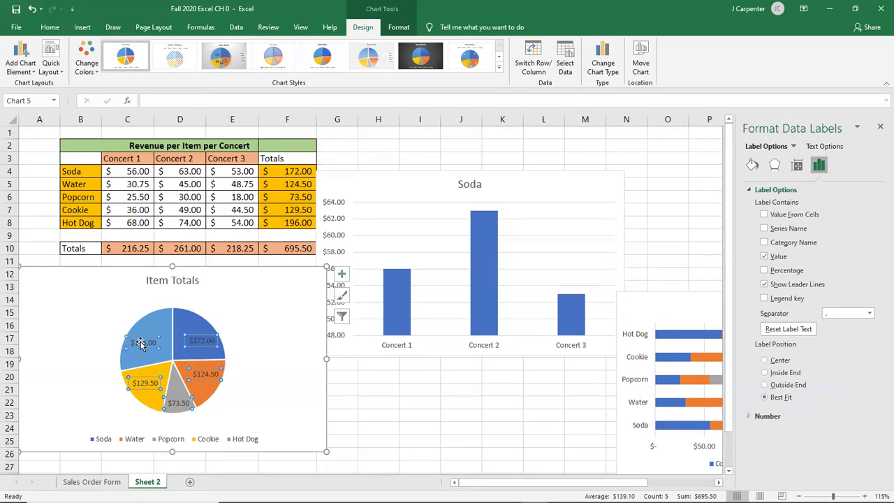
click(765, 257)
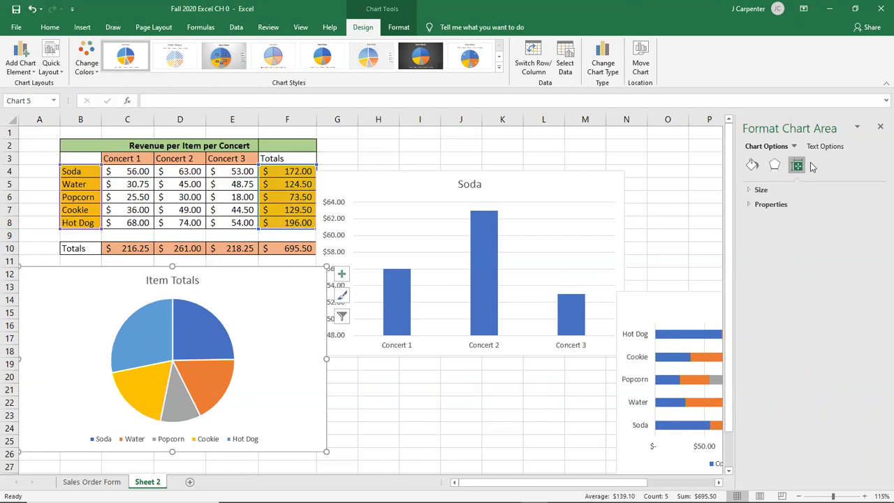
click(879, 127)
click(20, 64)
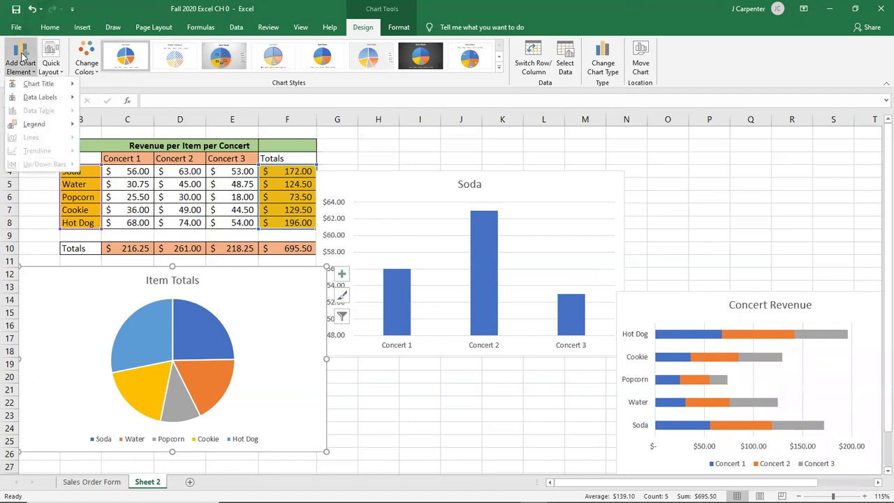
mouse_move(42, 126)
click(126, 299)
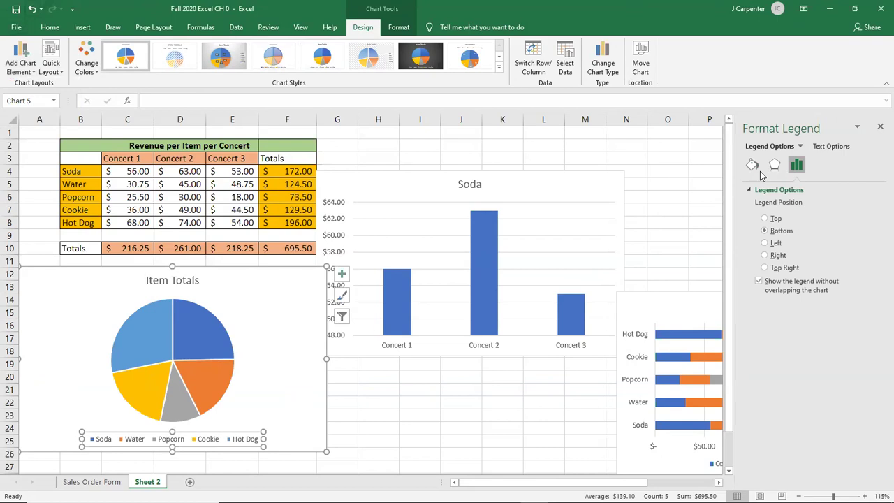
click(800, 146)
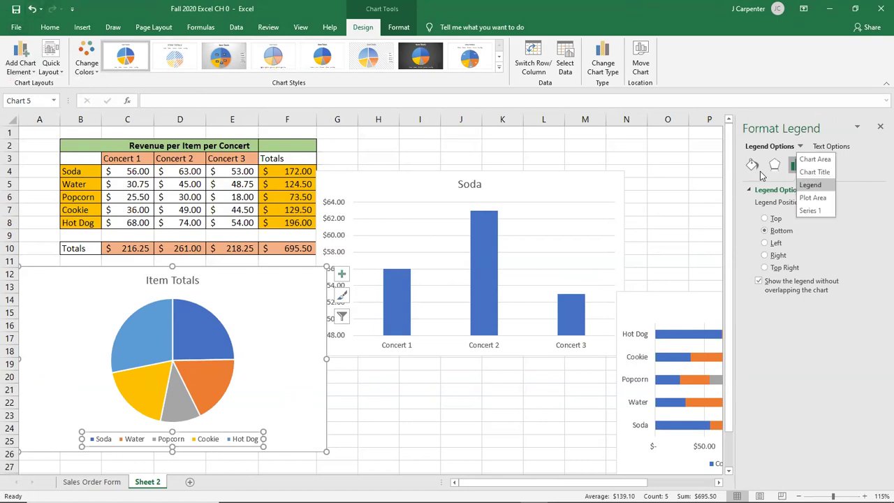
click(819, 160)
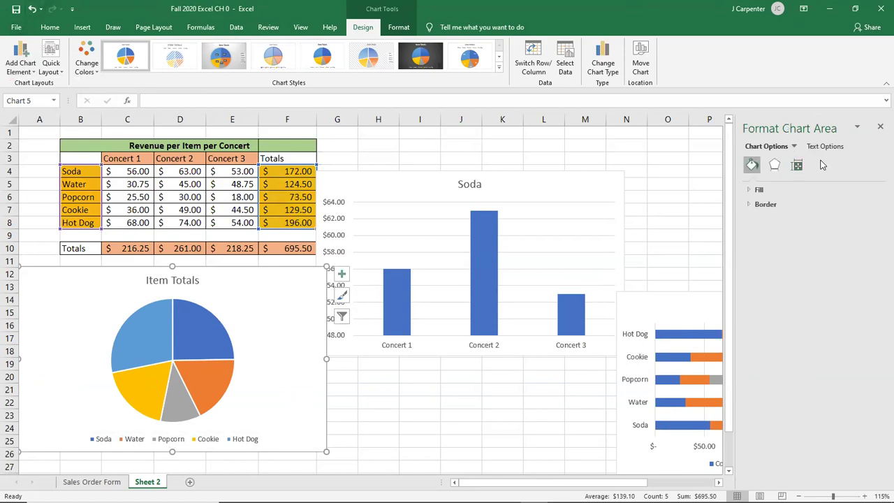
click(795, 146)
click(879, 126)
Try to undo the recent changes to the Item Totals chart, and reselect the whole chart
click(32, 9)
click(31, 9)
click(32, 9)
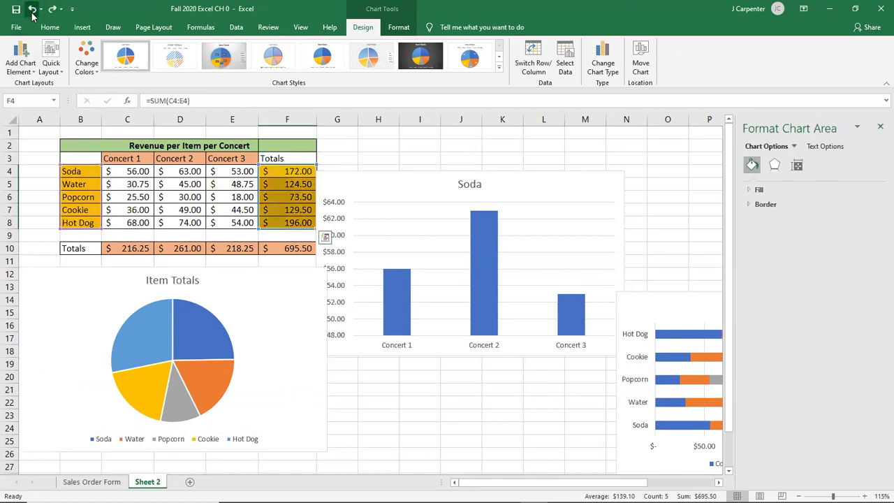
click(31, 9)
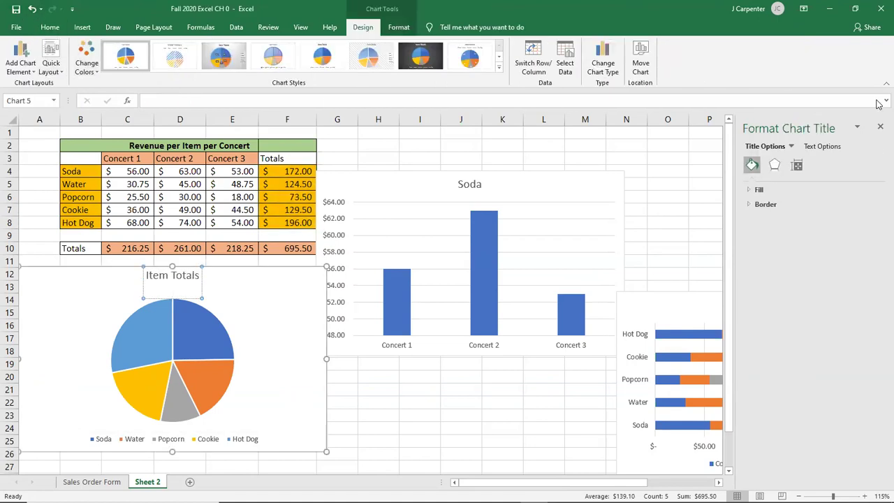
click(880, 127)
click(280, 295)
Add data labels to the Item Totals pie that contain Percentage and not Value, through the additional data label options
click(27, 57)
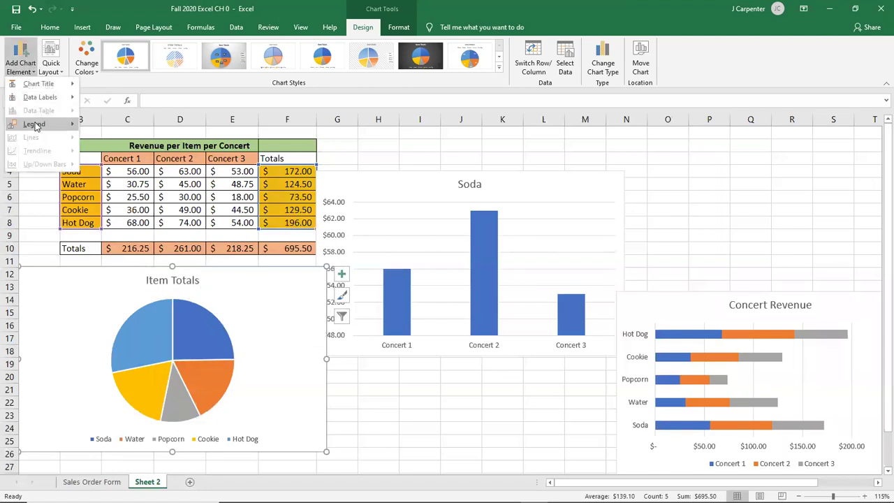
mouse_move(40, 97)
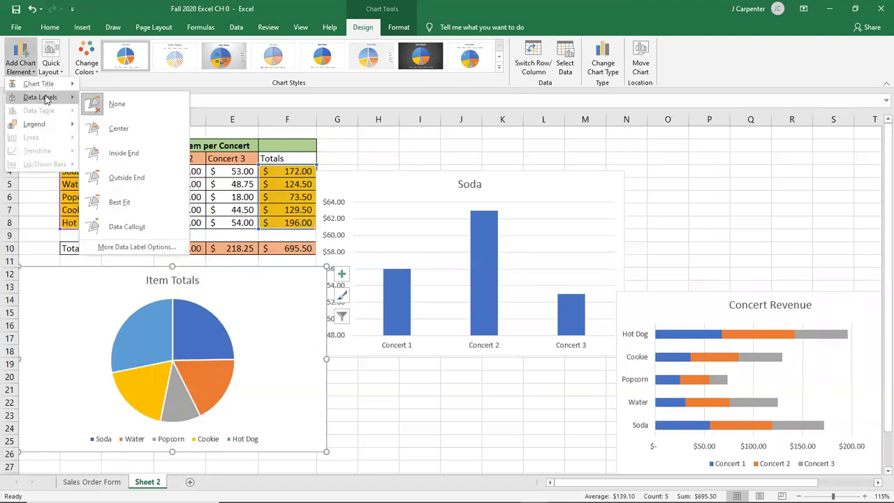
click(120, 247)
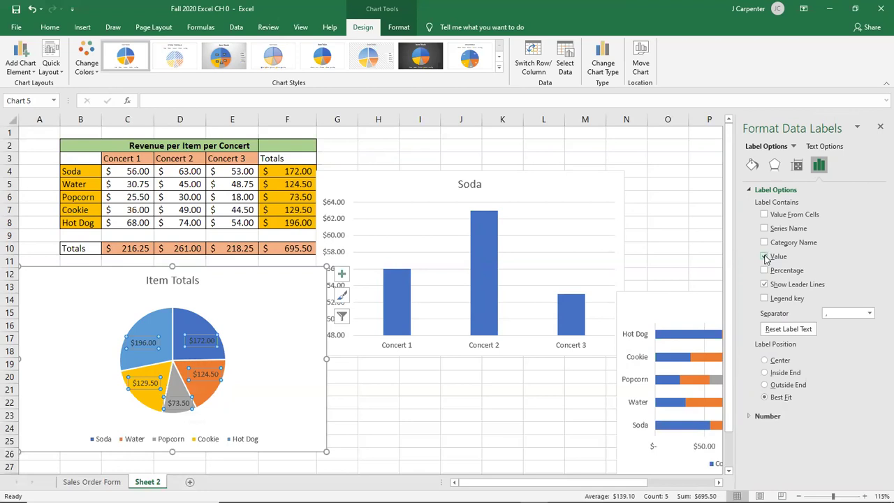
click(765, 271)
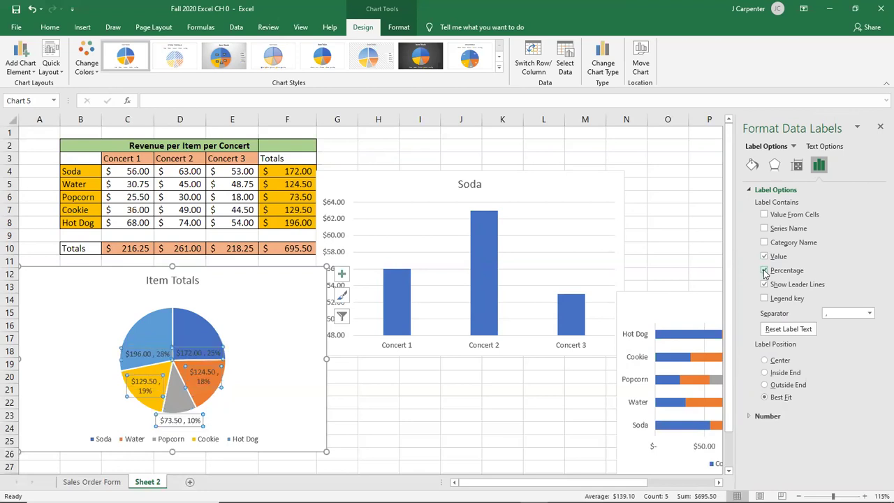
click(763, 256)
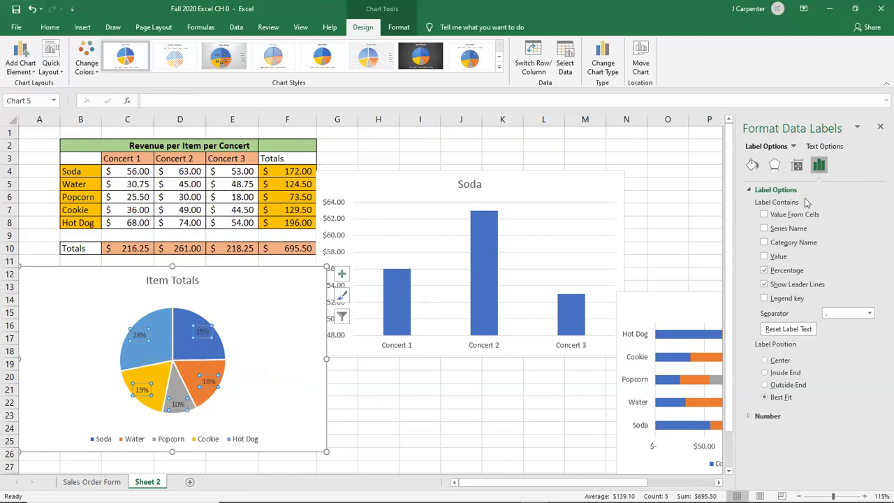
Try the Center and Inside End positions for the pie's percentage labels, and set them back to Best Fit
click(764, 360)
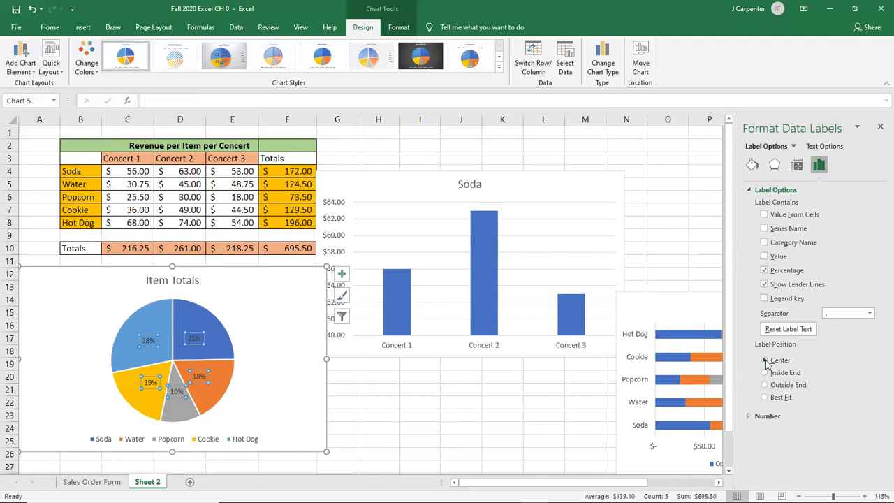
click(764, 373)
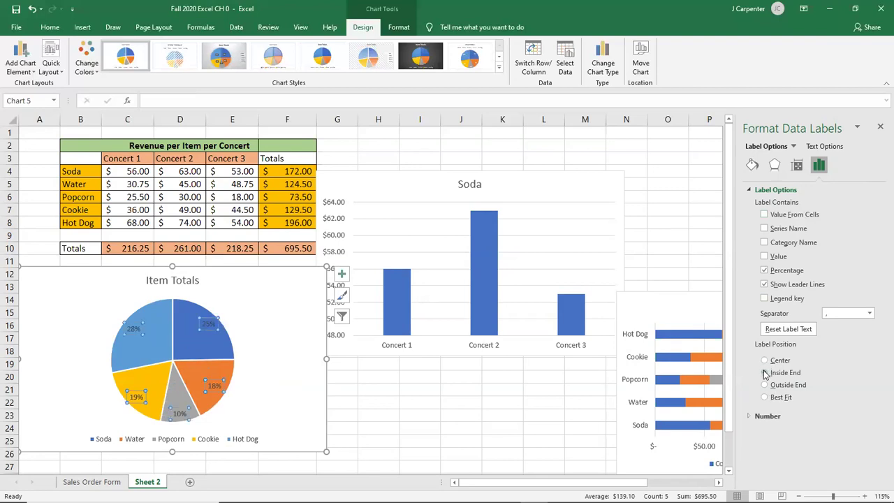
click(765, 397)
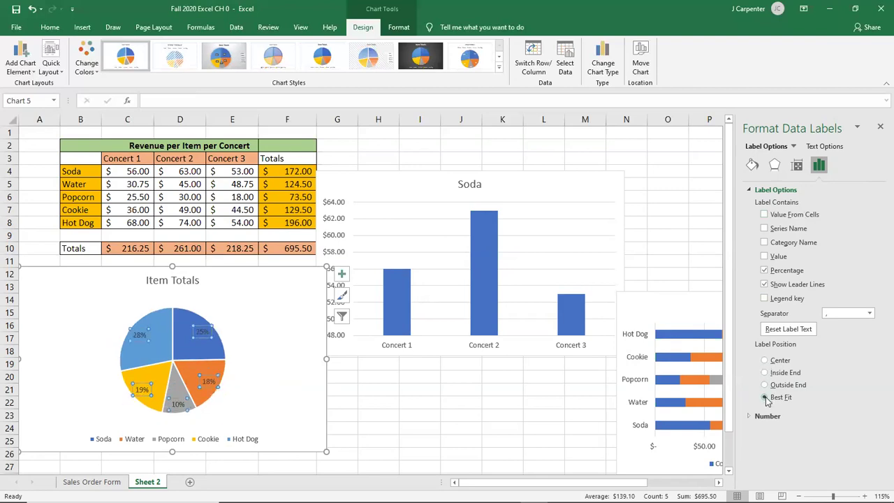
click(880, 127)
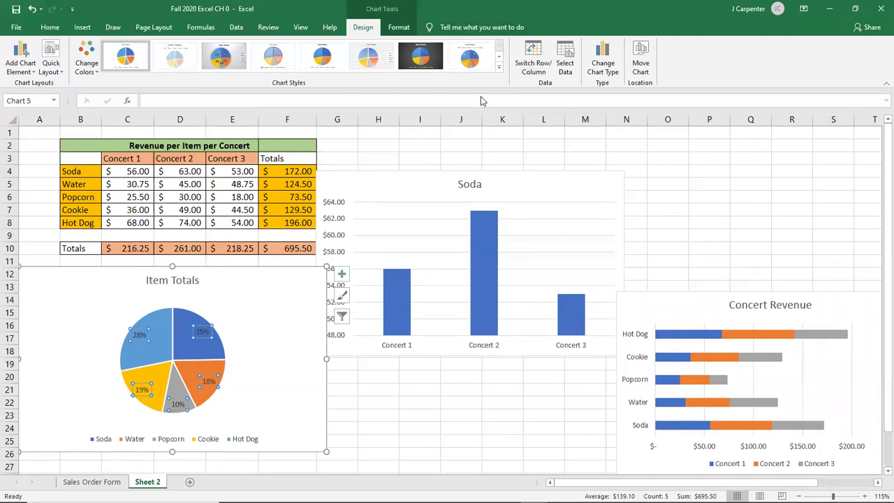
Switch to the e-textbook in Chrome and read page 17 on labelling a pie chart made from F4:F8 alone
mouse_move(431, 480)
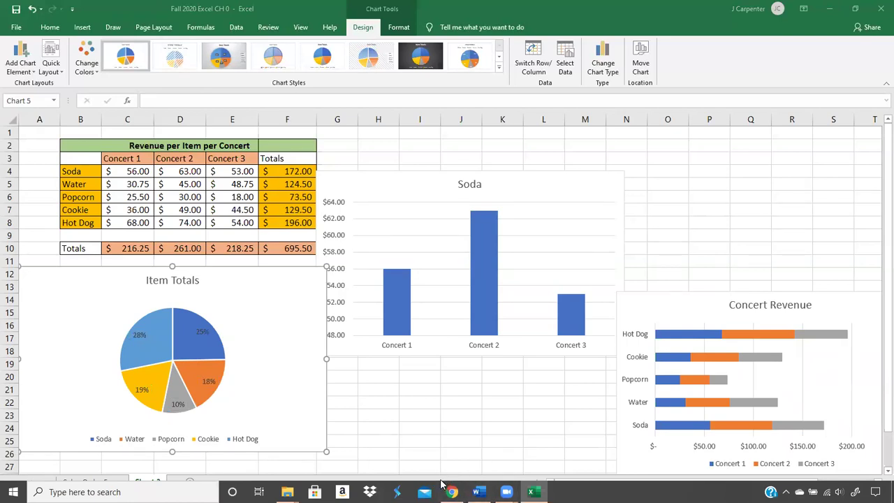
click(452, 492)
scroll(465, 282, down, 2)
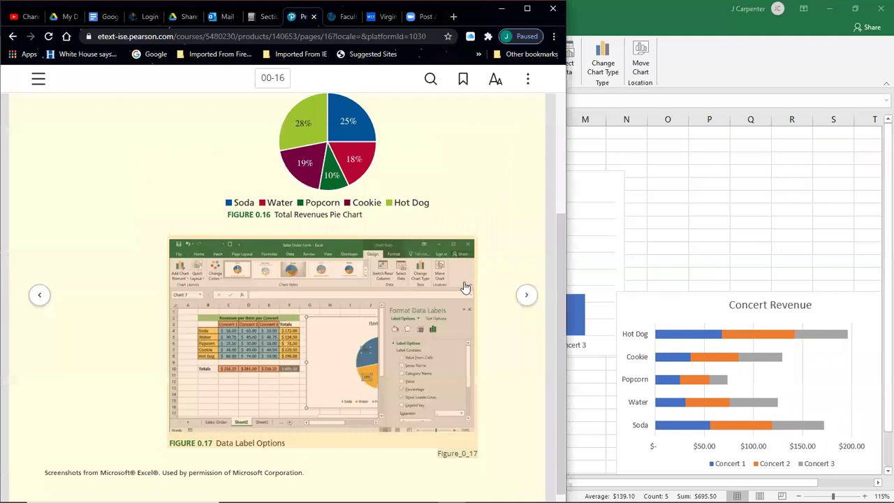
click(525, 295)
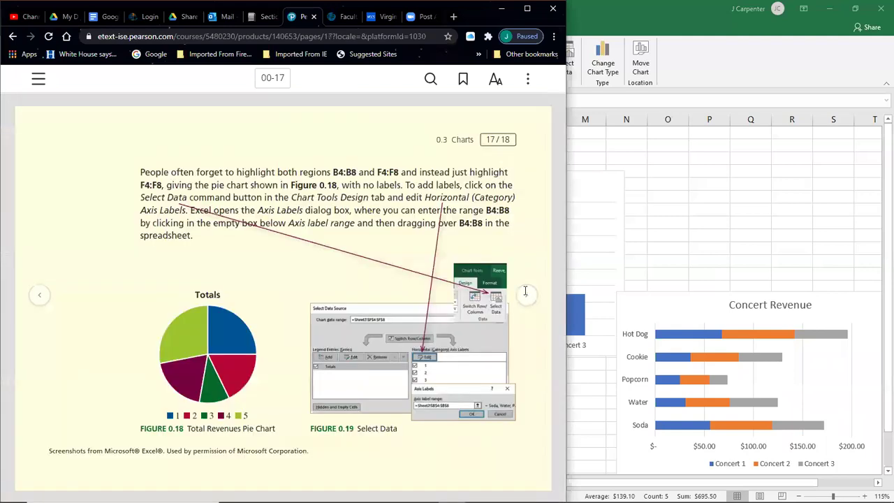
click(527, 8)
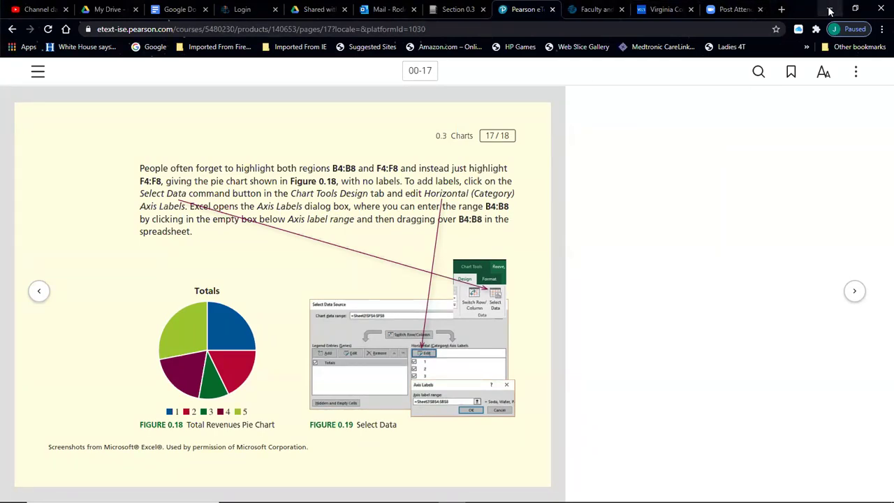
click(855, 9)
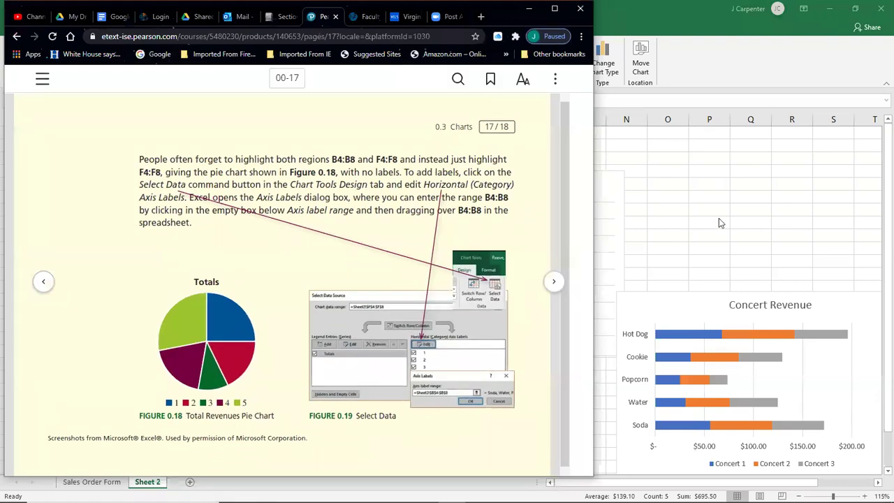
Switch back to Excel and insert a 2-D pie chart from the totals in F4:F8 alone
click(718, 219)
drag(295, 169, 280, 221)
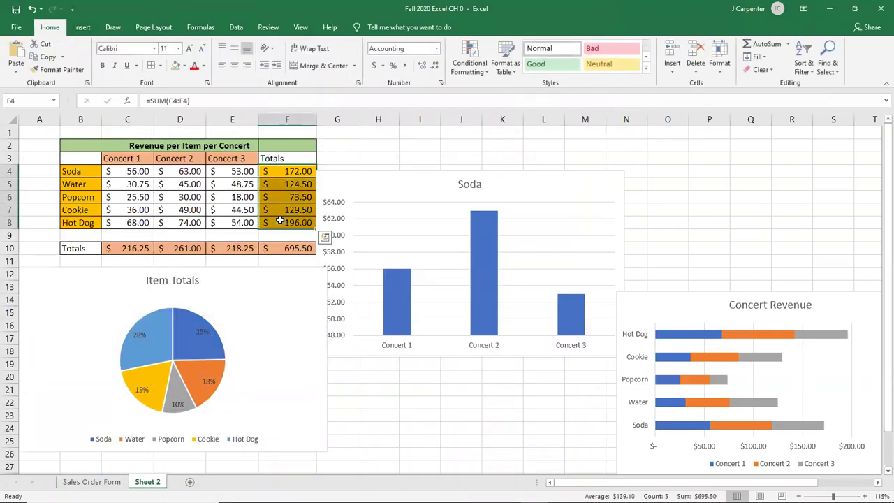
click(75, 28)
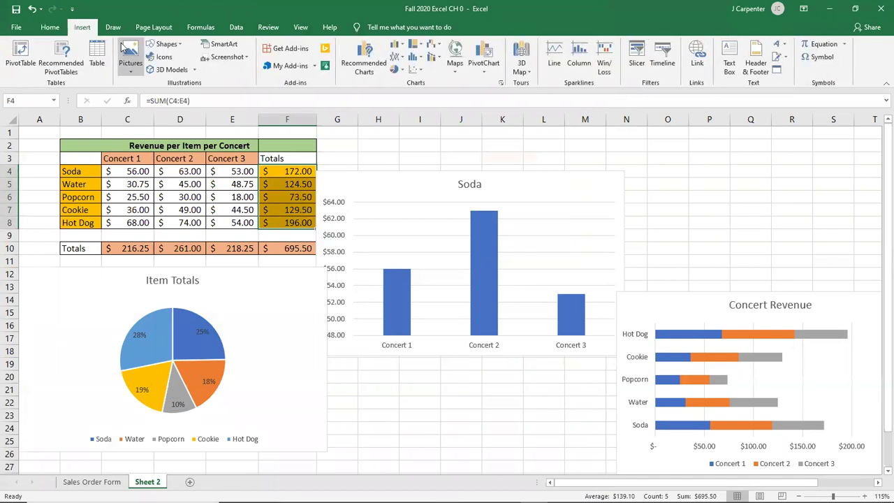
click(396, 69)
click(402, 107)
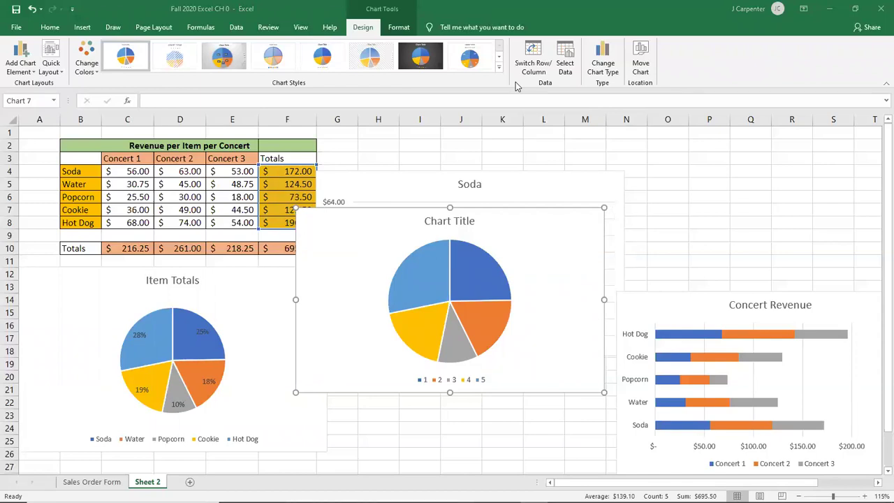
Try to label the new pie's categories by entering plain B4:B8 as the axis label range in the chart's data source
click(566, 56)
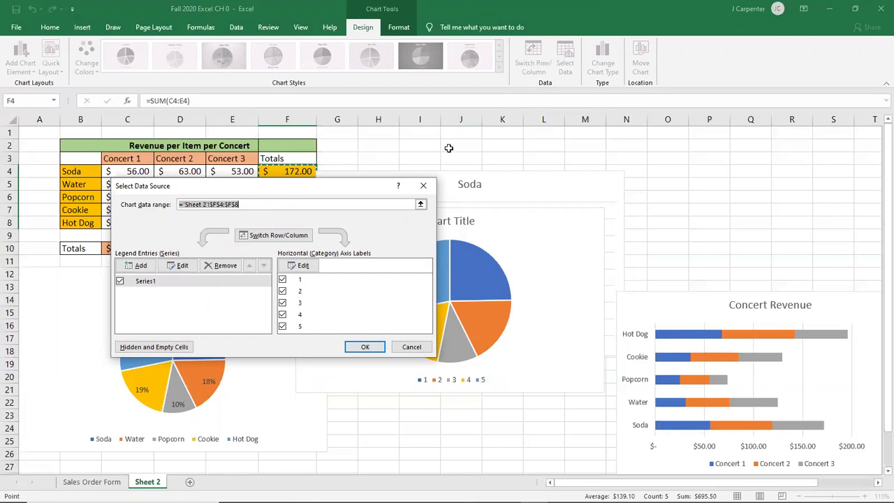
click(300, 265)
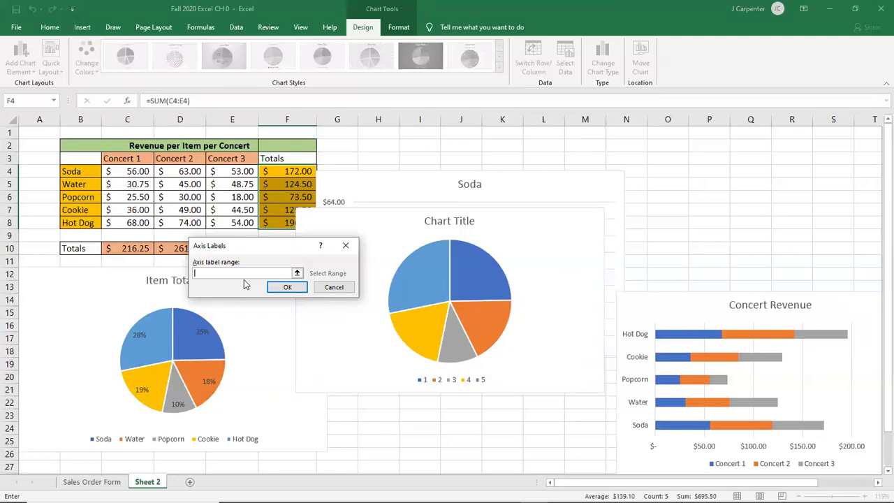
text(B4:B8)
click(287, 287)
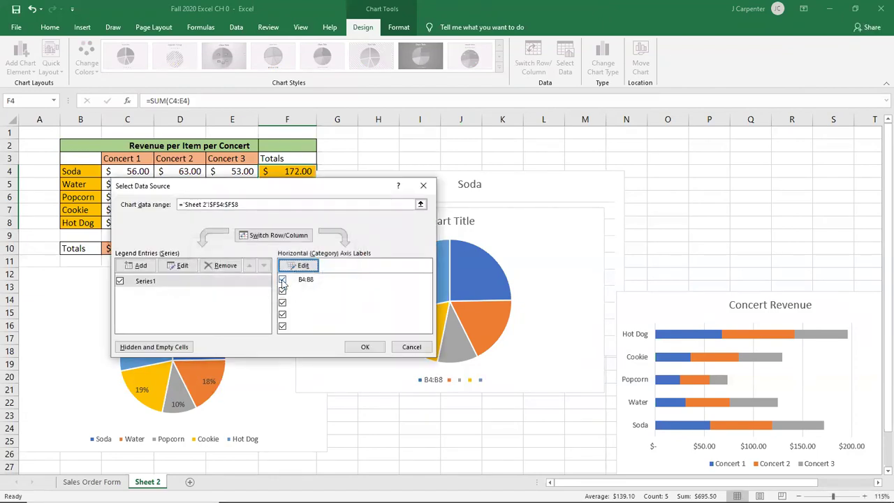
click(365, 347)
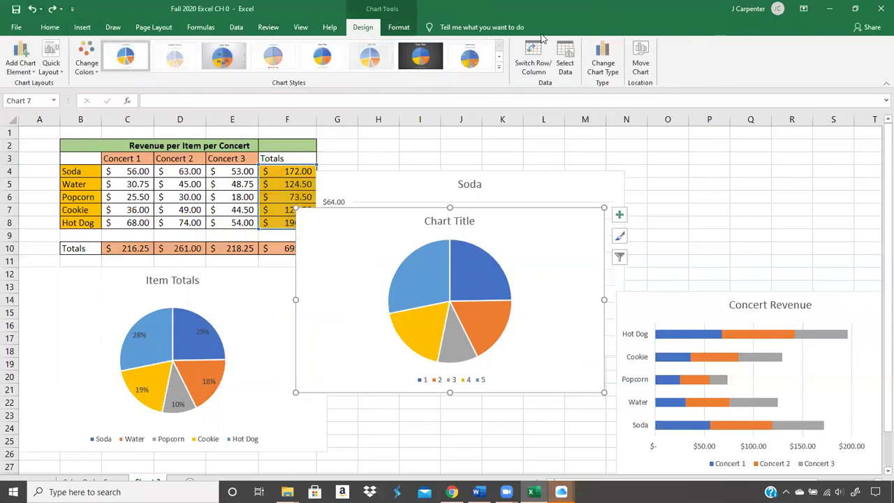
Pick cells B4:B8 on the sheet, with the dialog collapsed, as the new pie's axis label range, and undo the change
click(565, 55)
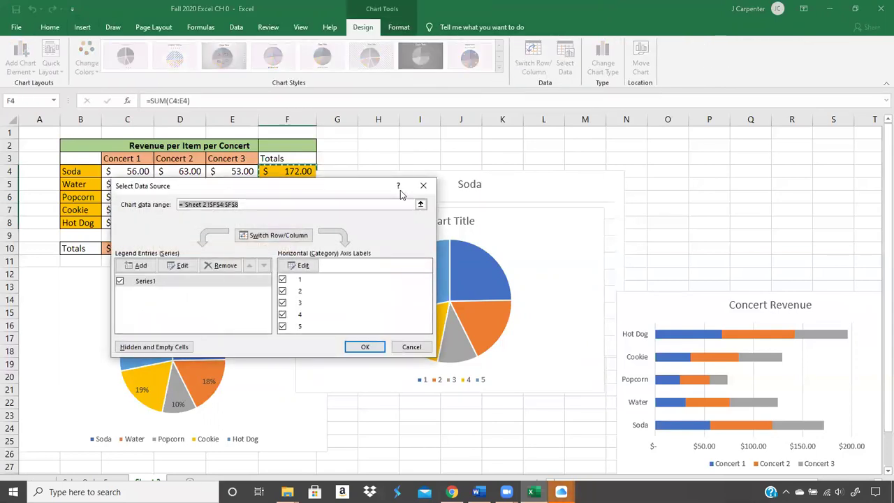
click(285, 267)
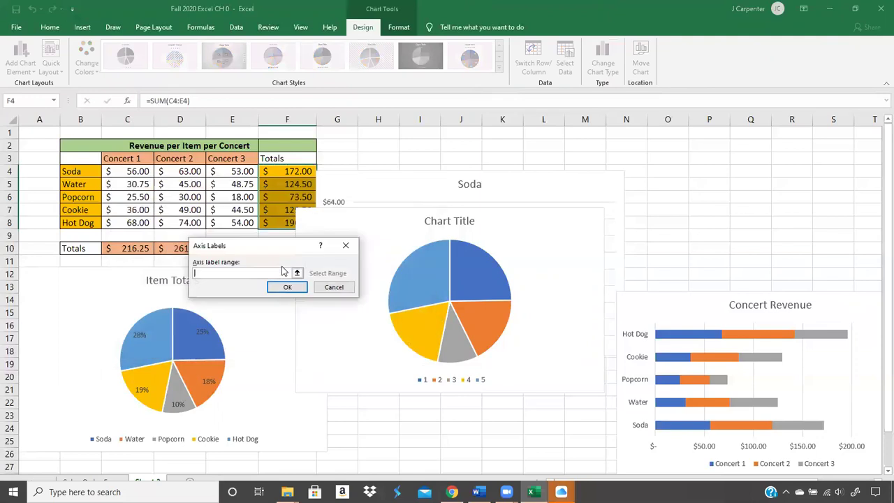
click(298, 274)
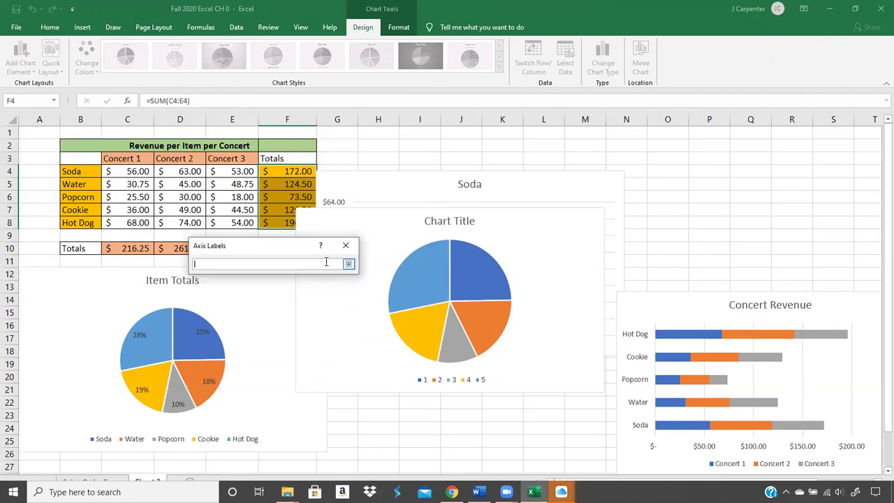
drag(90, 172, 78, 225)
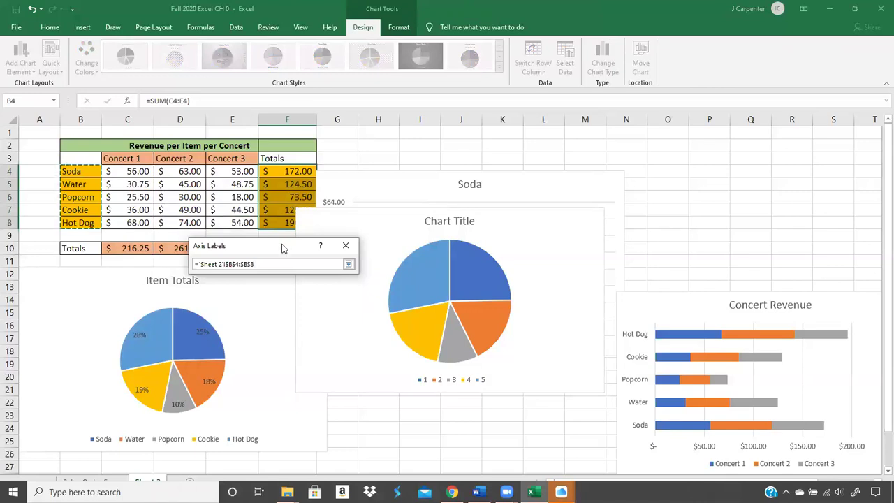
click(348, 264)
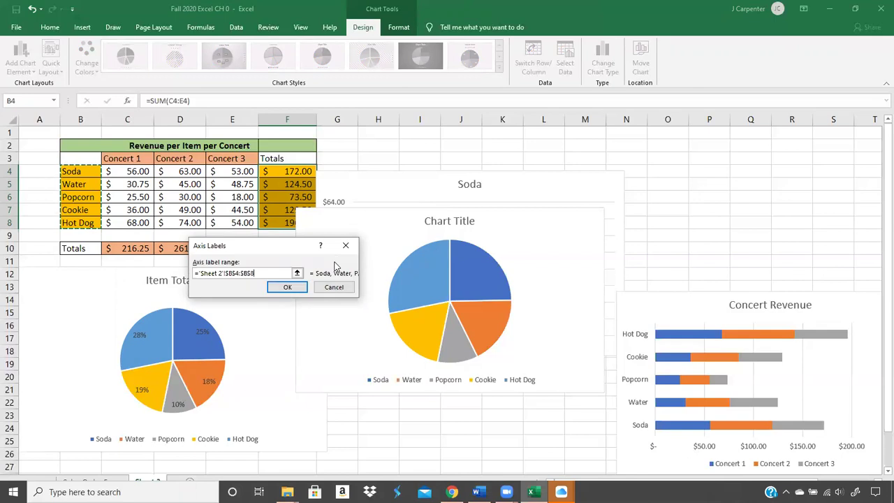
click(287, 287)
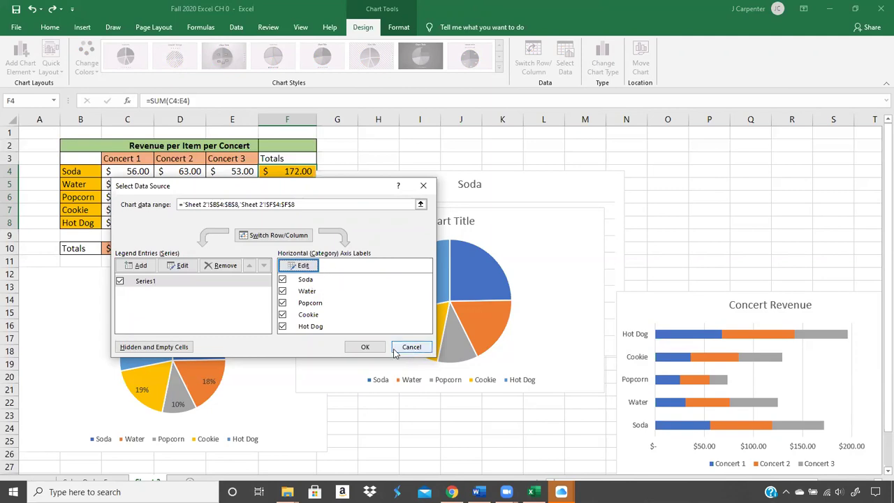
click(368, 346)
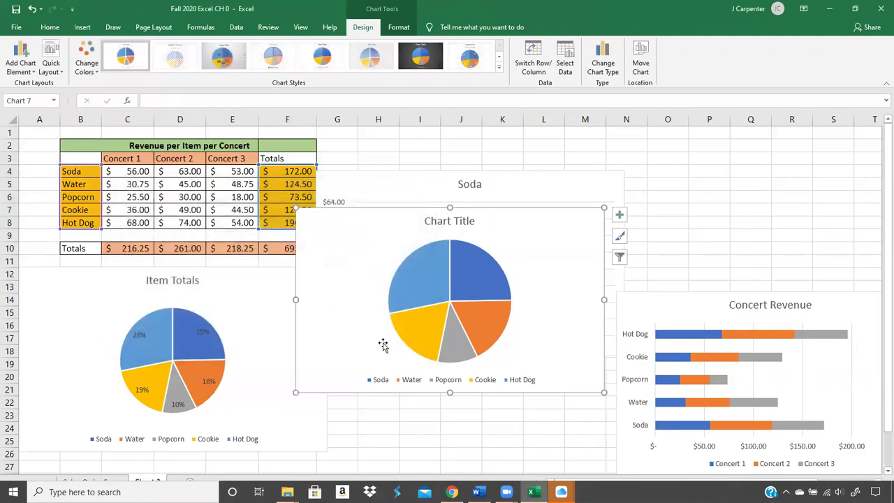
click(32, 8)
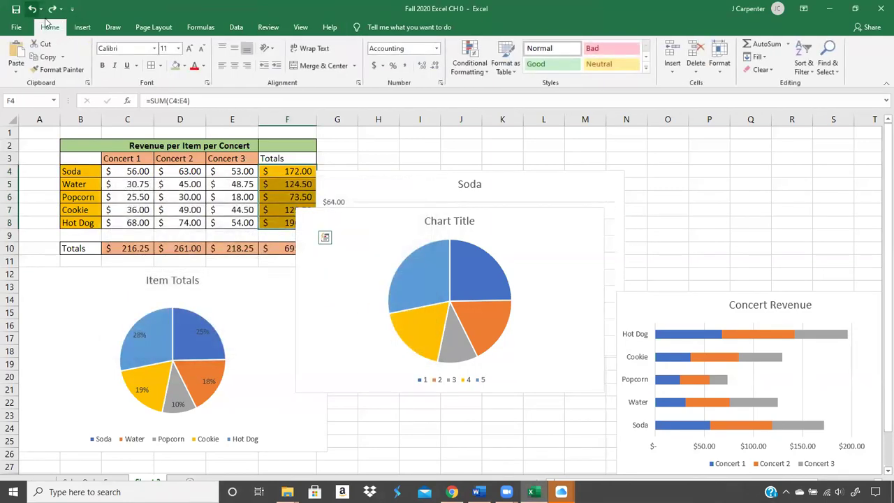
Set the new pie chart's horizontal category labels to the item names in 'Sheet 2' cells B4:B8
click(312, 235)
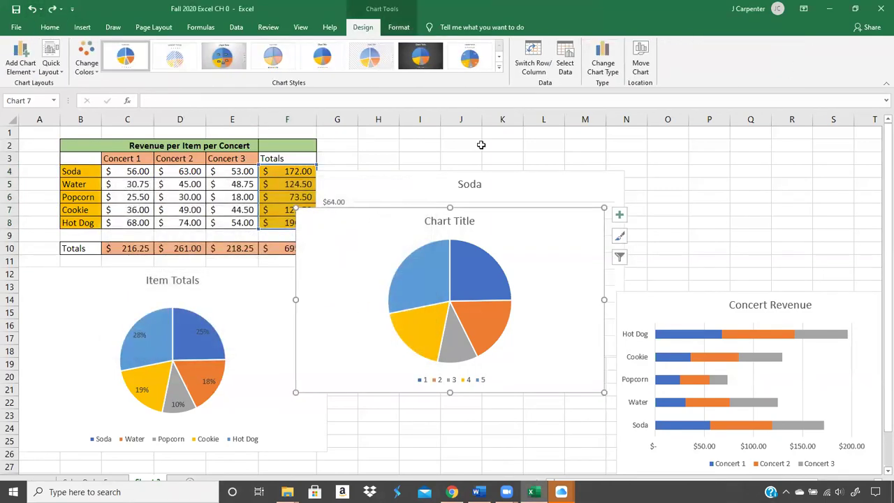
click(565, 61)
click(301, 266)
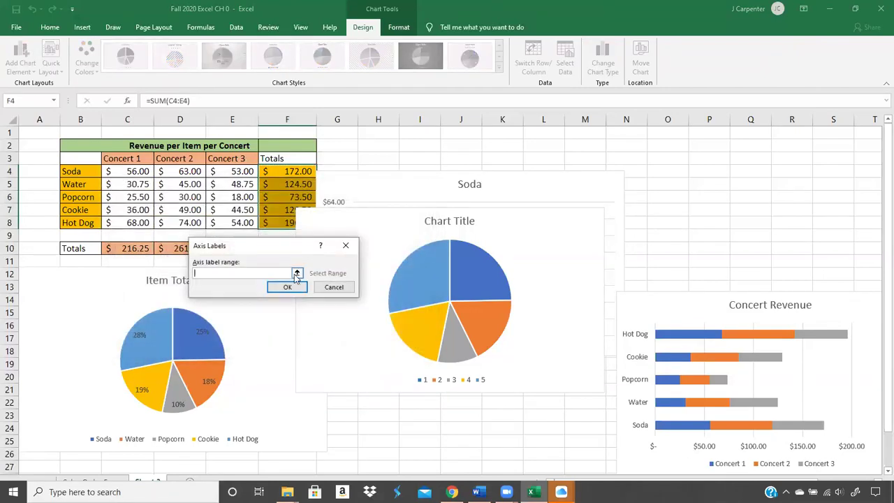
drag(80, 171, 81, 223)
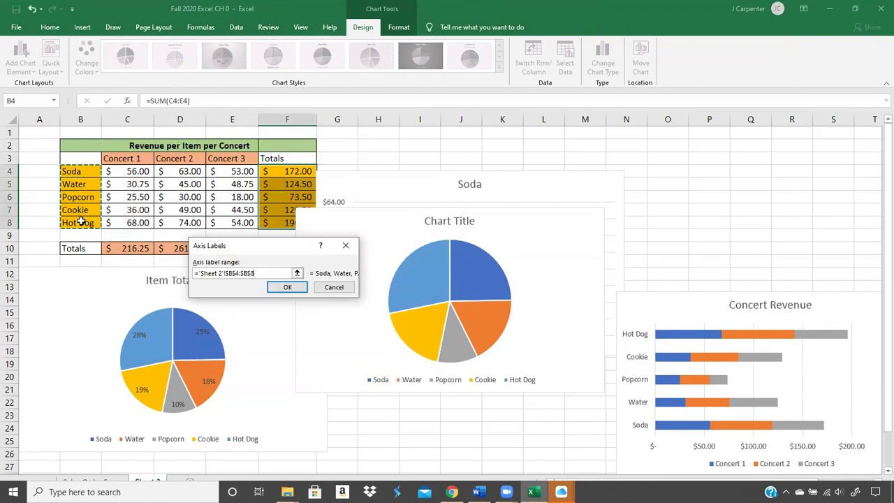
click(292, 288)
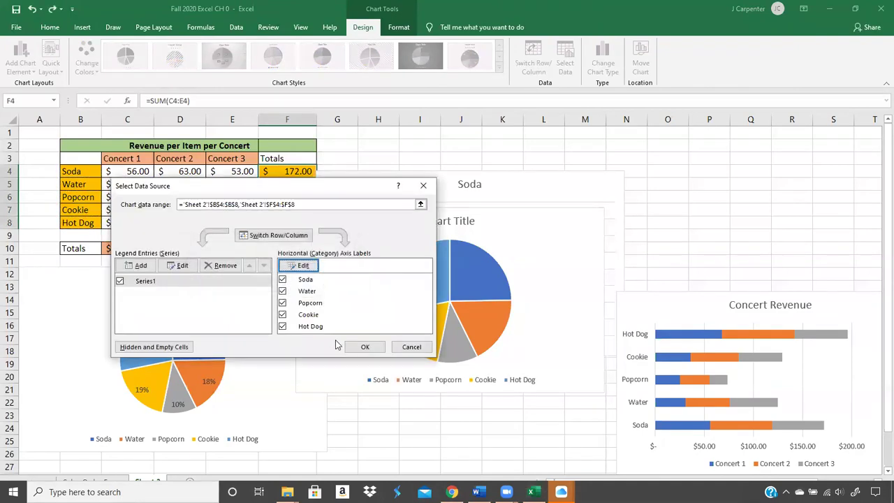
click(363, 347)
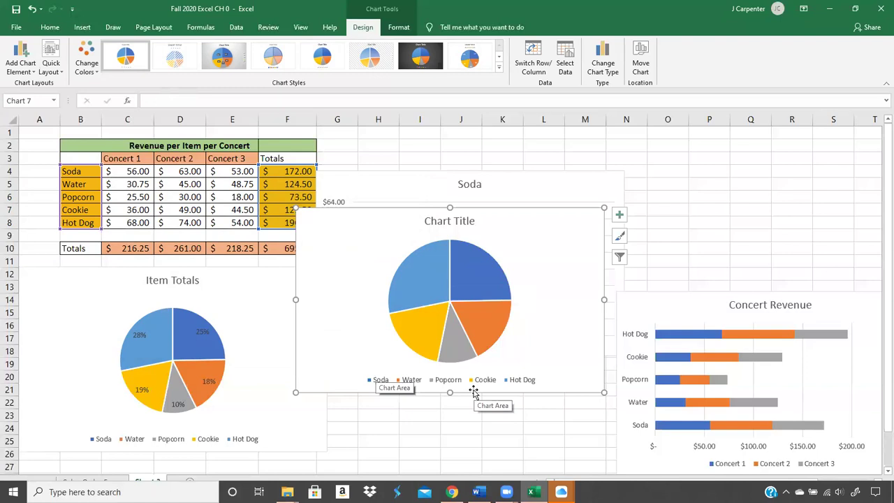
Tile Excel beside the e-textbook in Chrome, and go to page 18 of the maximized e-textbook
double_click(528, 14)
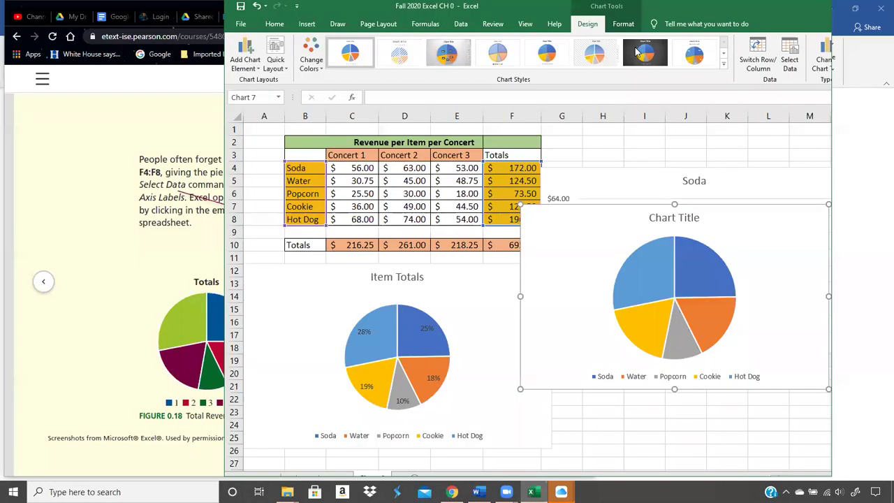
key(super+Right)
click(133, 78)
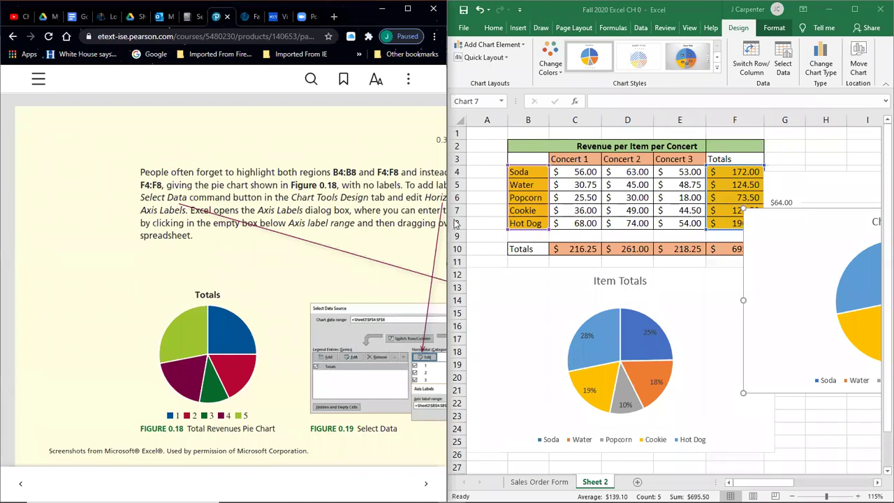
click(408, 8)
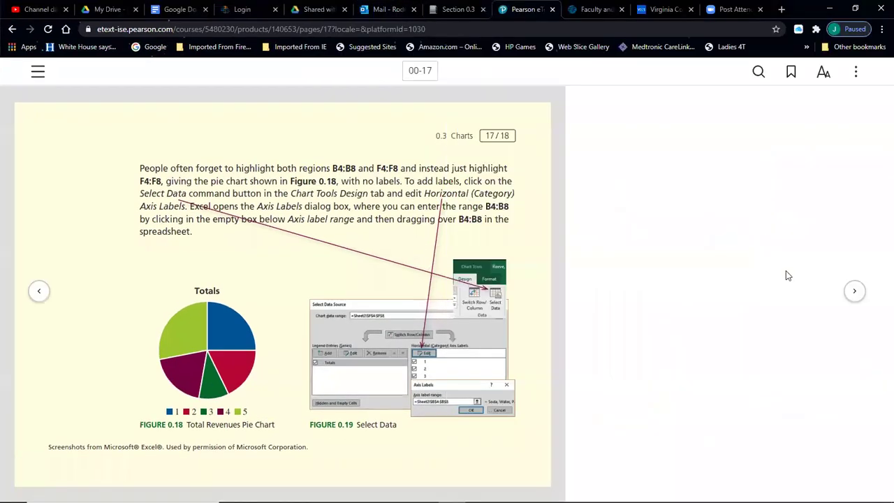
click(857, 294)
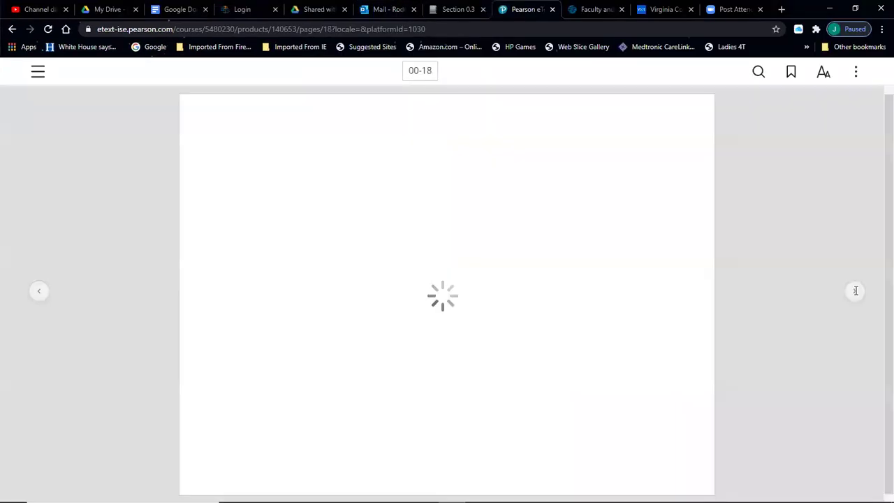
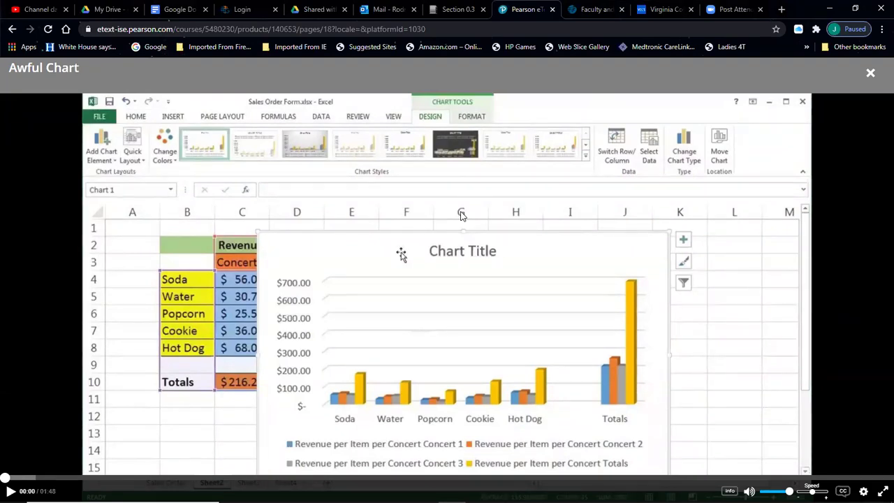
Close the e-textbook and open the Chapter 0 Guided Worksheets PDF from the MyLab Math course page in a maximized window
click(553, 9)
click(458, 9)
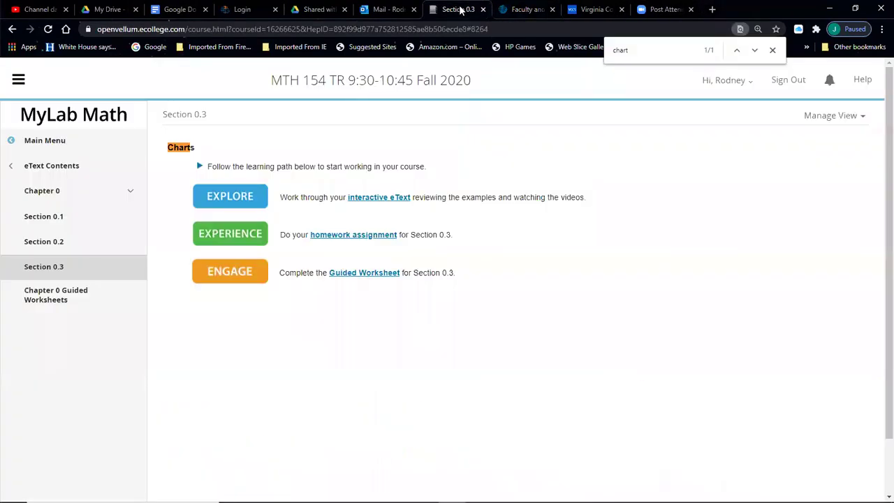
click(36, 308)
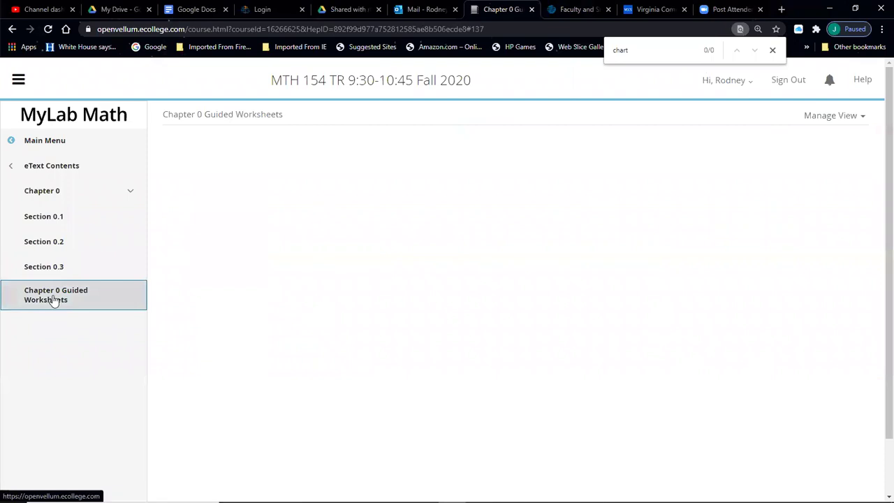
click(283, 176)
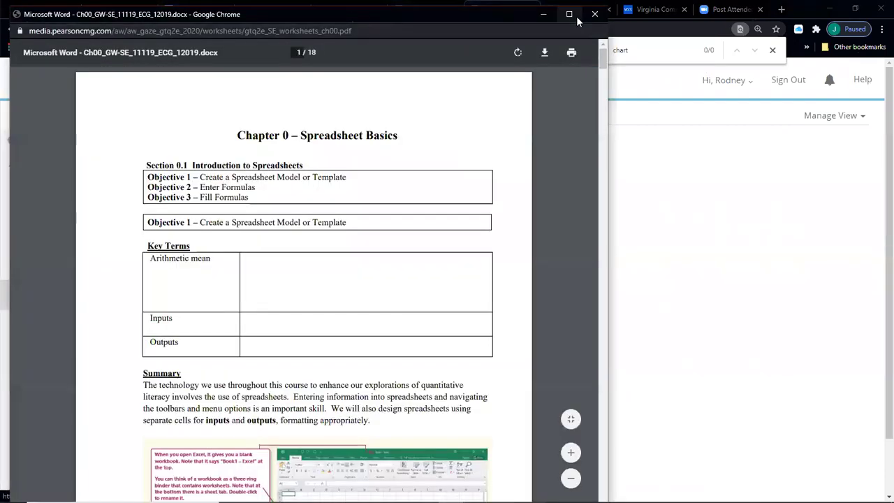
click(570, 14)
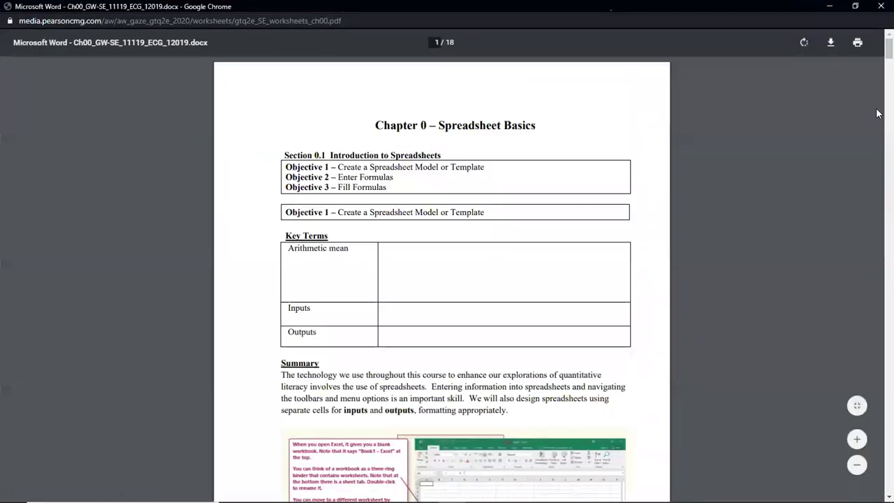
Look through the Chapter 0 worksheets from the key-term tables to the numbered questions about the Sales Order Form
scroll(878, 59, down, 12)
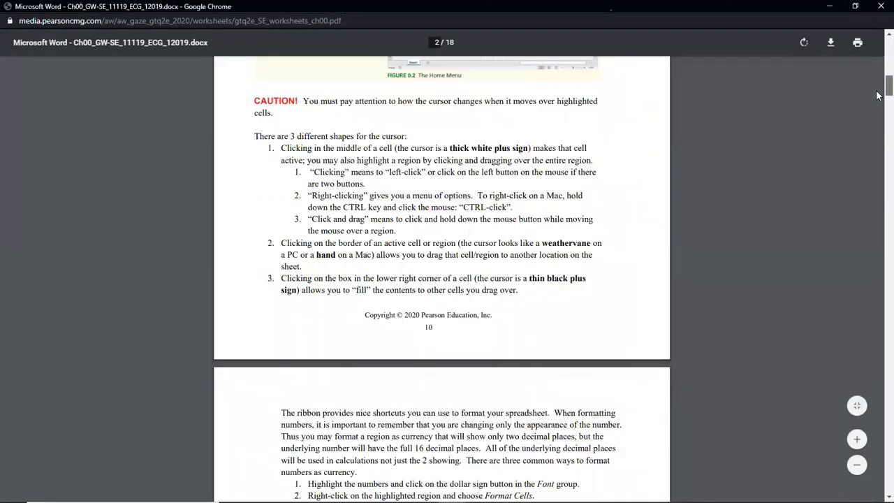
drag(878, 94, 878, 130)
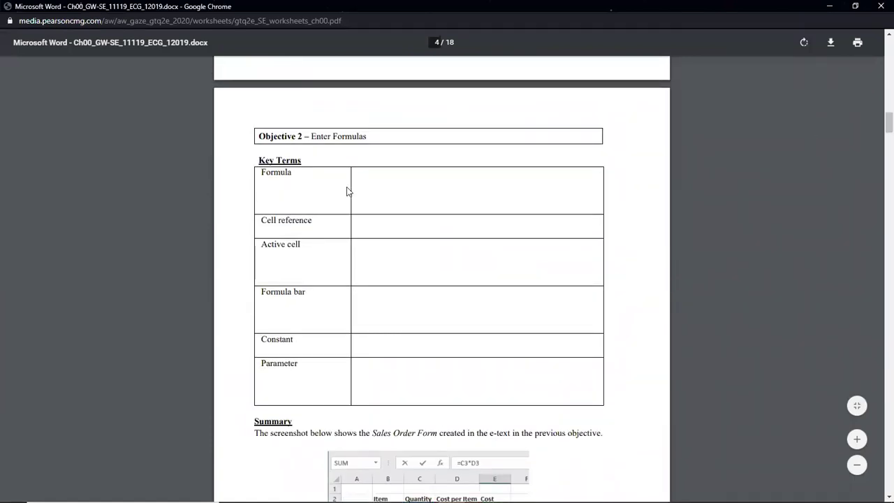
drag(878, 135, 878, 213)
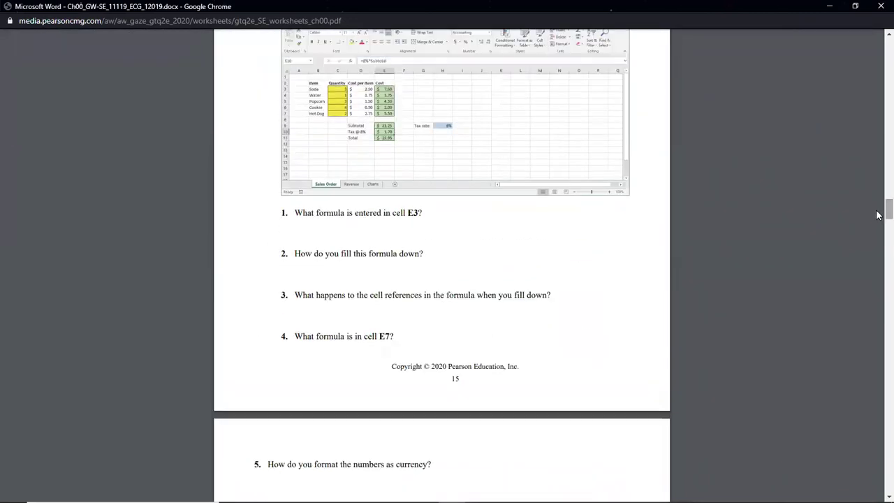
scroll(339, 222, up, 1)
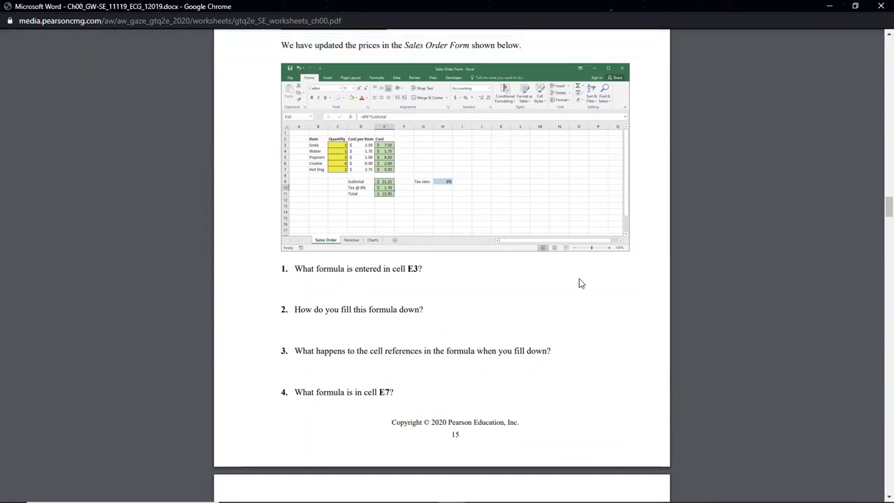
scroll(568, 282, down, 4)
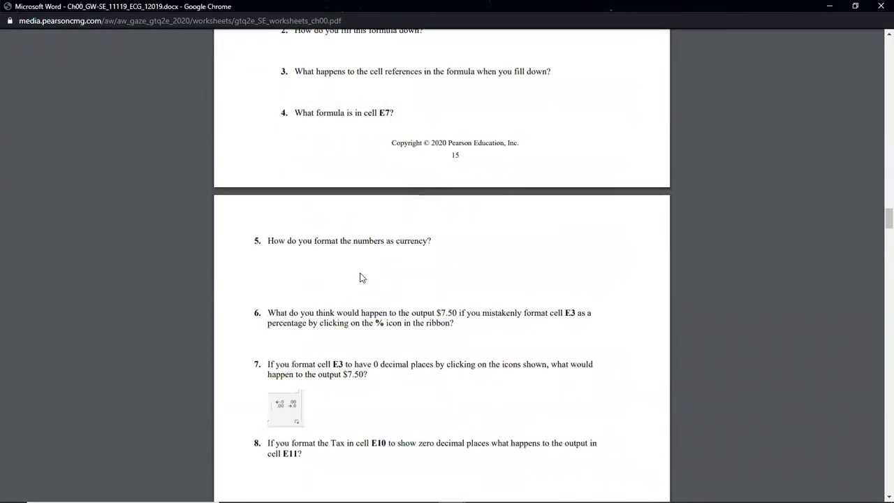
scroll(375, 439, down, 2)
scroll(379, 230, up, 2)
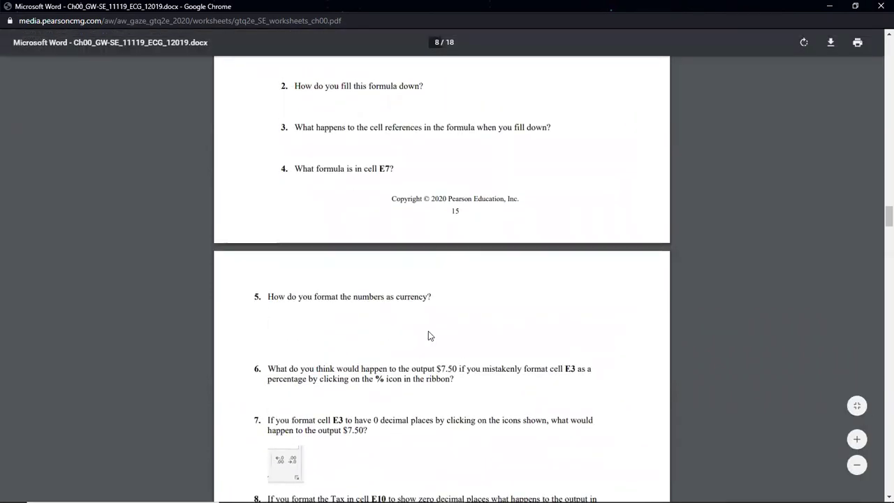
Look through the remaining Section 0.1 questions and the Section 0.2 Built-In Functions worksheet up to Guided Practice Activity #1
scroll(426, 333, down, 1)
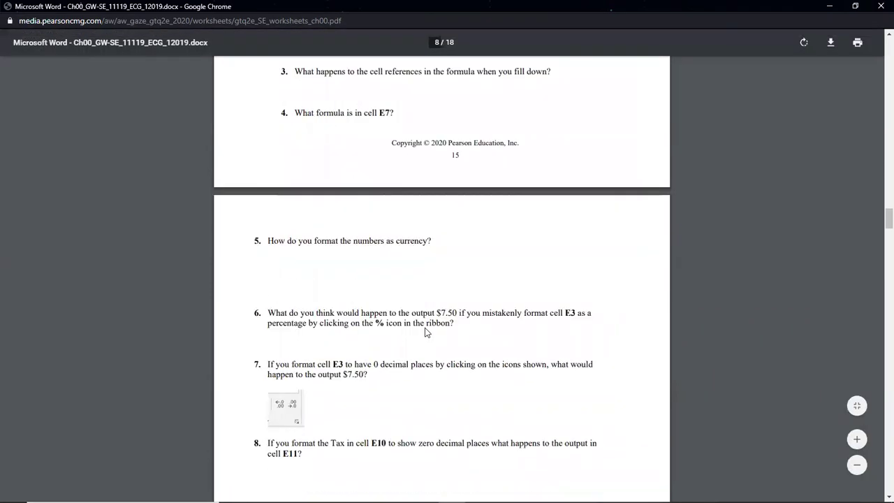
scroll(425, 332, down, 6)
scroll(428, 331, down, 4)
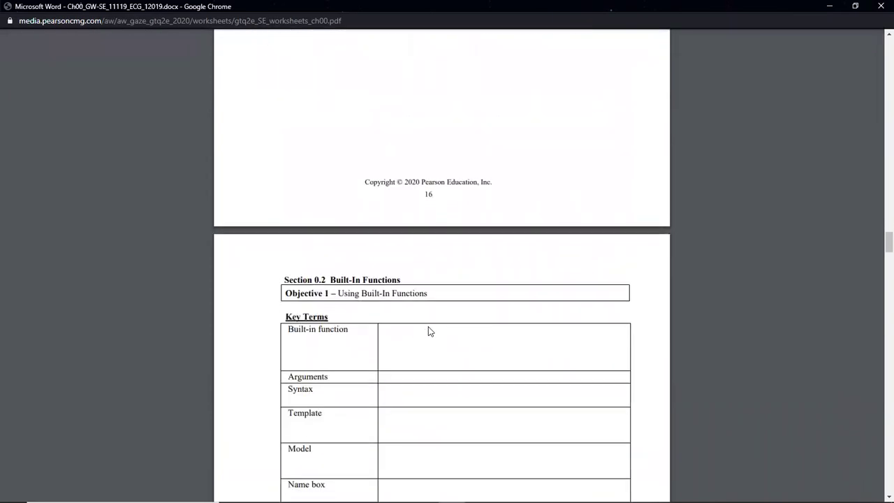
scroll(429, 331, down, 3)
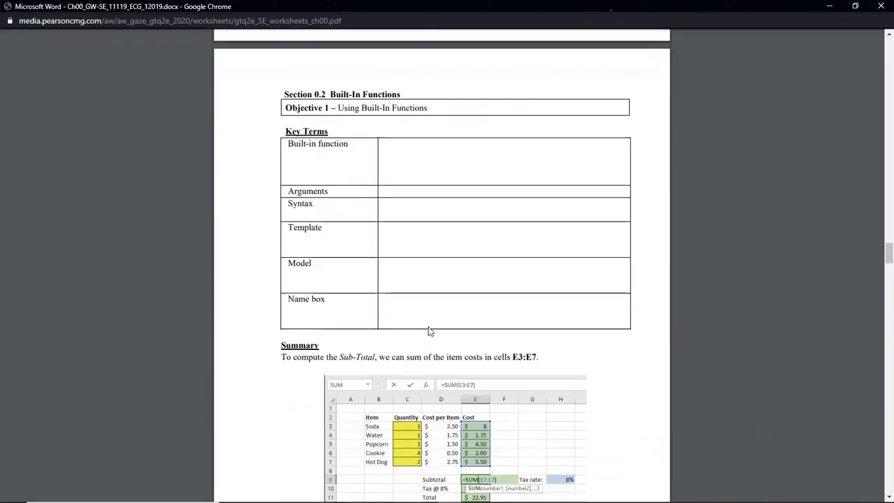
scroll(430, 331, down, 20)
scroll(428, 326, down, 2)
scroll(428, 326, up, 9)
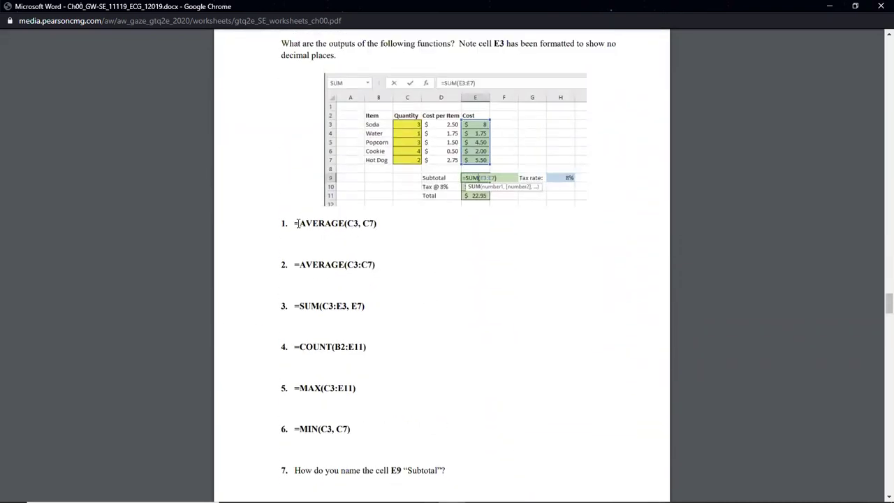
scroll(320, 239, up, 1)
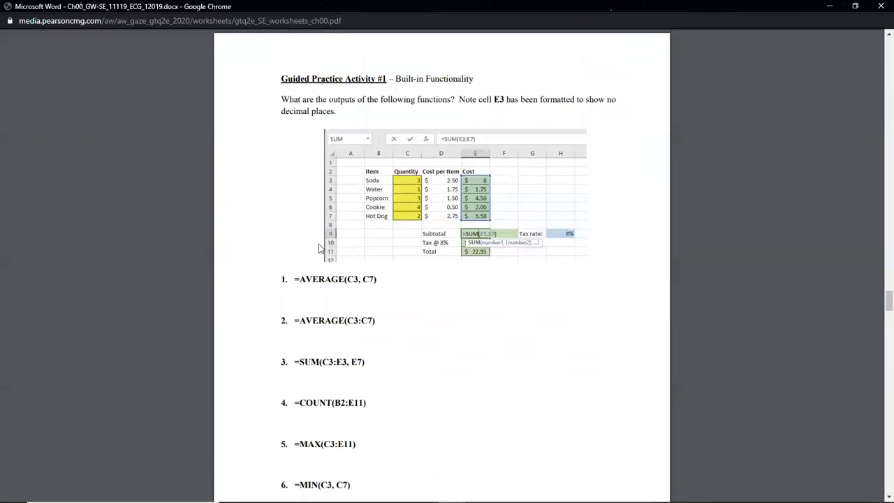
Examine the function-output questions in Guided Practice Activity #1, highlighting the full list, =AVERAGE(C3, C7) and =COUNT(B2:E11)
drag(297, 277, 354, 473)
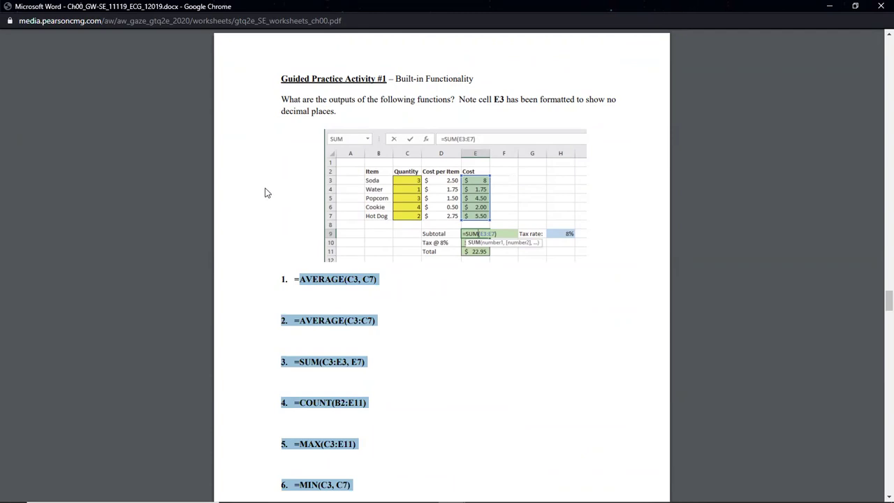
click(313, 188)
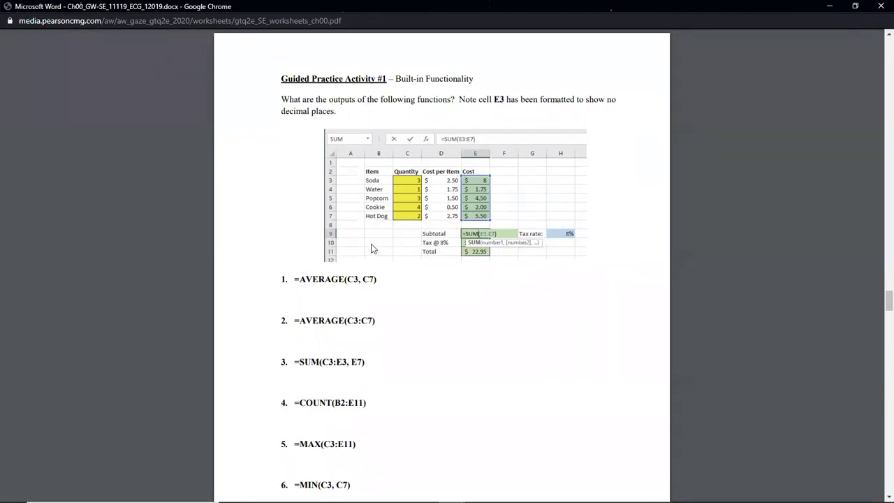
drag(296, 281, 377, 283)
click(378, 283)
scroll(336, 299, down, 1)
drag(370, 346, 278, 345)
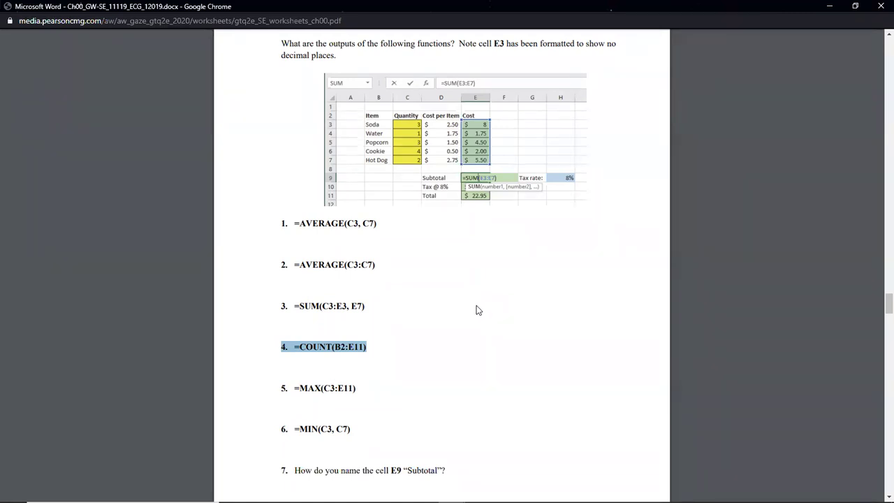
Look through the Section 0.3 Charts worksheet, examining the Concert Revenues column chart, the stacked bar chart and the Soda pie charts
scroll(473, 304, down, 2)
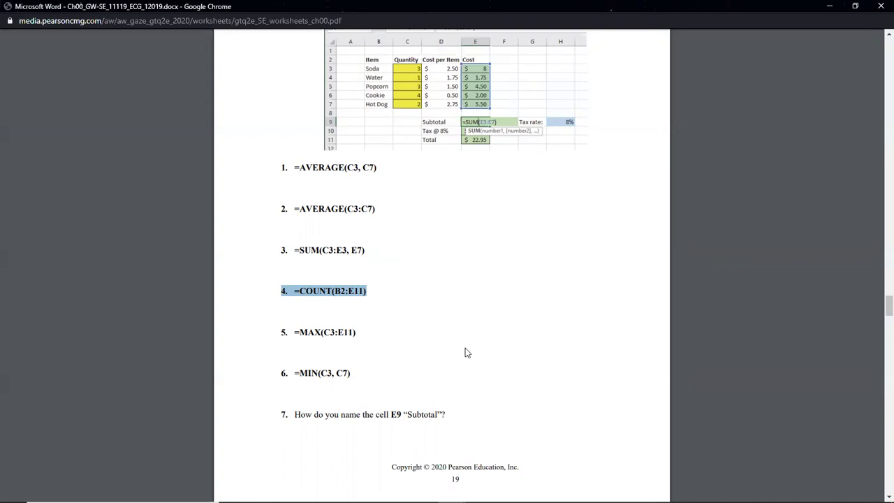
scroll(465, 349, down, 5)
scroll(466, 352, down, 20)
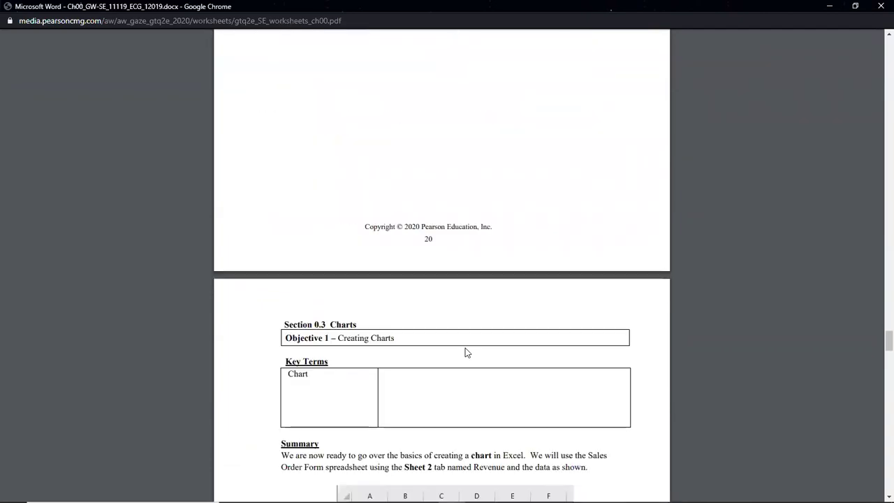
scroll(465, 349, up, 2)
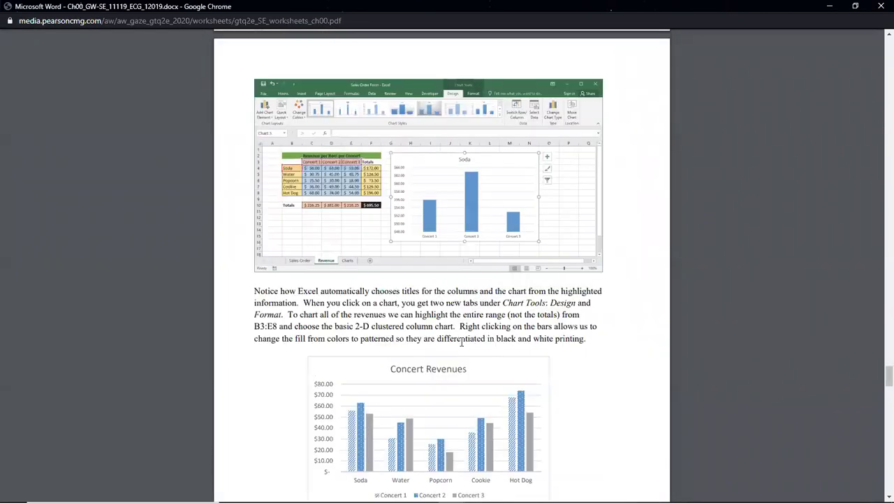
scroll(458, 343, down, 4)
scroll(424, 302, up, 4)
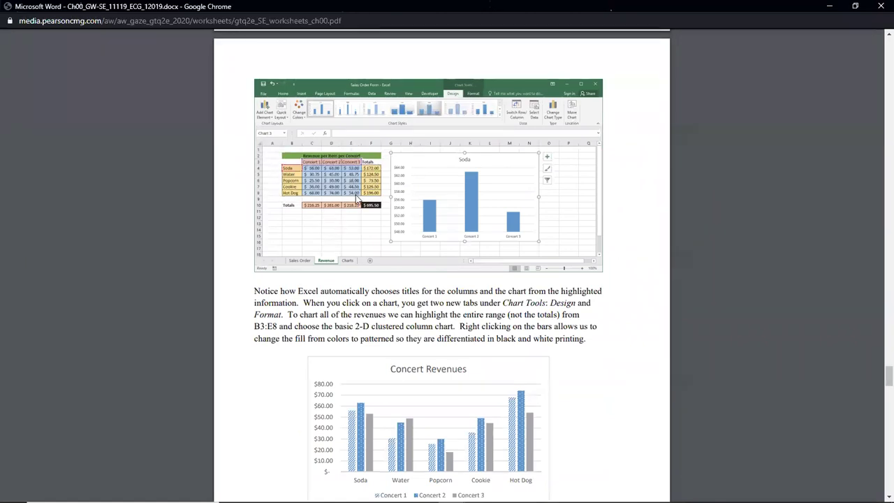
scroll(356, 199, down, 1)
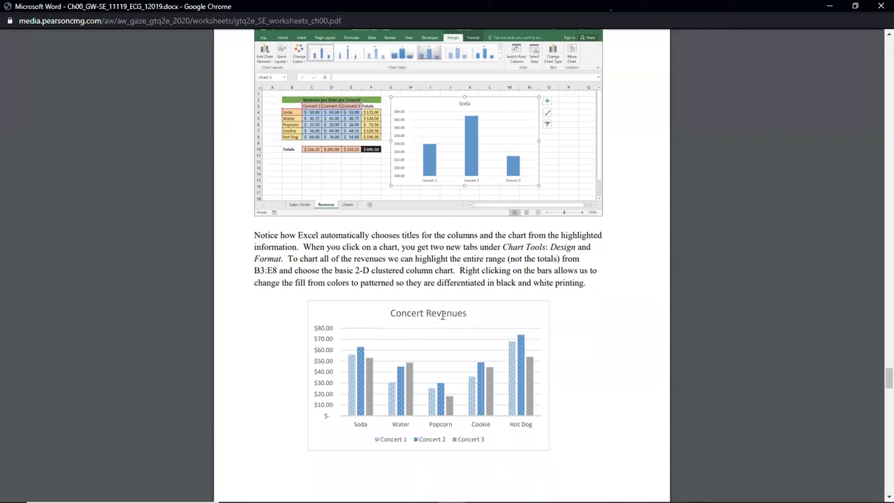
scroll(443, 316, down, 8)
scroll(435, 300, up, 2)
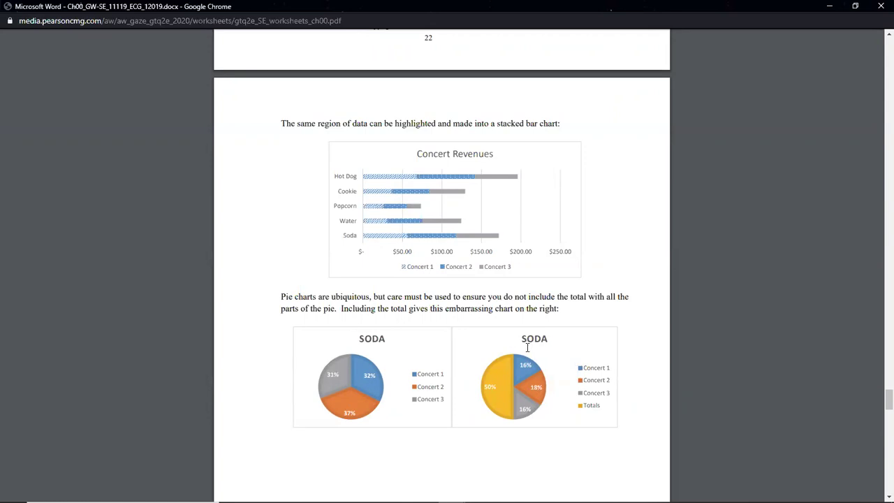
scroll(527, 347, up, 6)
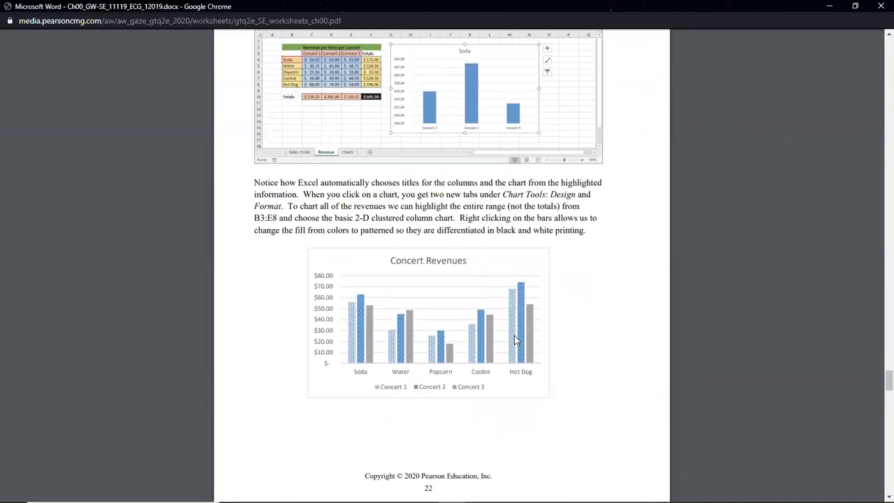
scroll(516, 341, up, 1)
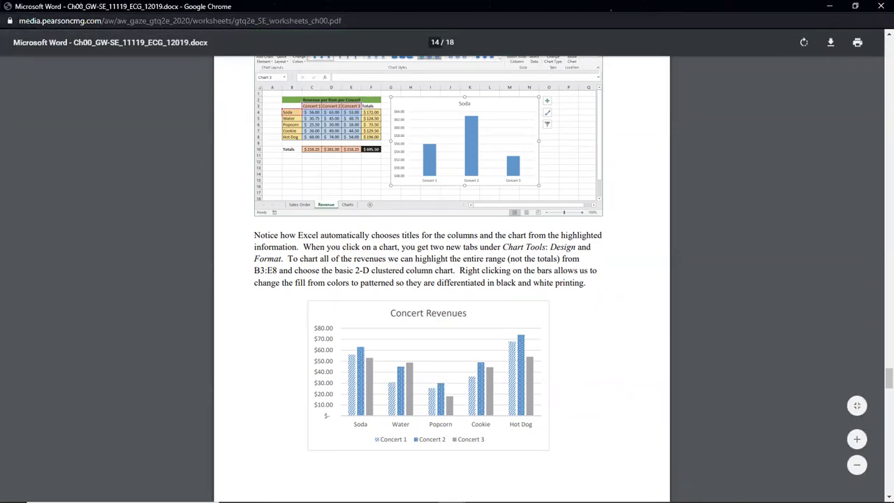
Switch to the maximized Excel workbook and move both pie charts on 'Sheet 2' clear of the revenue table
click(534, 491)
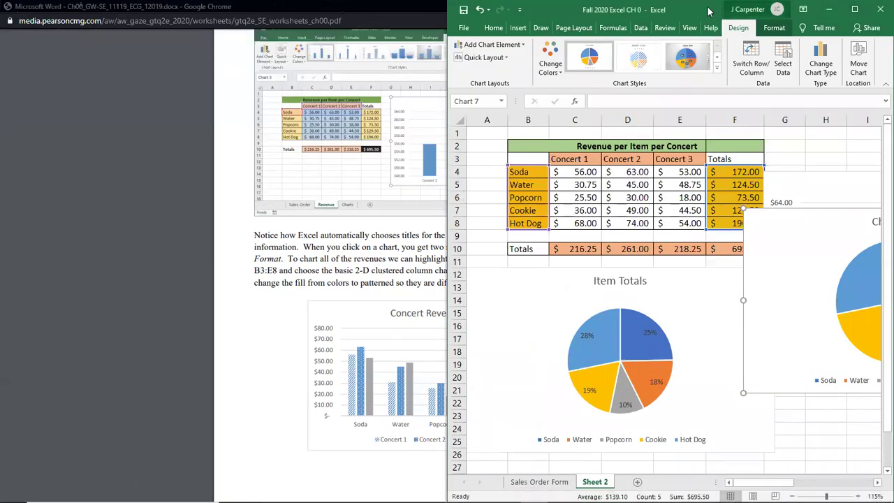
double_click(552, 8)
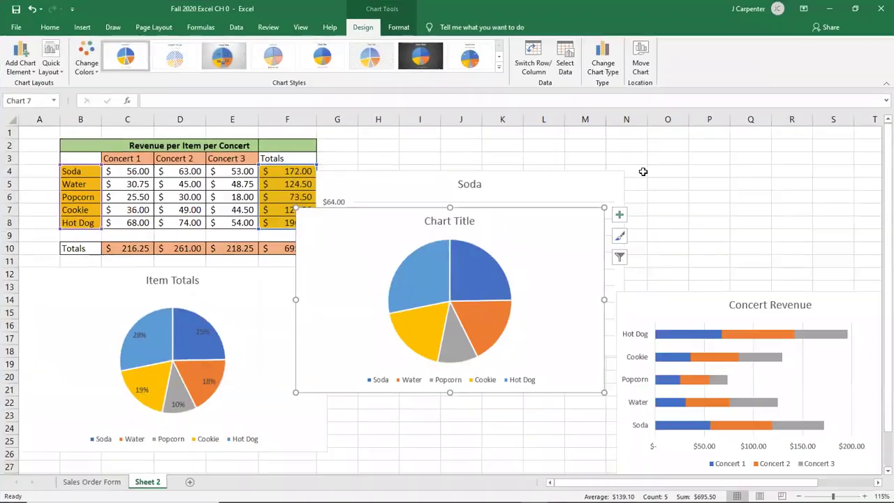
drag(433, 221, 639, 225)
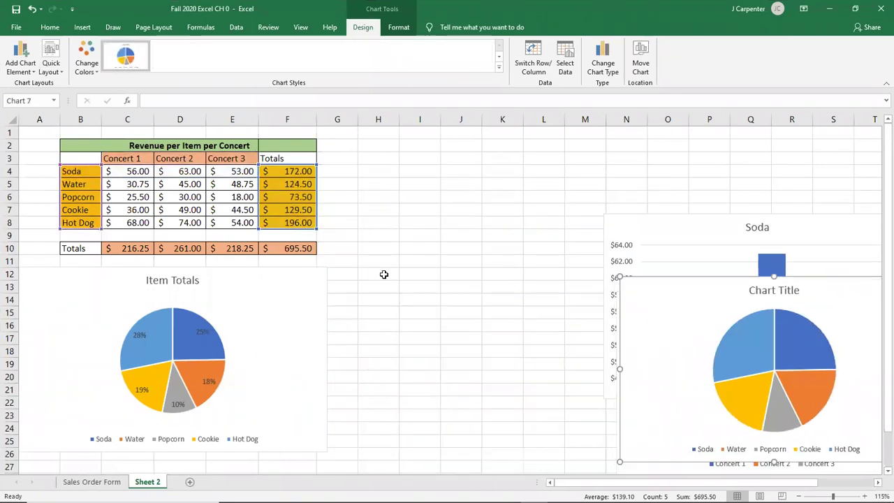
drag(74, 283, 582, 284)
click(378, 197)
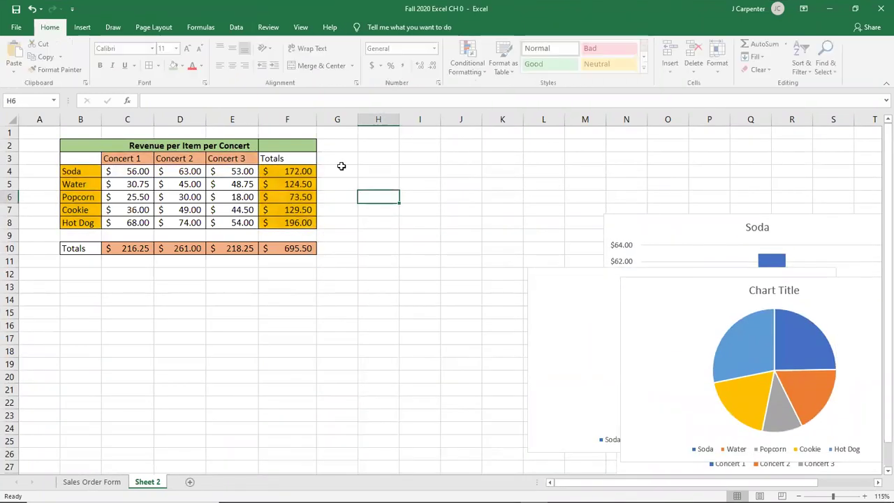
Highlight the item data in B4:E8 and the concert headings in C3:E3 to compare possible chart ranges
drag(68, 172, 235, 224)
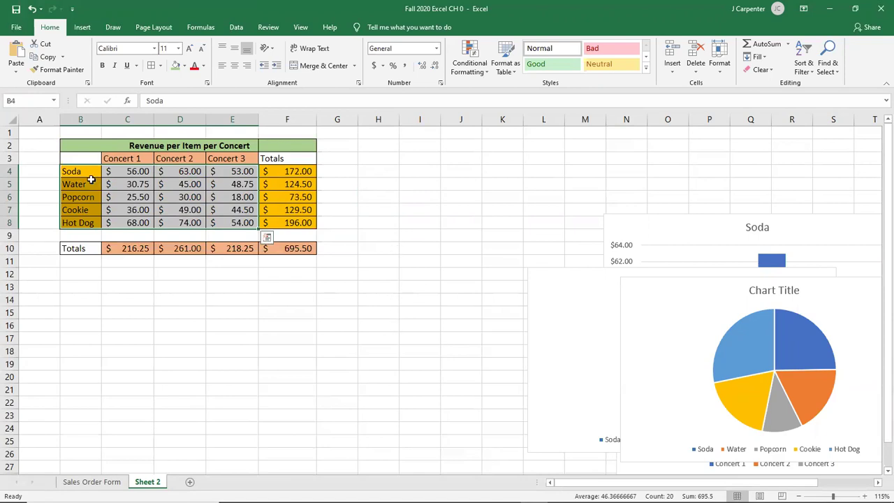
click(143, 284)
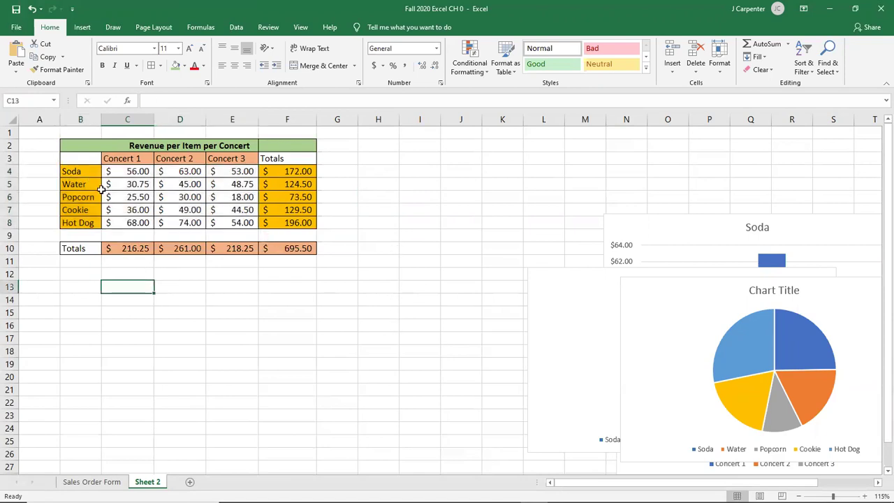
drag(129, 157, 228, 149)
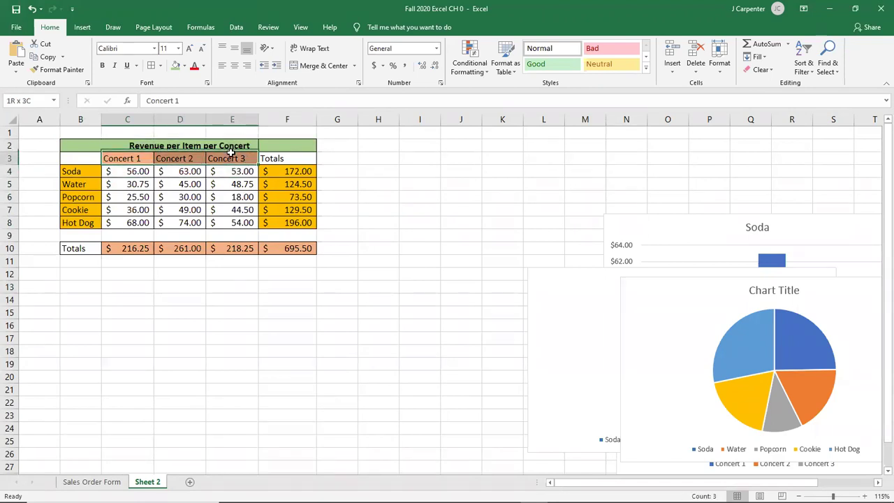
drag(82, 172, 240, 224)
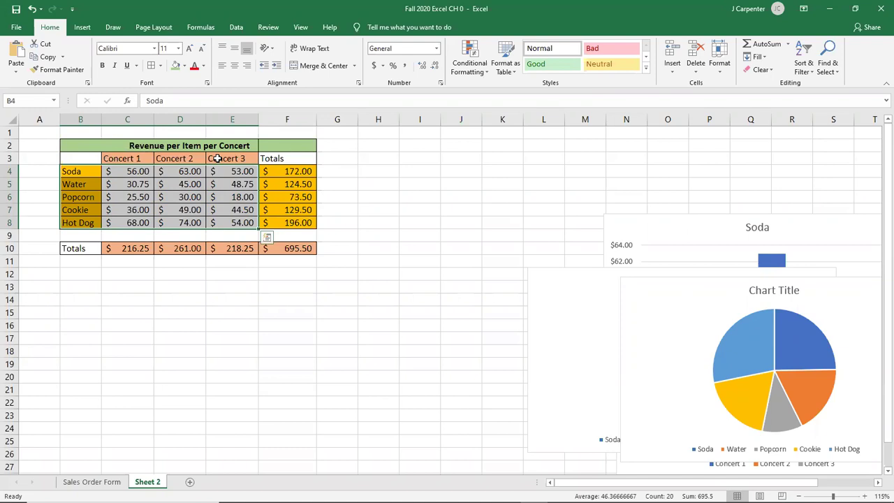
click(219, 282)
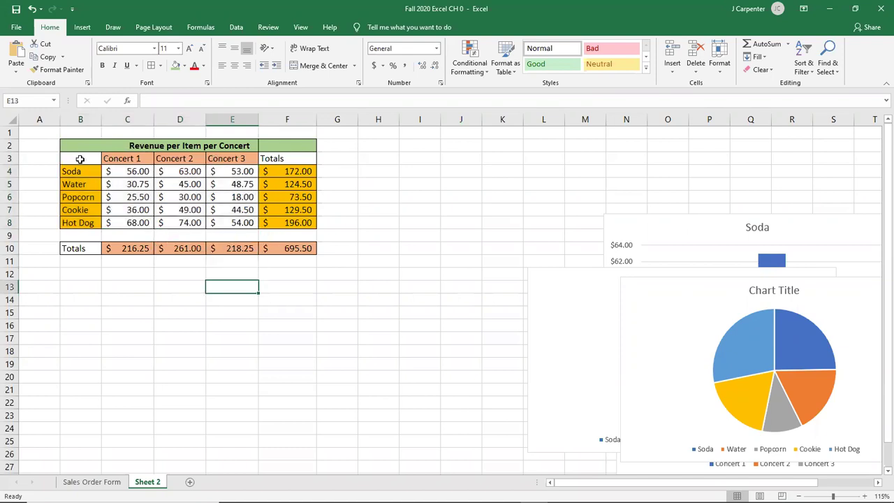
Insert a 2-D clustered column chart from the headings and item revenues in B3:E8, excluding the totals
click(80, 159)
drag(79, 159, 234, 222)
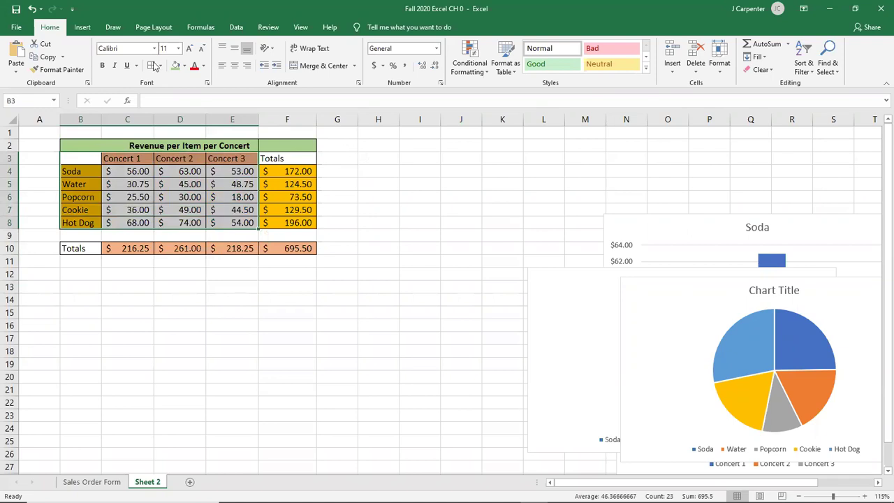
click(81, 27)
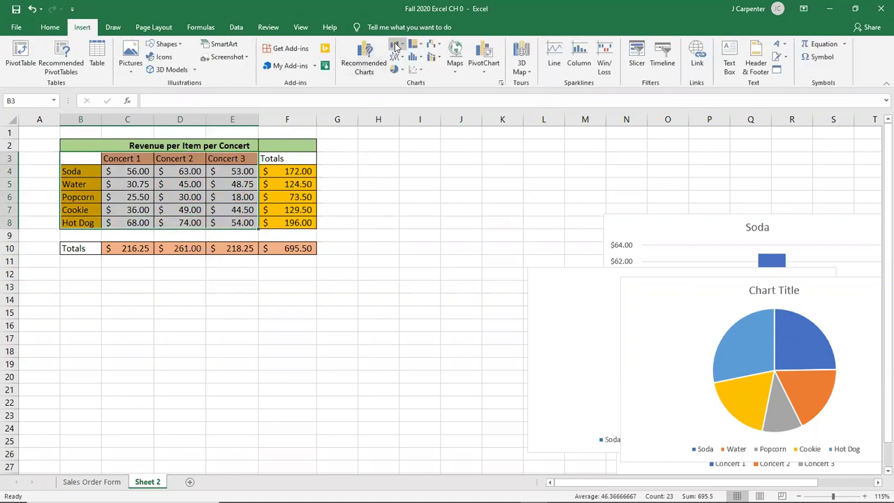
click(395, 47)
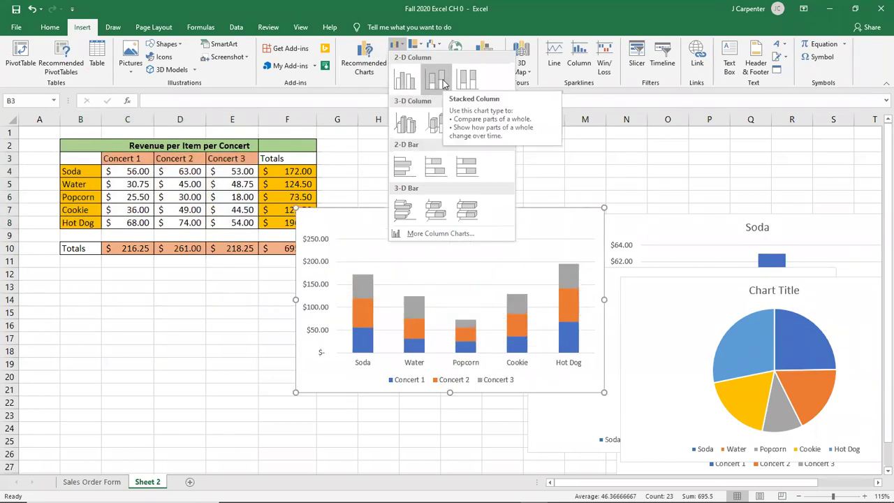
click(405, 80)
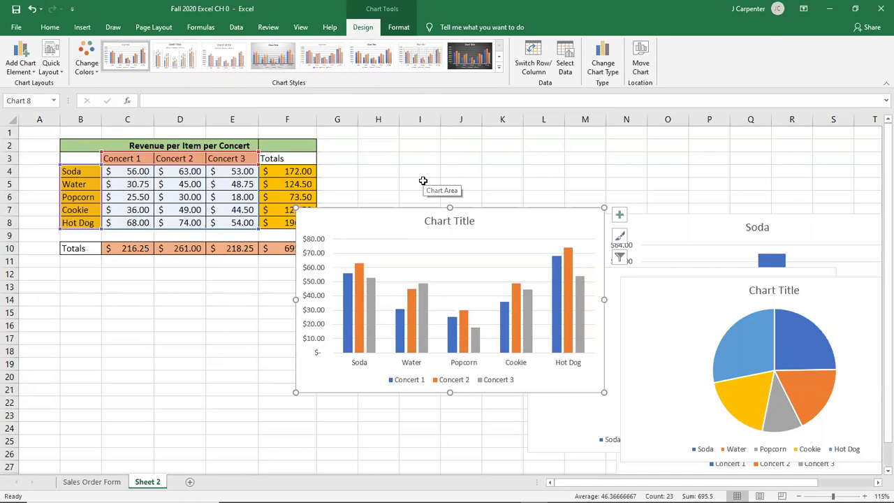
double_click(455, 222)
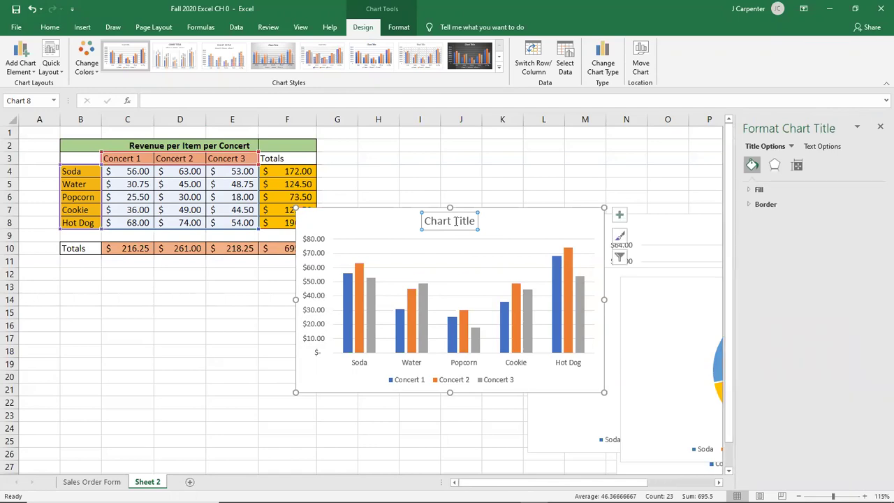
key(Delete)
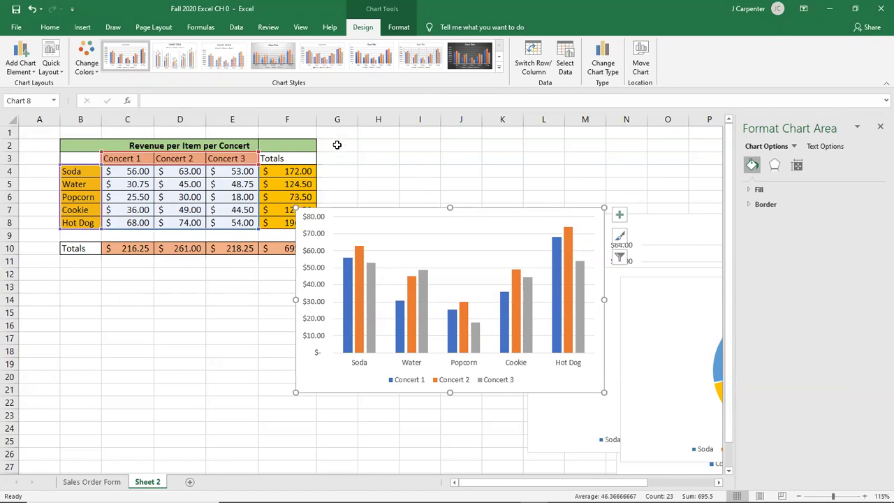
click(31, 9)
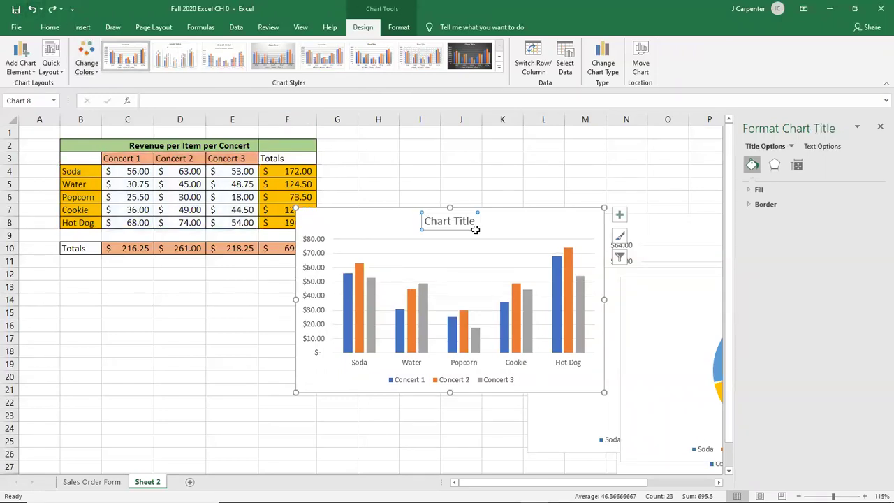
Change the clustered column chart's title to "Concert Revenue"
double_click(464, 222)
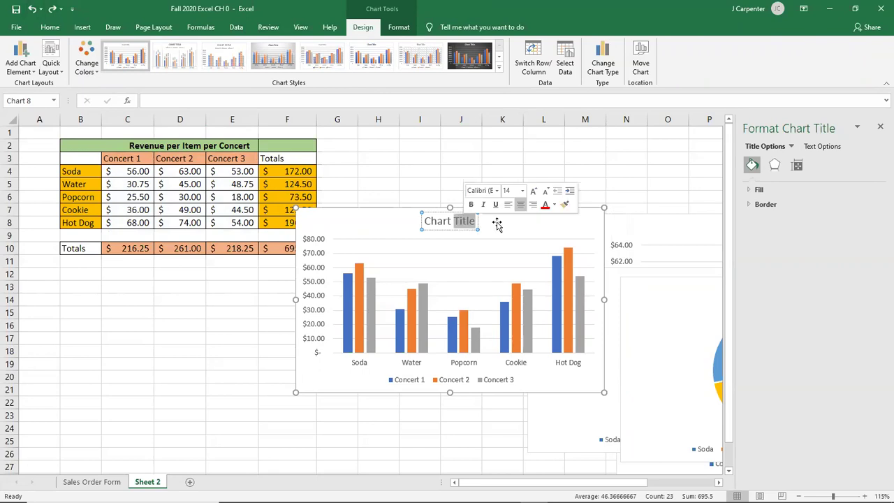
key(BackSpace)
key(BackSpace)
key(BackSpace)
key(BackSpace)
key(BackSpace)
key(BackSpace)
key(BackSpace)
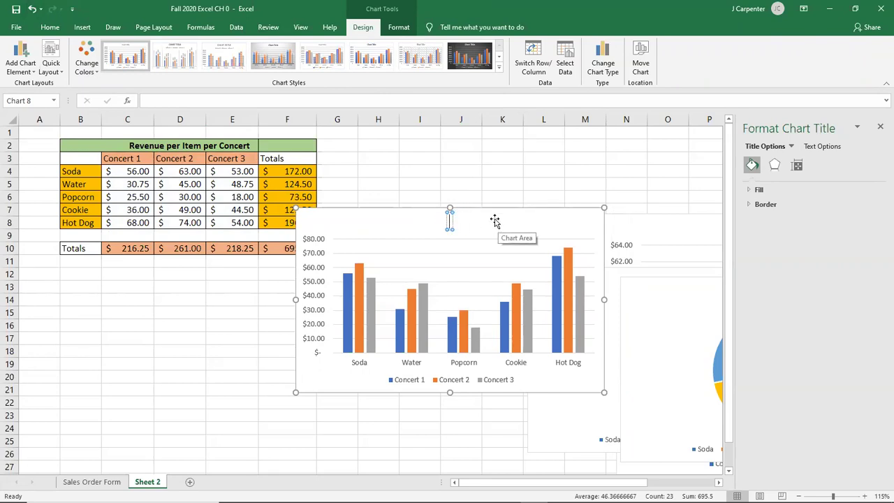
text(Concert Revenue)
key(Return)
key(BackSpace)
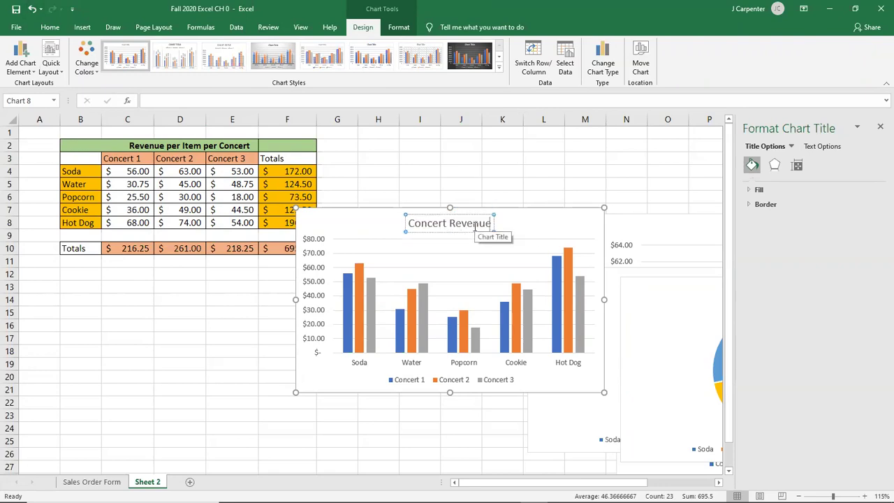
Move the Concert Revenue column chart below the revenue table and shift the restored Excel window aside to uncover the worksheet PDF
click(522, 225)
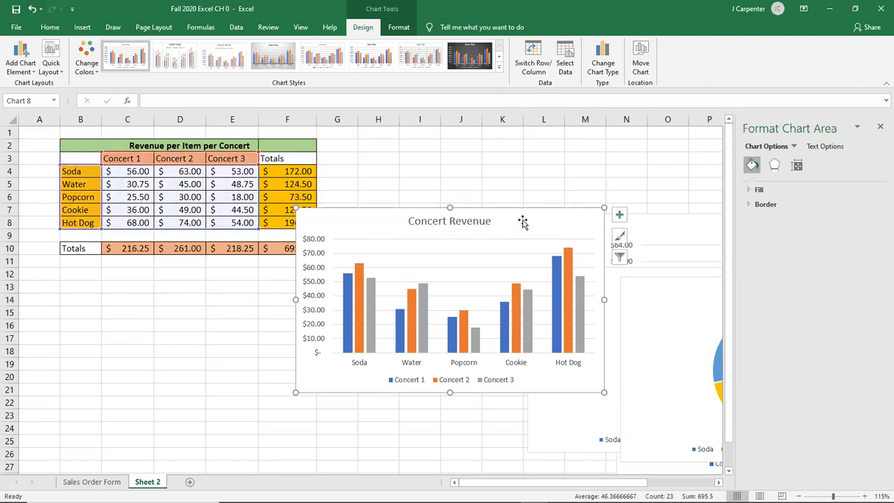
double_click(450, 8)
drag(463, 247, 271, 318)
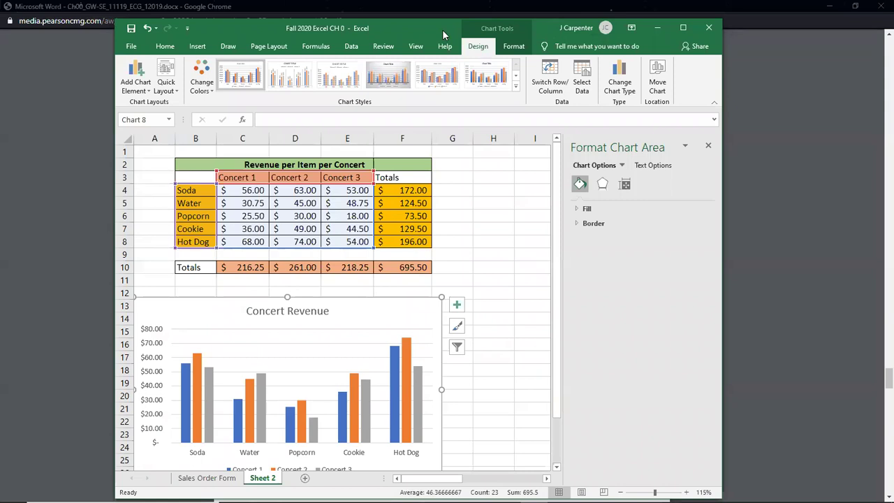
drag(443, 30, 871, 23)
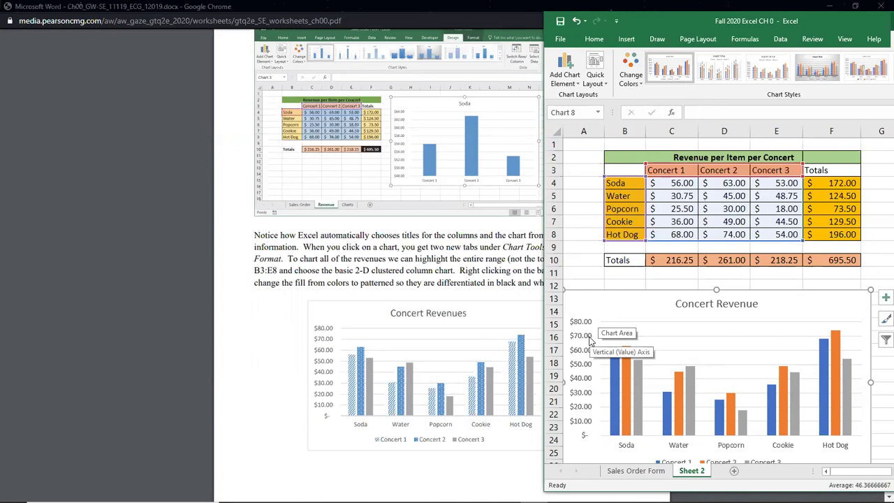
Switch to the worksheet PDF and review the column, stacked bar and pie chart examples and the Guided Practice Activity #1 questions
click(472, 274)
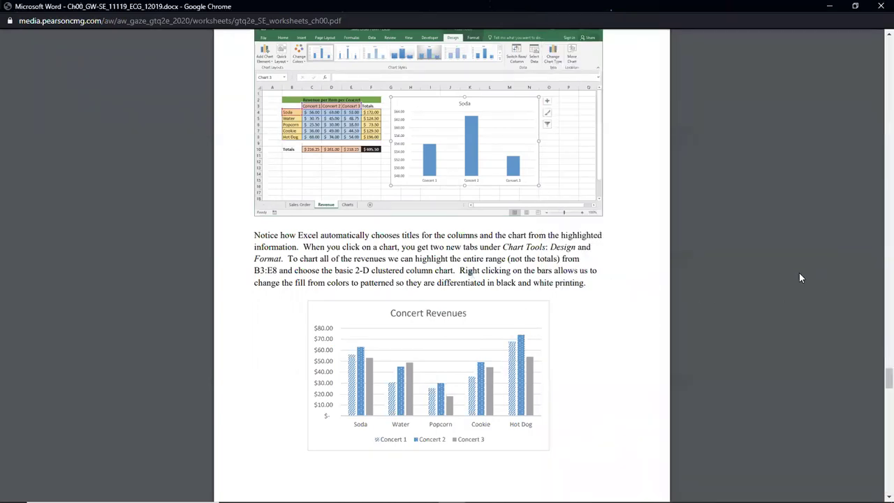
scroll(531, 244, down, 6)
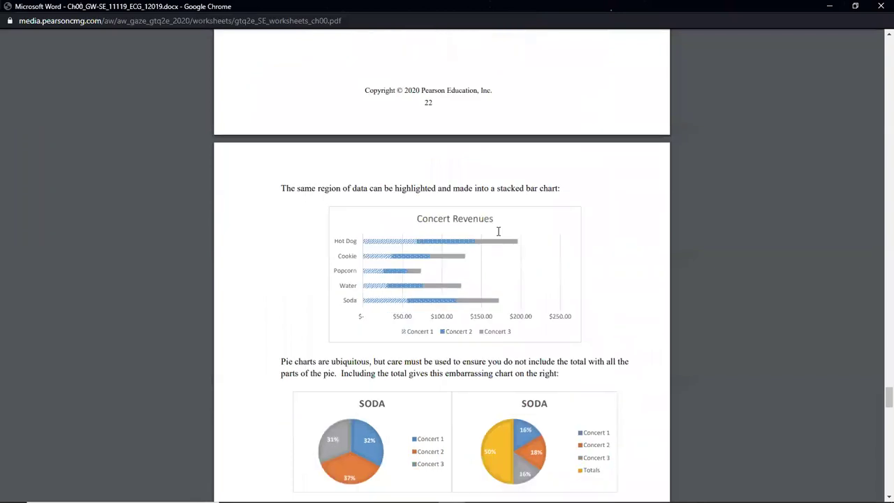
scroll(498, 231, down, 1)
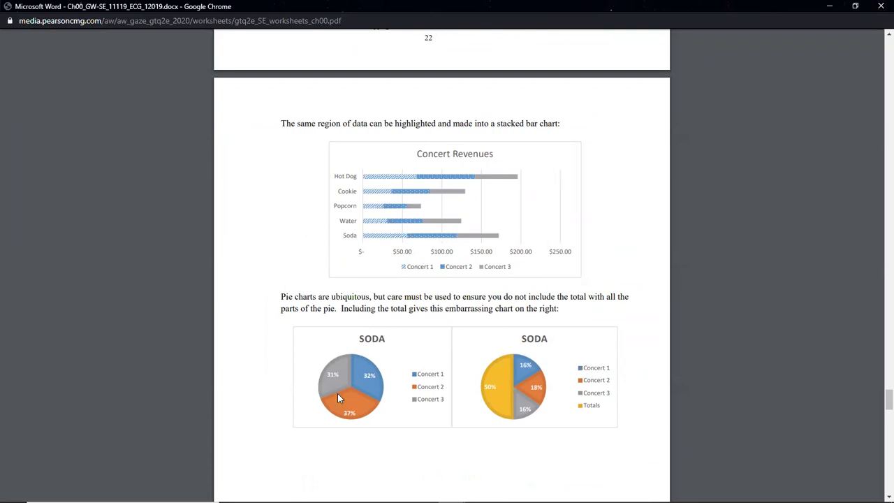
scroll(440, 204, down, 17)
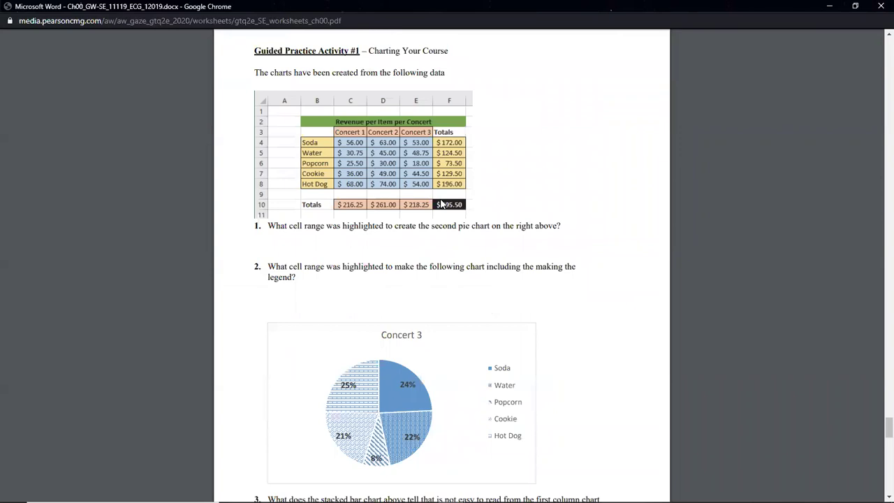
scroll(431, 241, down, 2)
scroll(429, 240, up, 2)
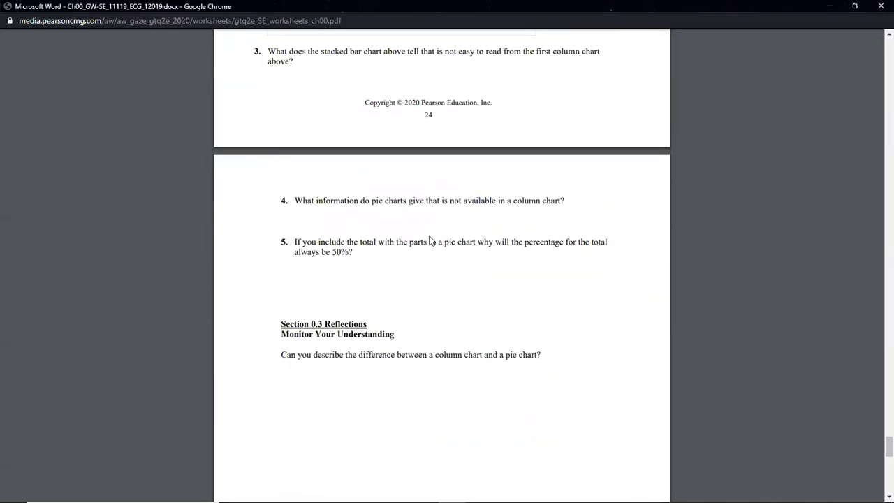
Highlight question 5 about including the total in a pie chart and the Section 0.3 question comparing column and pie charts
scroll(368, 265, up, 1)
drag(282, 296, 372, 323)
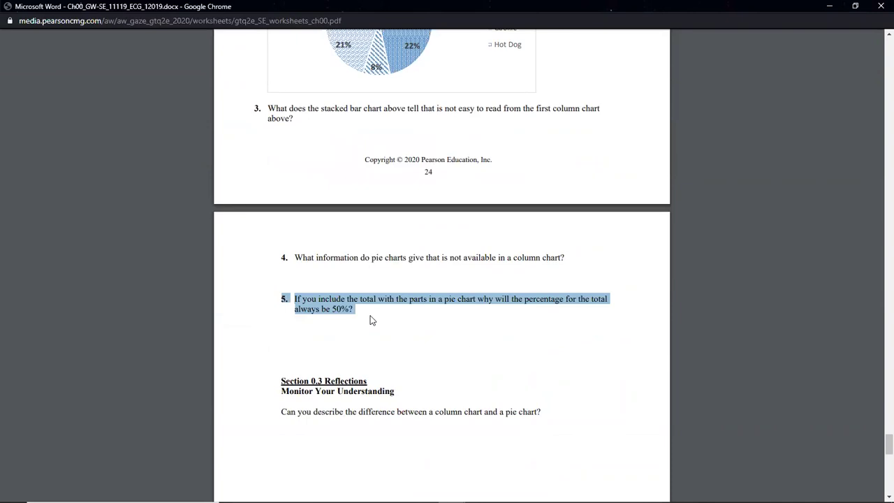
scroll(370, 320, down, 2)
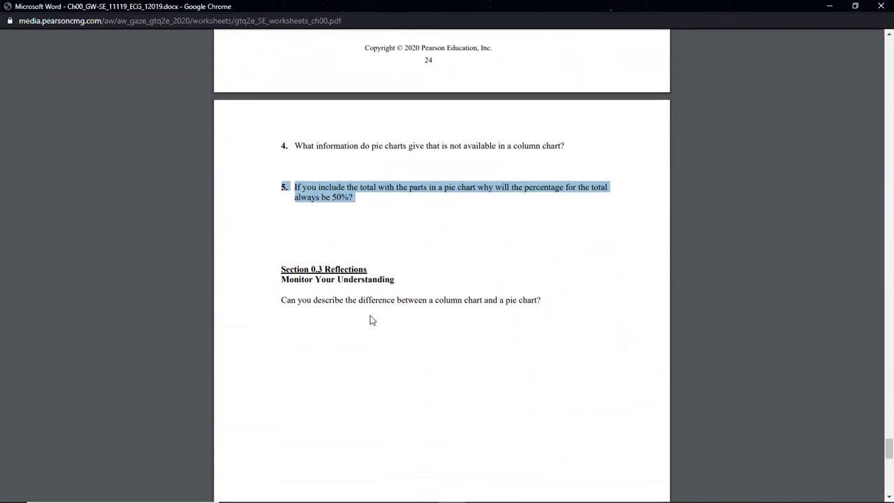
click(334, 314)
drag(283, 301, 543, 299)
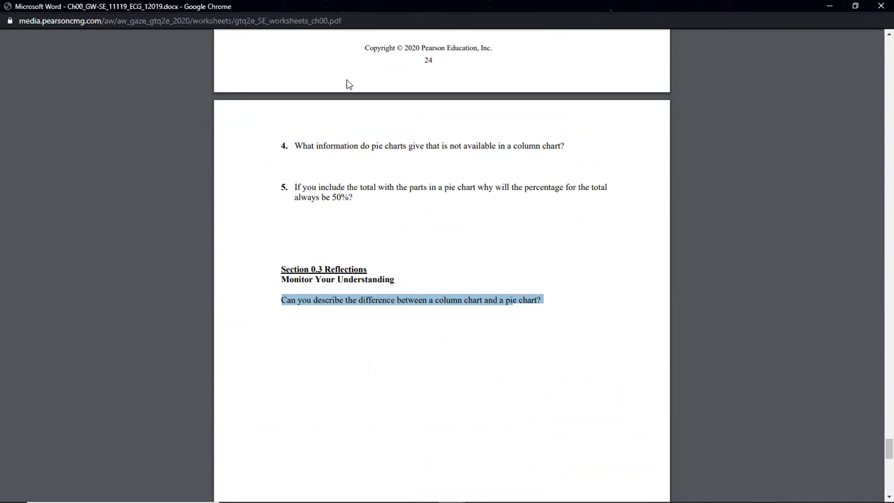
Look back through the earlier worksheet pages to the number-formatting questions and Section 0.1 Reflections
scroll(361, 250, up, 15)
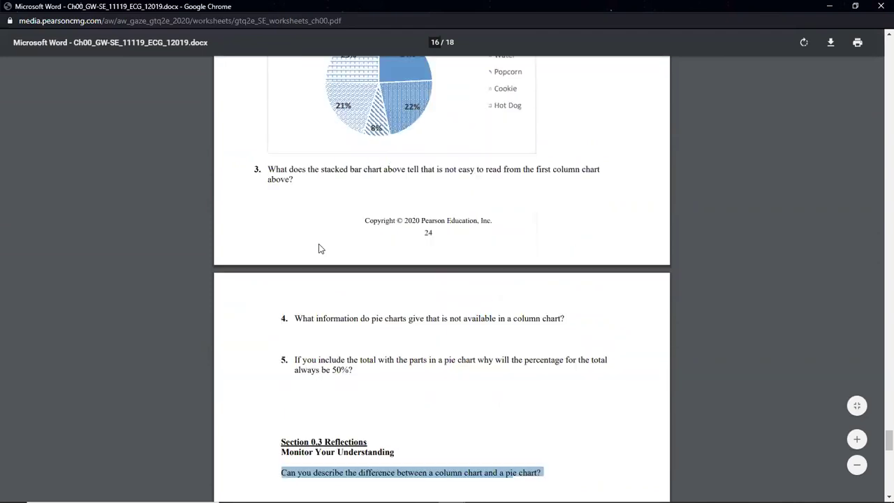
scroll(320, 249, up, 20)
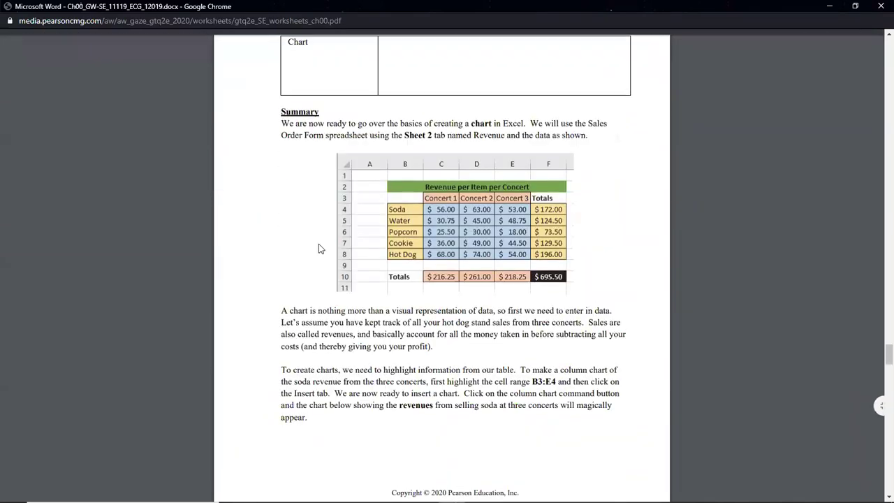
scroll(320, 249, up, 15)
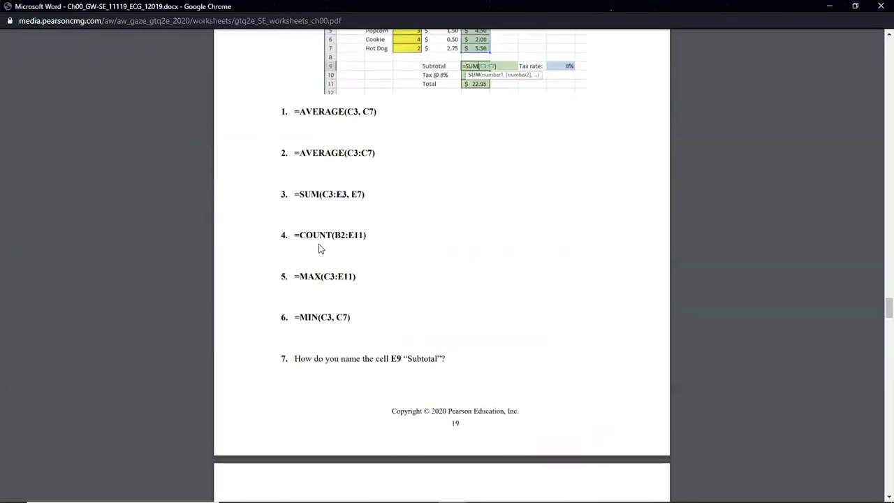
scroll(319, 248, up, 12)
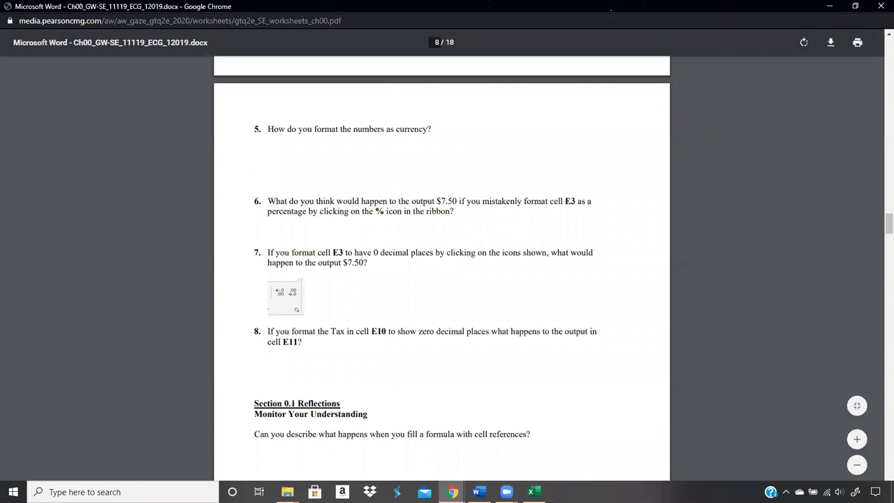
Switch to the Word notes and, after a blank line, add the lines "CH 0 is done!" and "On Thursday: start CH 1:"
click(478, 491)
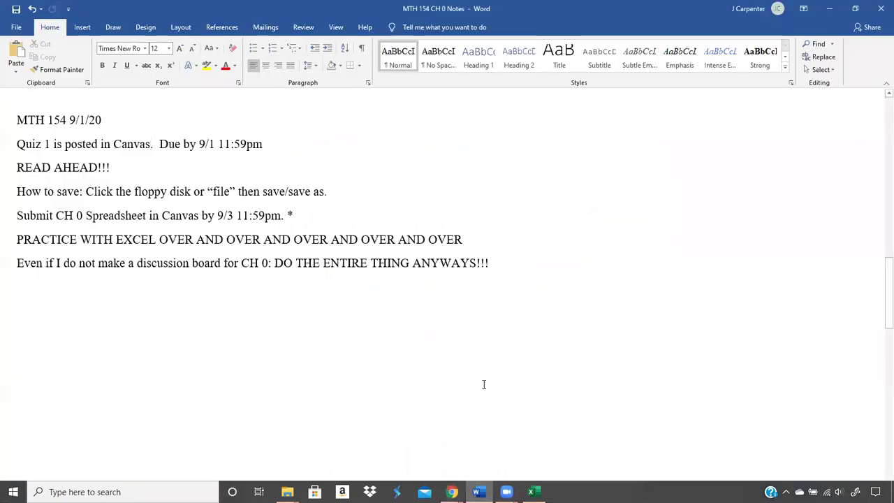
key(Return)
key(Return)
text(CH 0 is done!)
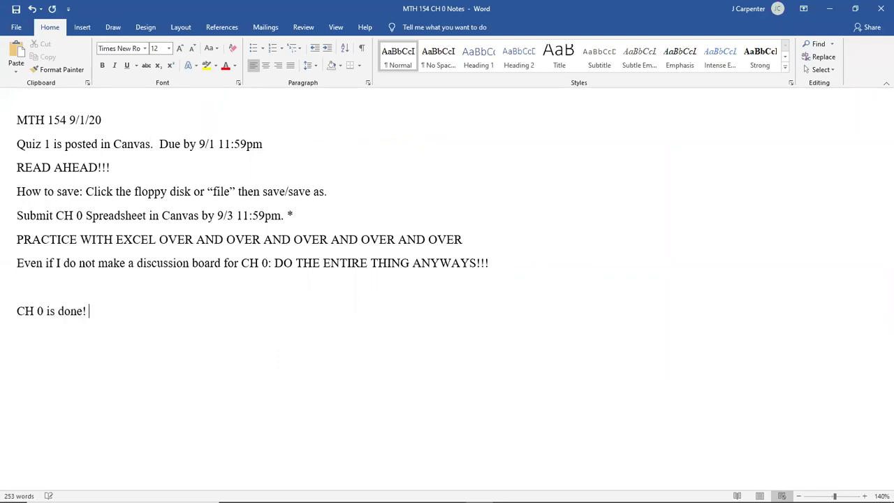
key(Return)
text(On Thursday: start)
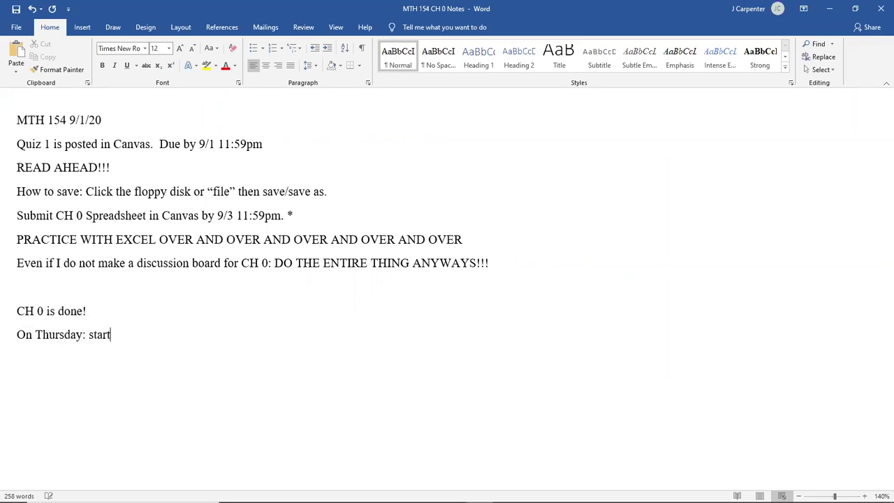
text( CH 1:)
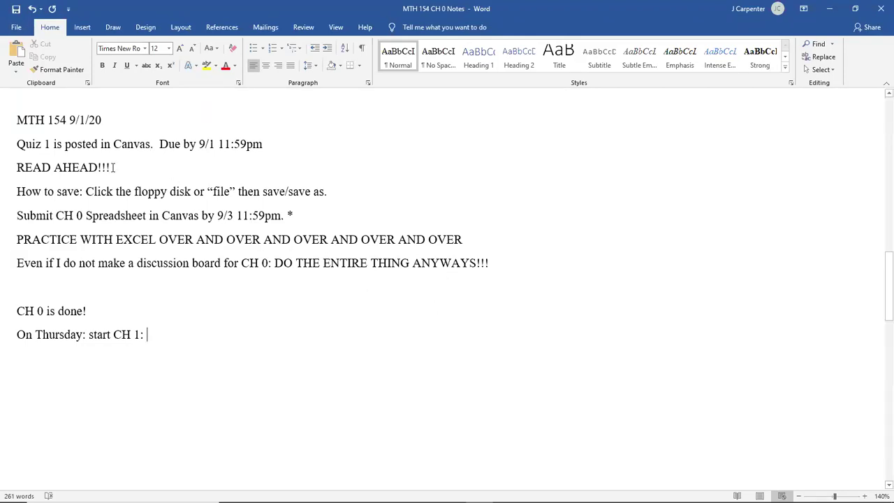
Highlight the "READ AHEAD!!!" and "How to save" lines in the notes to review the class reminders
drag(115, 168, 16, 168)
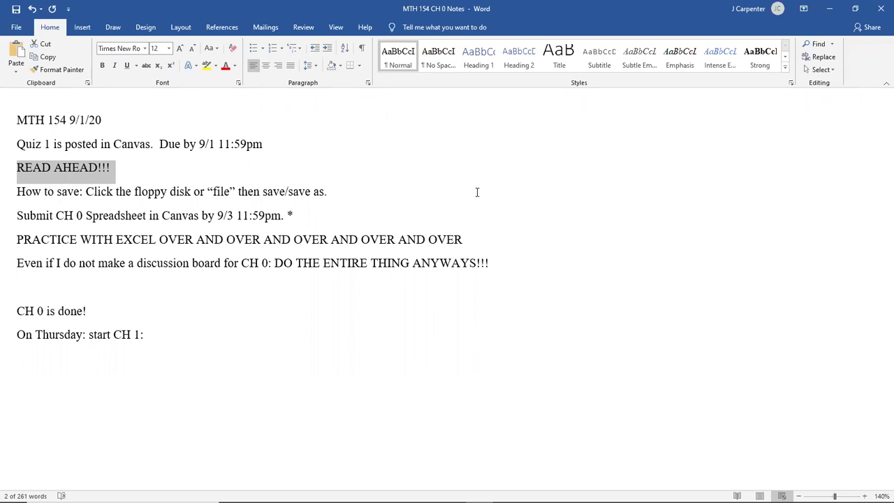
drag(315, 191, 19, 191)
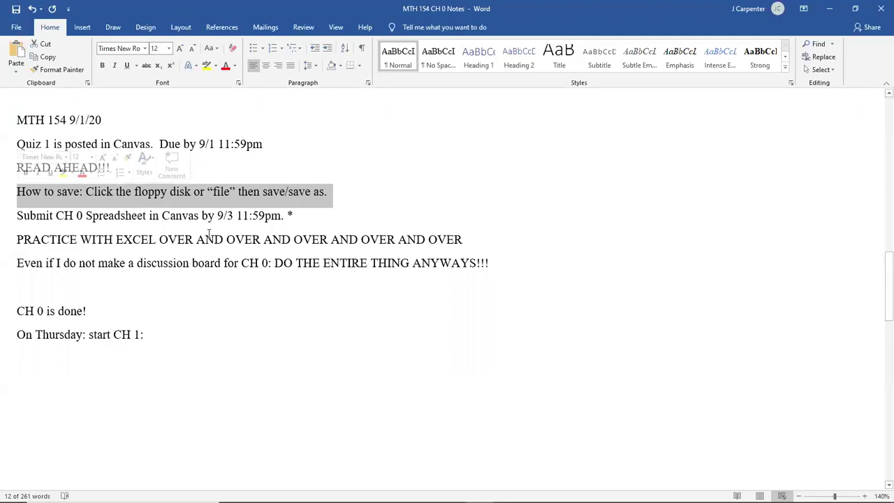
click(189, 217)
scroll(193, 220, up, 1)
scroll(194, 220, down, 3)
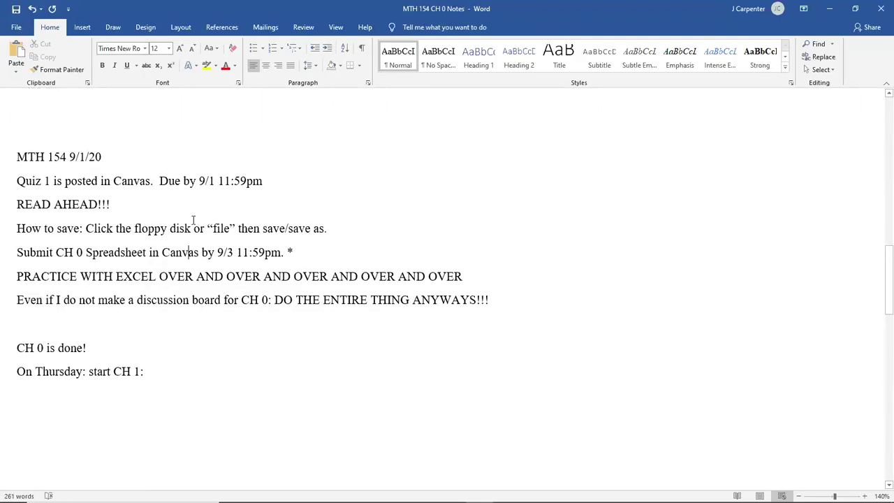